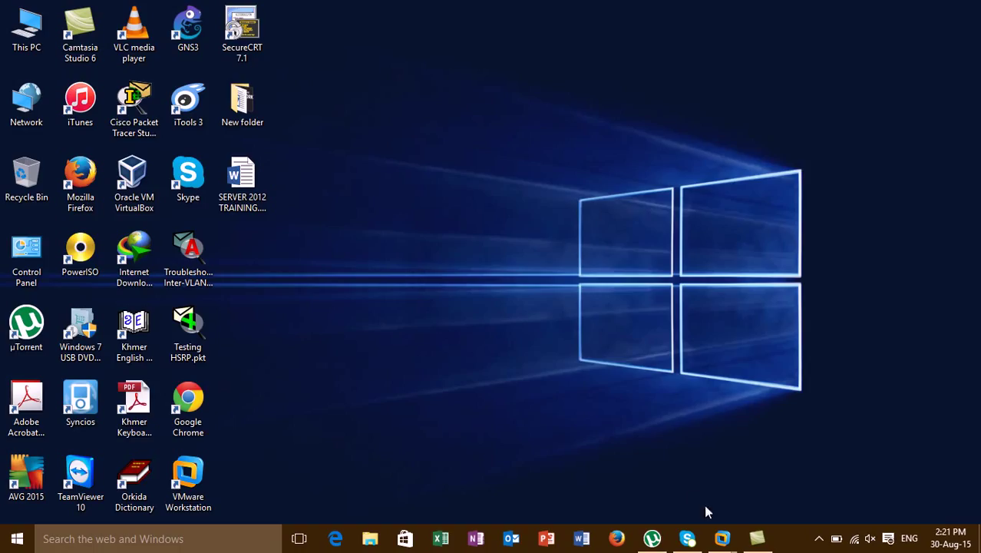
- Flip between the ADServer1 and ADServer2 tabs, finishing on the ADServer2 console
{"action": "mouse_move", "coordinate": [722, 538]}
{"action": "left_click", "coordinate": [625, 453]}
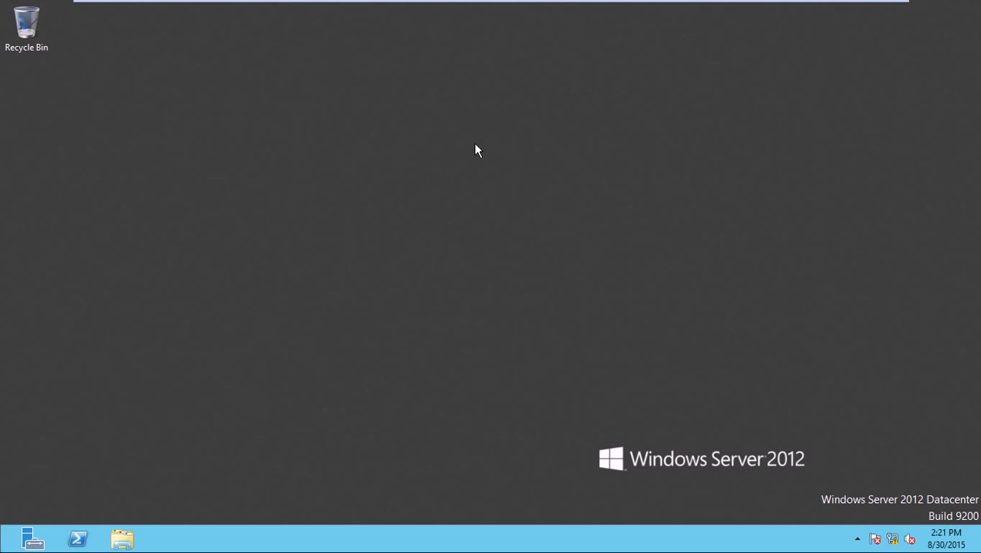
{"action": "mouse_move", "coordinate": [360, 4]}
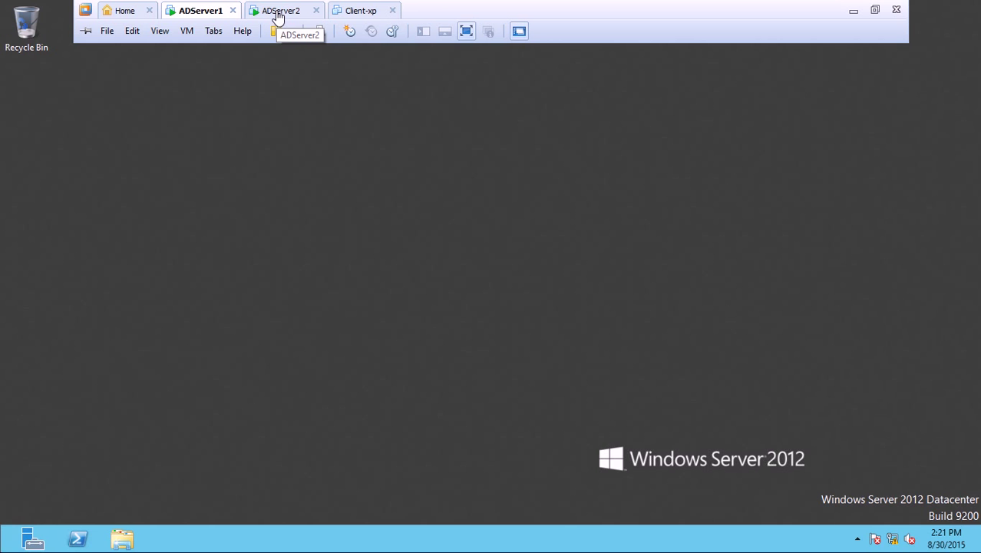
{"action": "left_click", "coordinate": [277, 16]}
{"action": "left_click", "coordinate": [203, 17]}
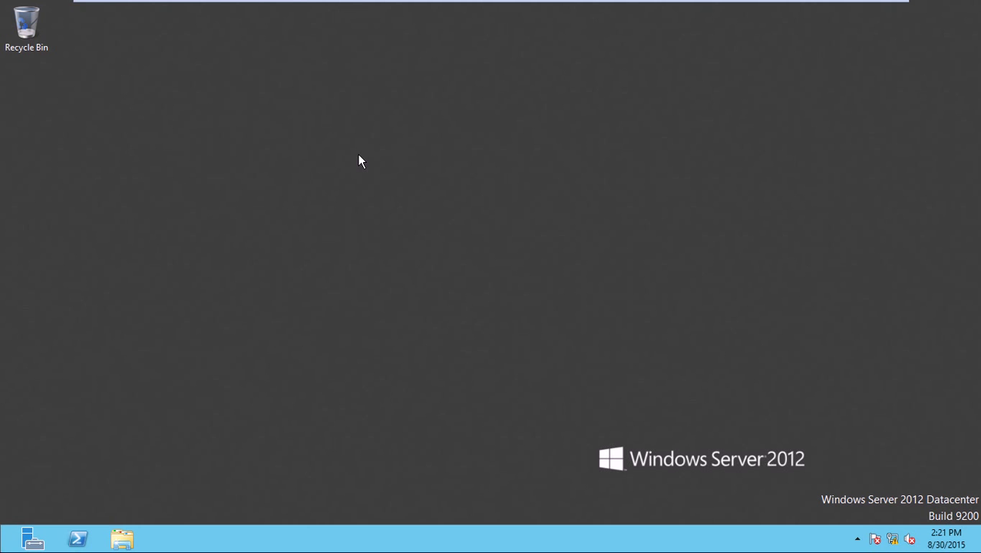
{"action": "mouse_move", "coordinate": [301, 3]}
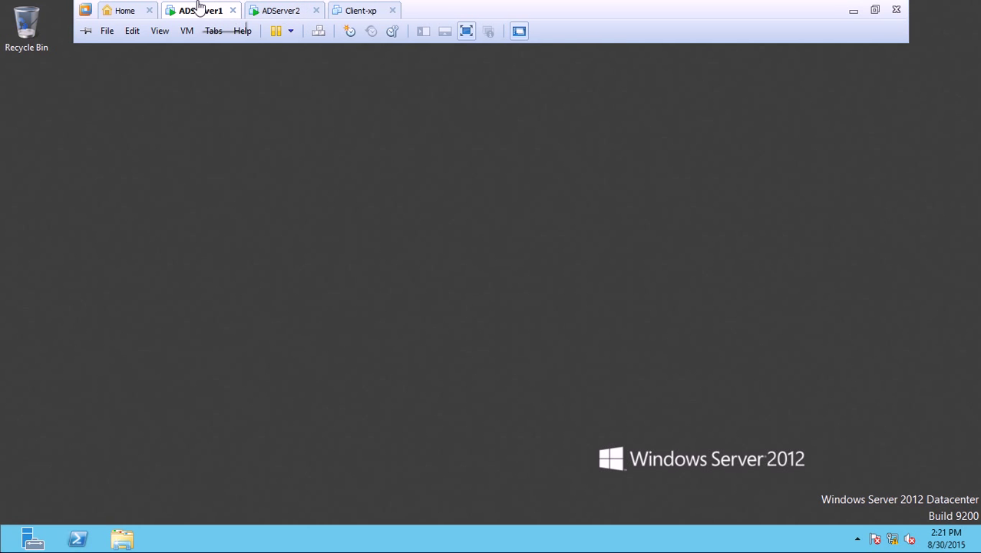
{"action": "left_click", "coordinate": [275, 13]}
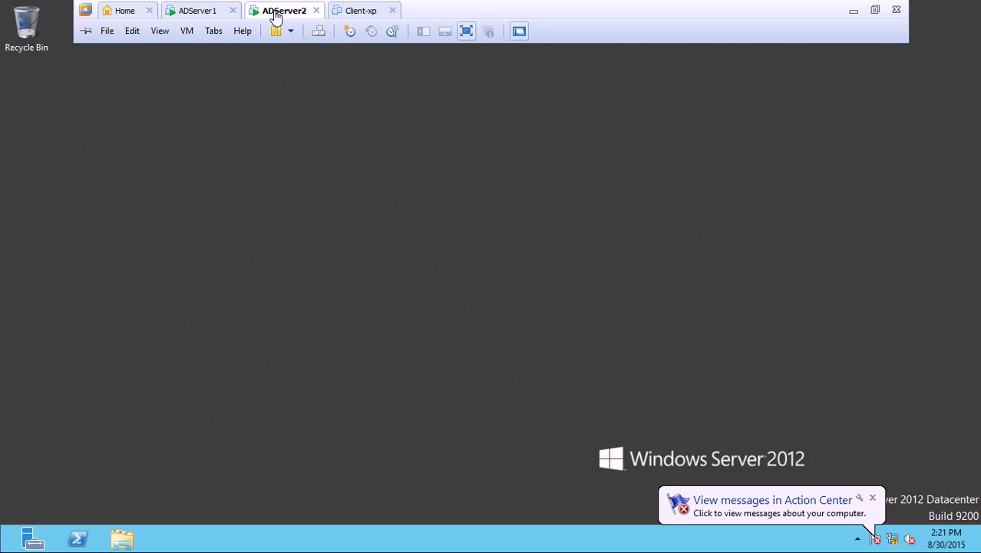
{"action": "left_click", "coordinate": [199, 10]}
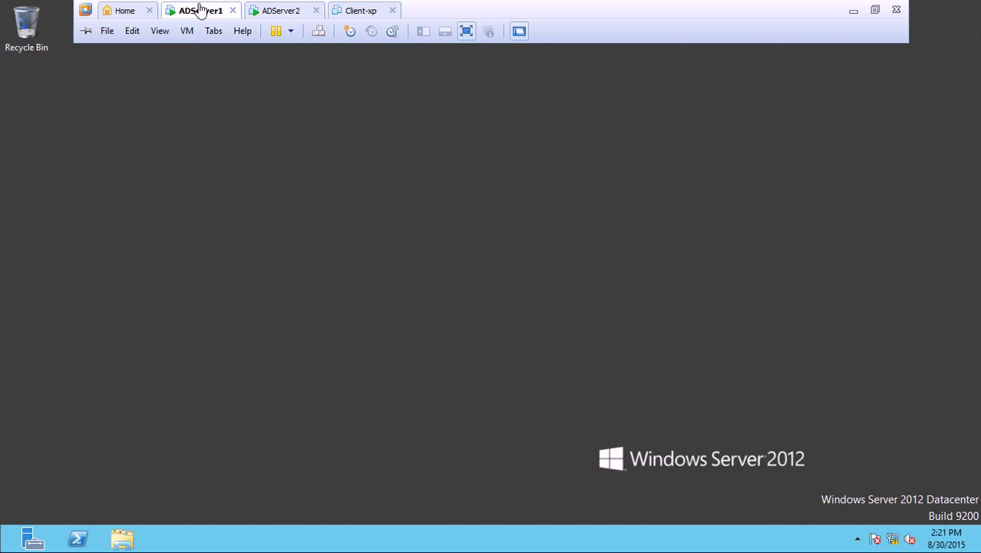
{"action": "left_click", "coordinate": [272, 12]}
{"action": "left_click", "coordinate": [206, 15]}
{"action": "left_click", "coordinate": [291, 11]}
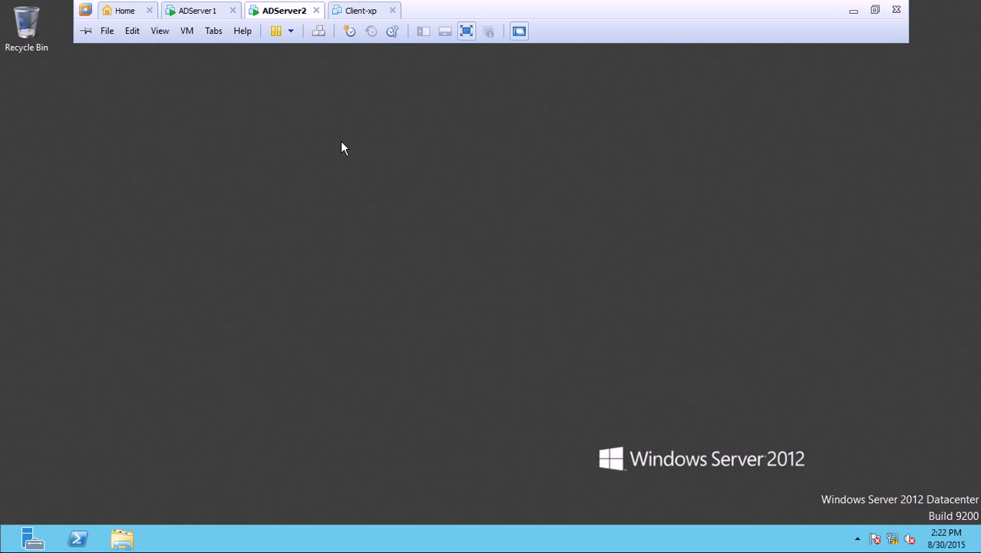
- On ADServer2, ping 172.17.1.1 from Command Prompt, then close the window
{"action": "key", "text": "super+r"}
{"action": "type", "text": "cmd"}
{"action": "key", "text": "Return"}
{"action": "key", "text": "Return"}
{"action": "key", "text": "Return"}
{"action": "key", "text": "Return"}
{"action": "key", "text": "Return"}
{"action": "key", "text": "Return"}
{"action": "key", "text": "Return"}
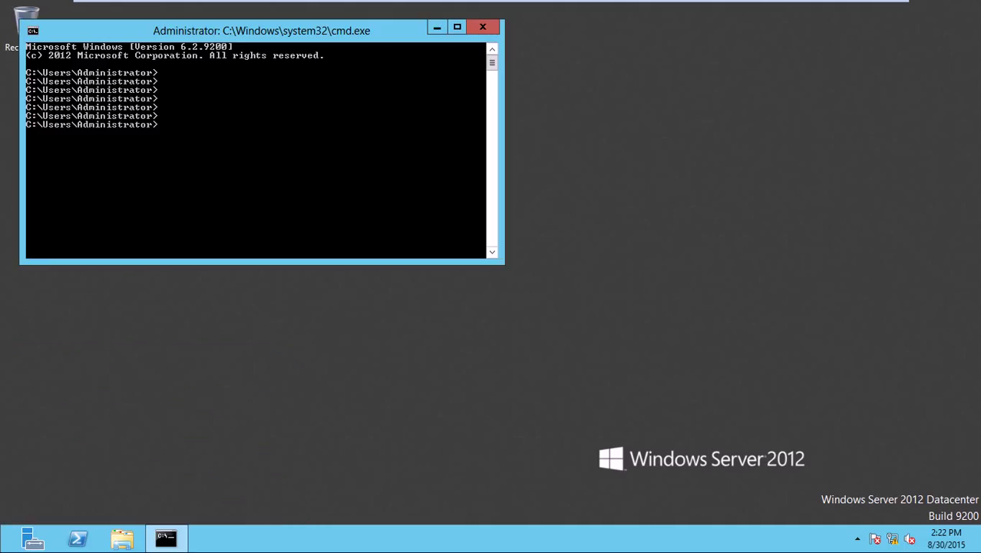
{"action": "type", "text": "ping 172.17.1.1"}
{"action": "key", "text": "Return"}
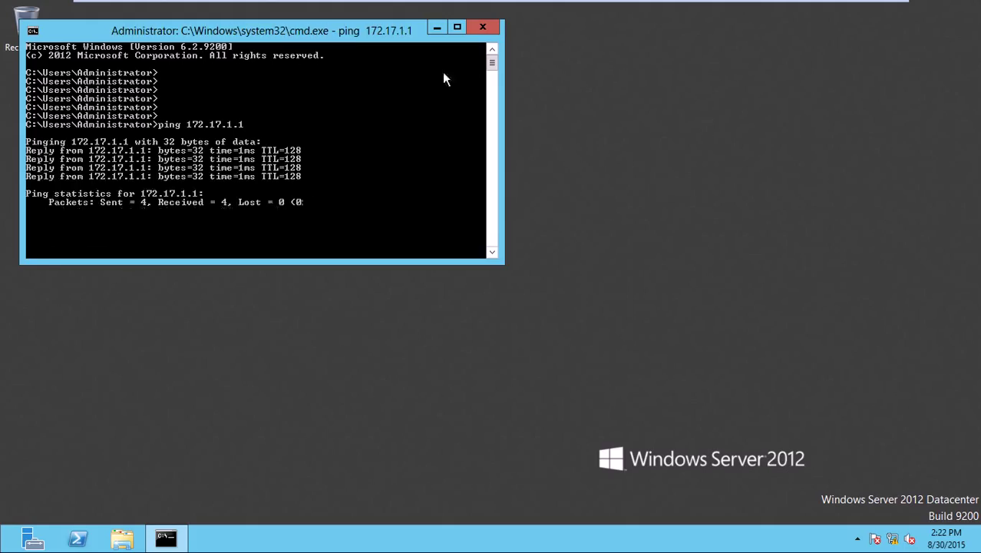
{"action": "left_click", "coordinate": [488, 29]}
- On ADServer1, ping 172.17.1.2 from Command Prompt, then close the window
{"action": "mouse_move", "coordinate": [280, 3]}
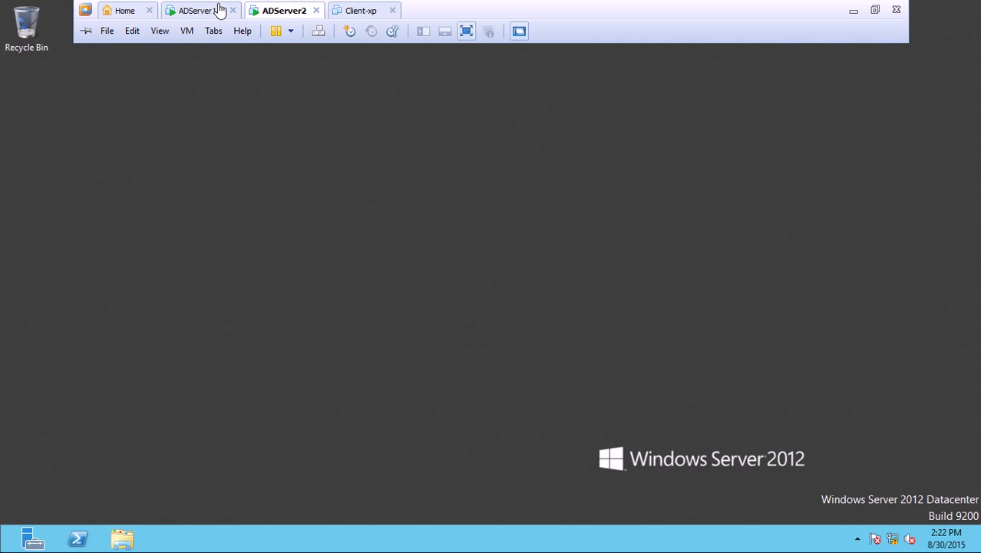
{"action": "left_click", "coordinate": [220, 10]}
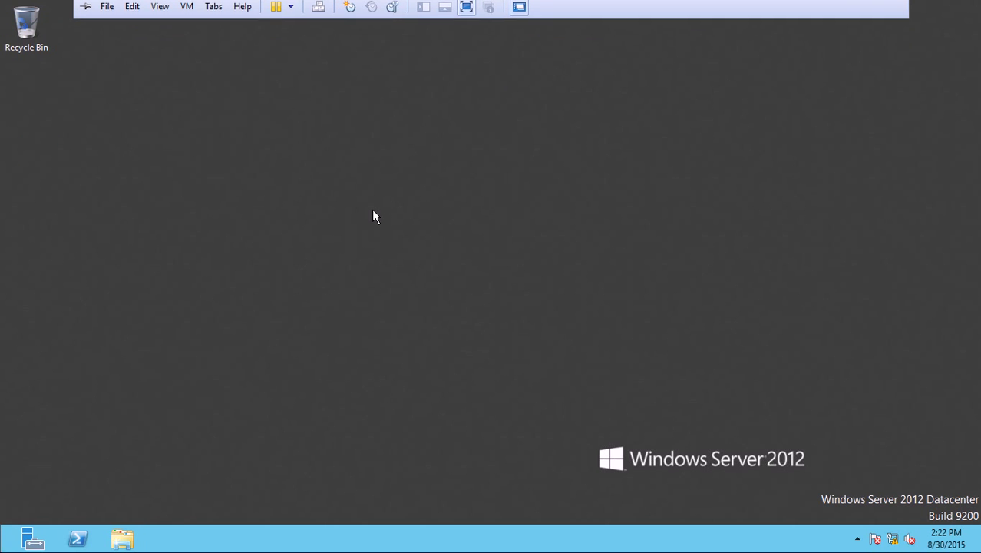
{"action": "key", "text": "super+r"}
{"action": "key", "text": "Return"}
{"action": "key", "text": "Return"}
{"action": "key", "text": "Return"}
{"action": "key", "text": "Return"}
{"action": "key", "text": "Return"}
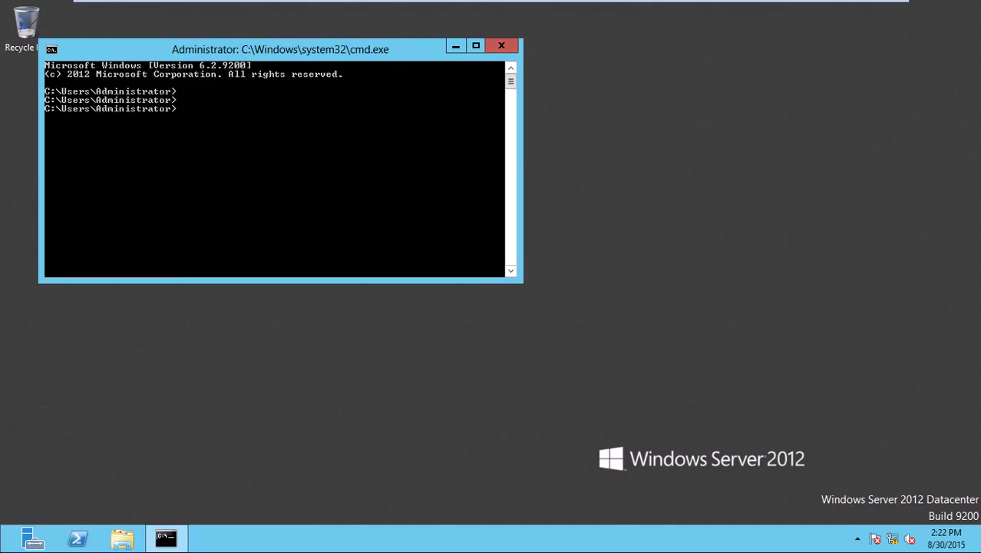
{"action": "type", "text": "ping 172.17.1.2"}
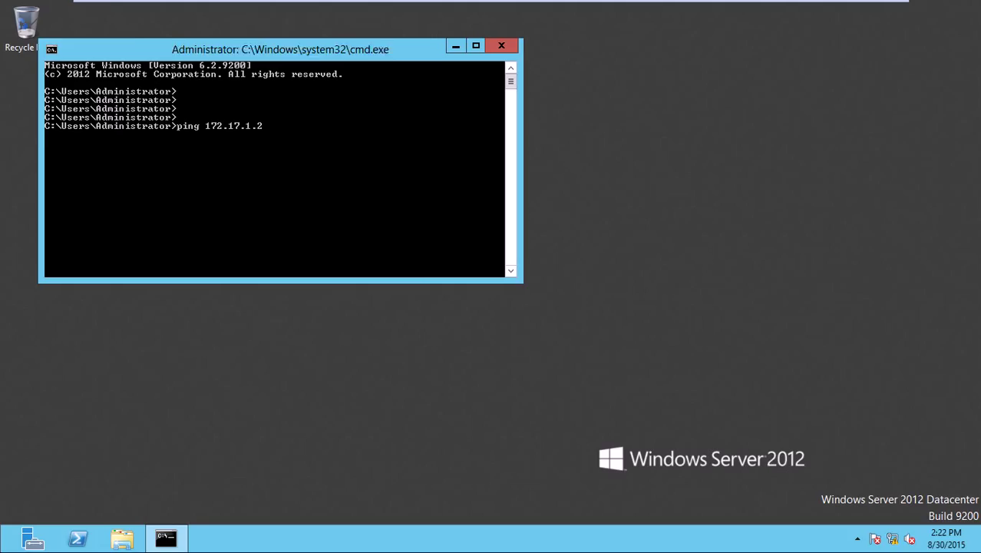
{"action": "key", "text": "Return"}
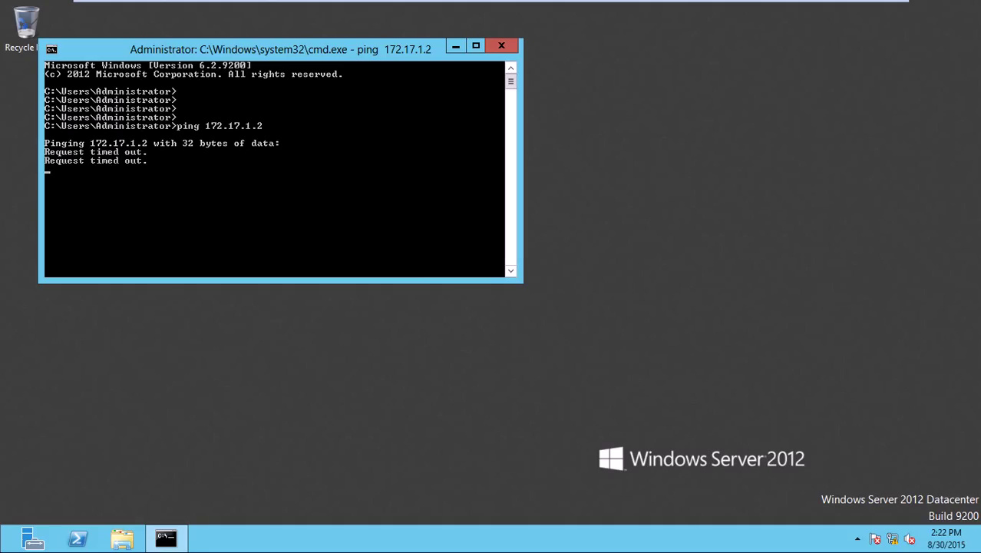
{"action": "left_click", "coordinate": [509, 43]}
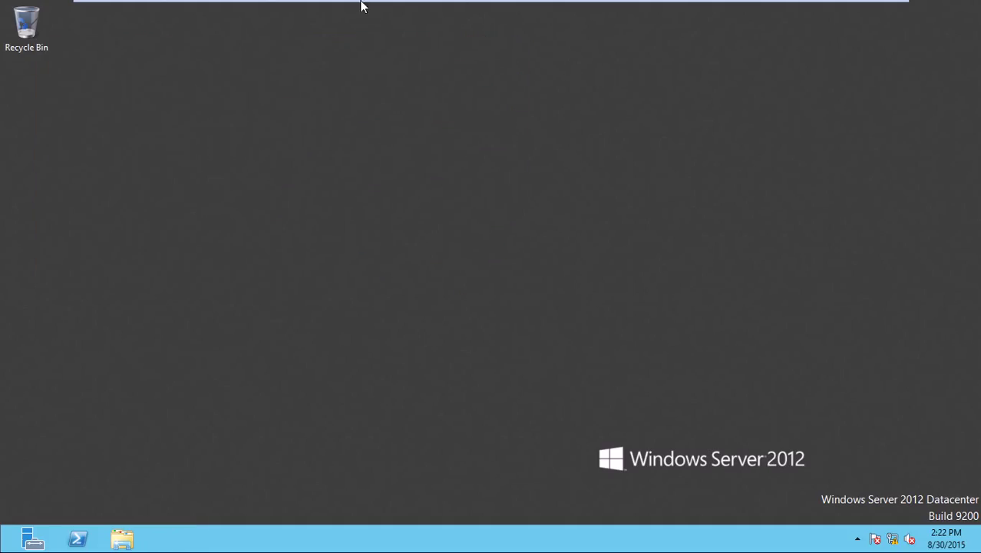
- Switch to the ADServer2 machine and refresh its desktop
{"action": "mouse_move", "coordinate": [363, 6]}
{"action": "left_click", "coordinate": [274, 7]}
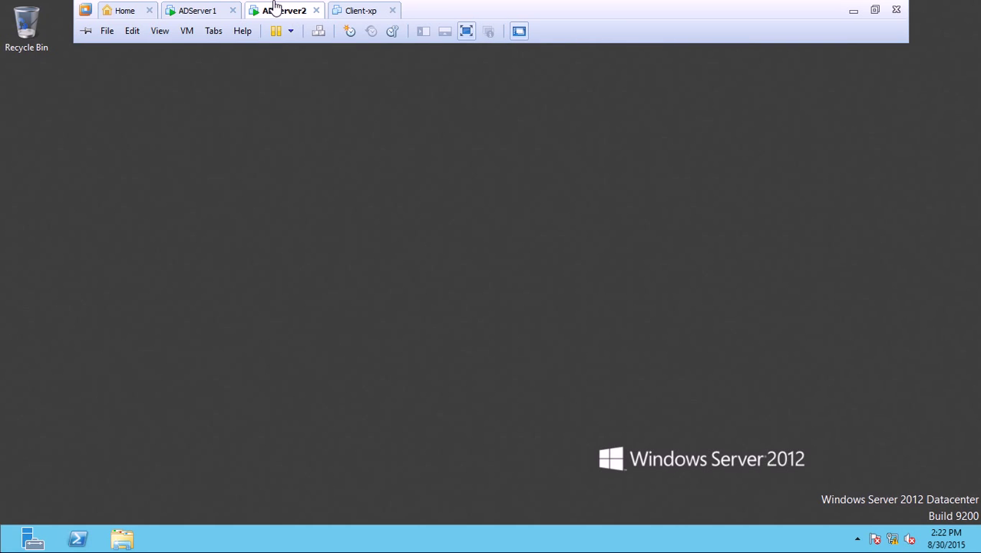
{"action": "right_click", "coordinate": [306, 142]}
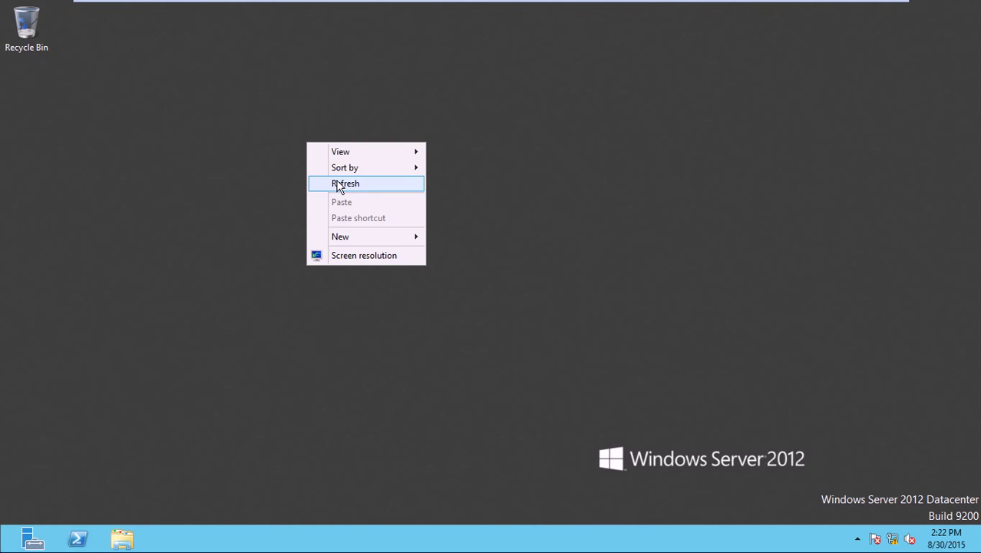
{"action": "left_click", "coordinate": [337, 181]}
- Open Control Panel from Start, view by Small icons, and select Windows Firewall
{"action": "key", "text": "super"}
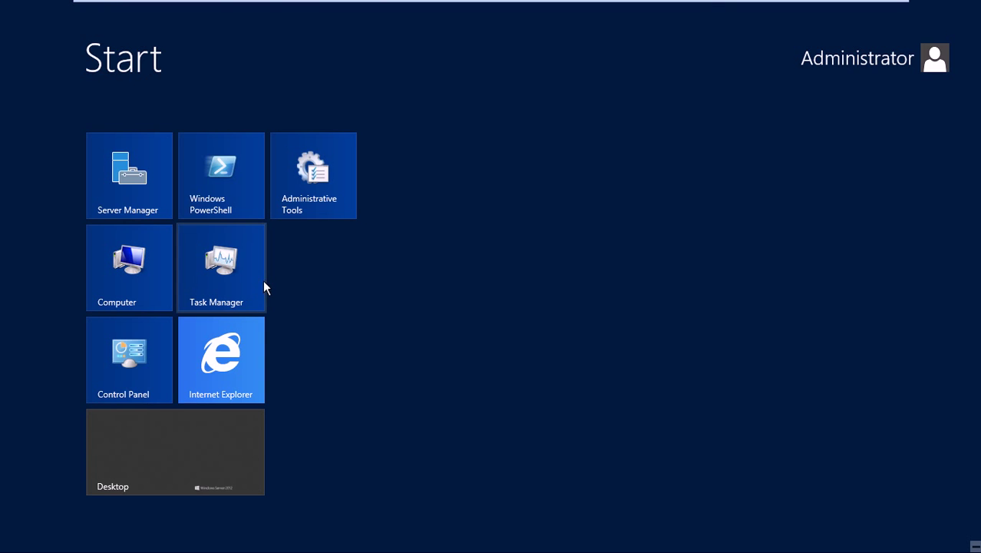
{"action": "left_click", "coordinate": [142, 377]}
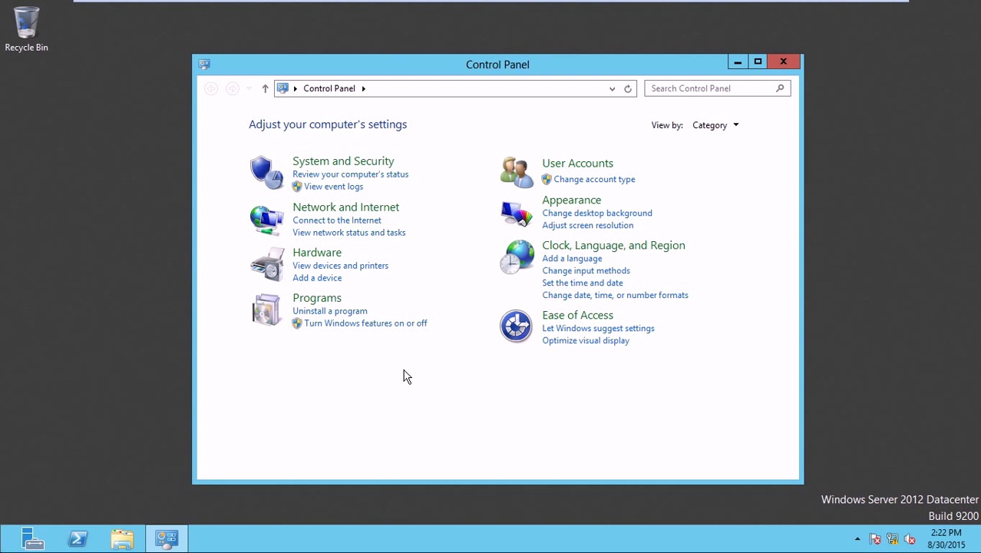
{"action": "left_click", "coordinate": [737, 128]}
{"action": "left_click", "coordinate": [739, 179]}
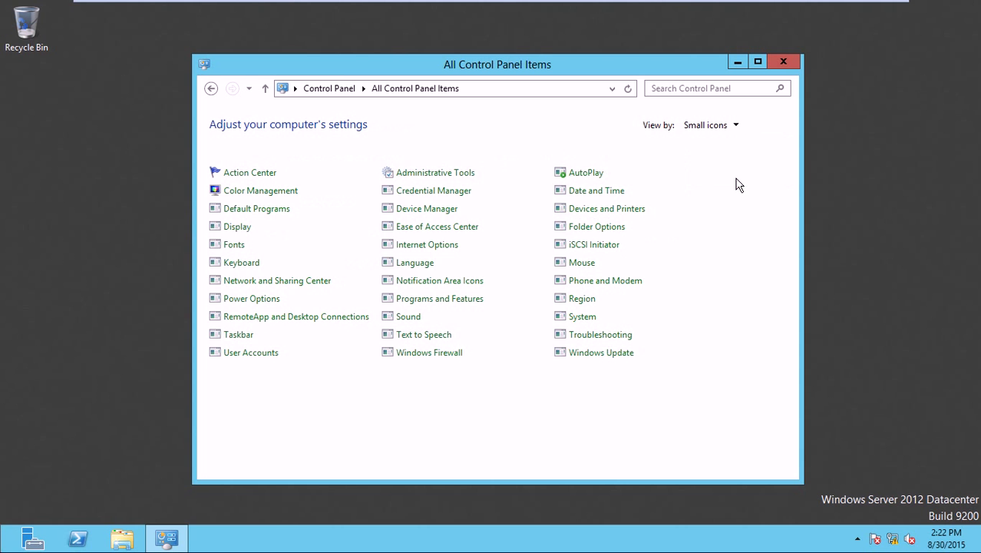
{"action": "left_click", "coordinate": [451, 352]}
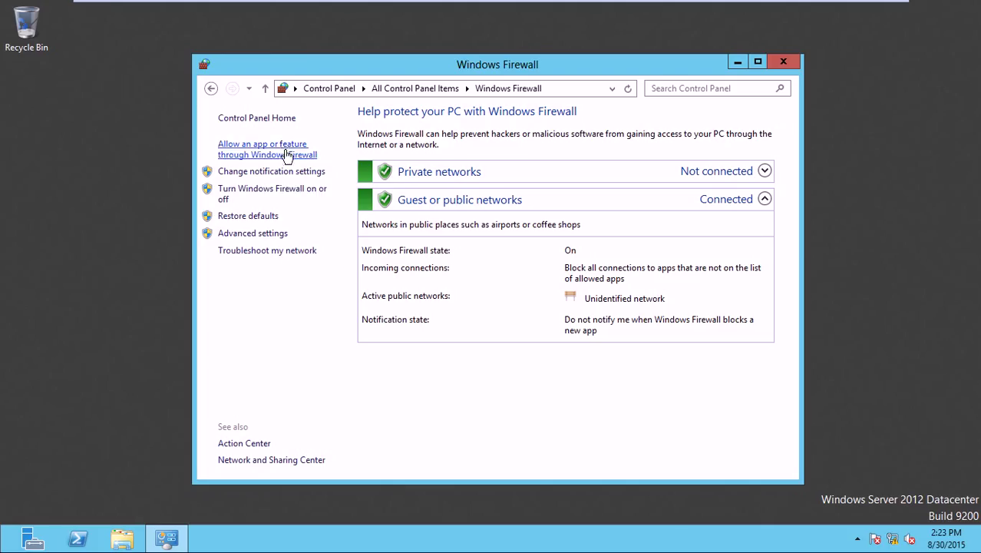
- In Advanced settings properties, set Inbound connections to Allow for Domain, Private and Public profiles
{"action": "left_click", "coordinate": [274, 234]}
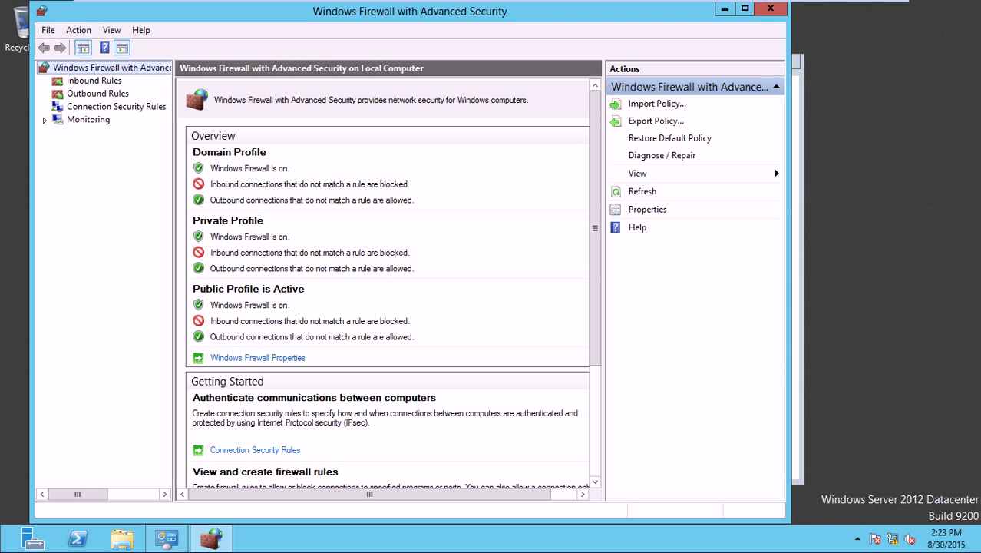
{"action": "left_click", "coordinate": [274, 358]}
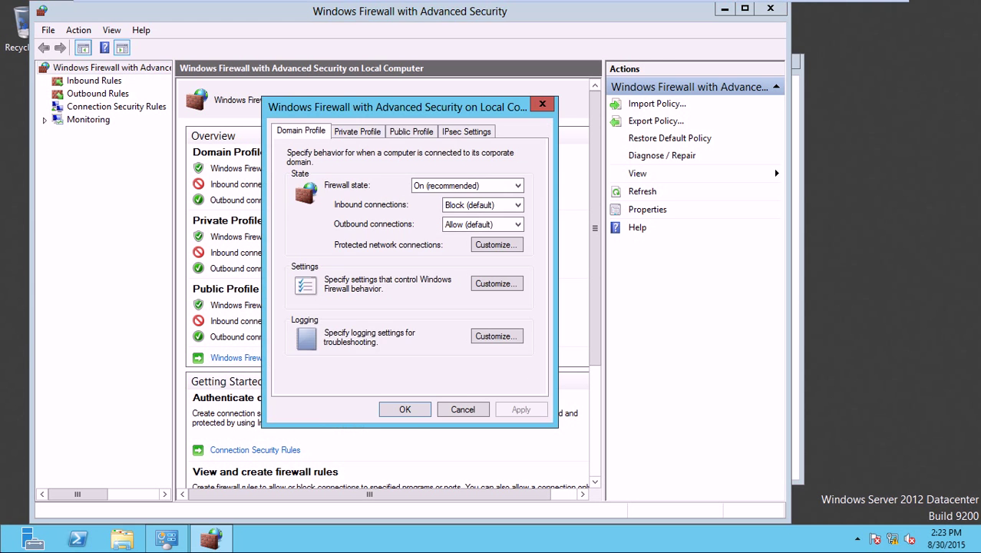
{"action": "left_click", "coordinate": [452, 204]}
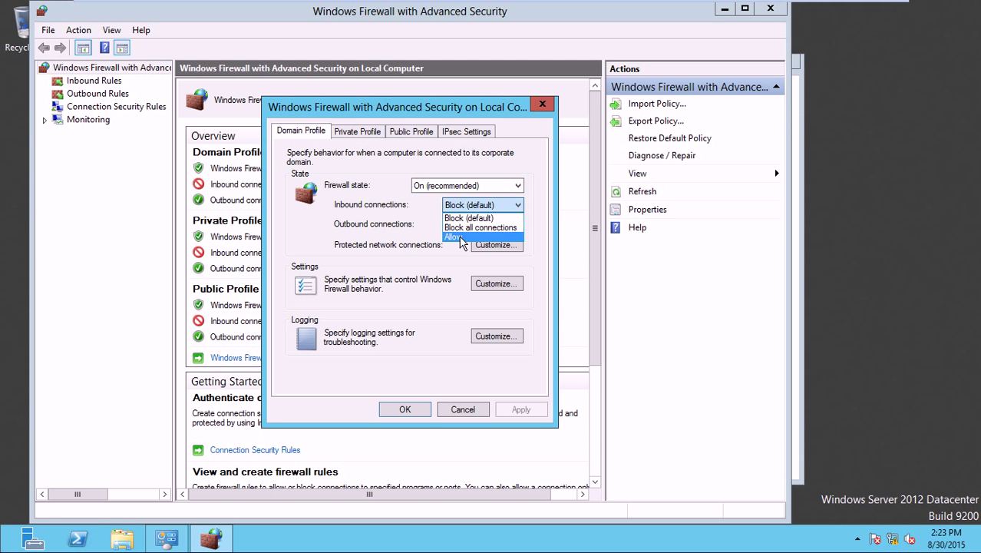
{"action": "left_click", "coordinate": [461, 236]}
{"action": "left_click", "coordinate": [358, 132]}
{"action": "left_click", "coordinate": [453, 205]}
{"action": "left_click", "coordinate": [454, 236]}
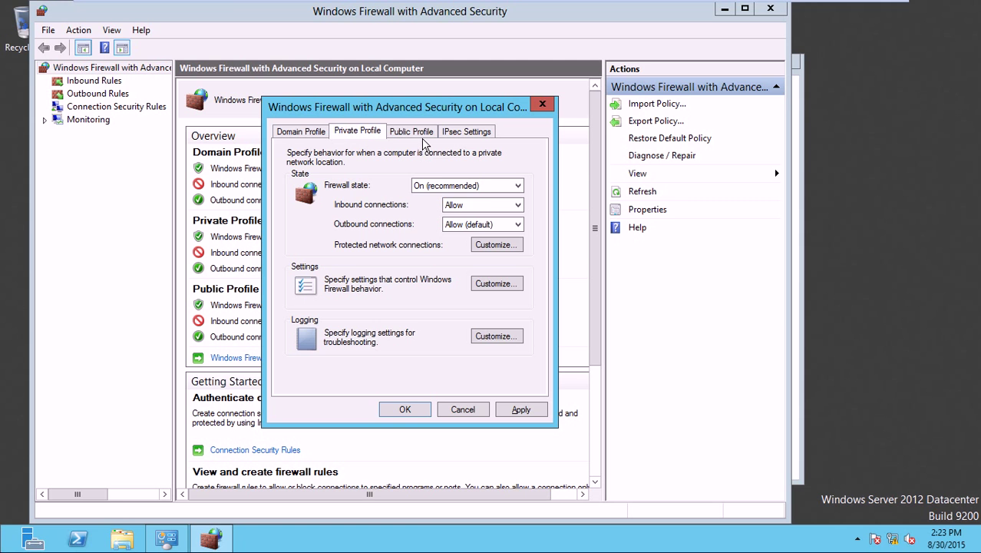
{"action": "left_click", "coordinate": [423, 136]}
{"action": "left_click", "coordinate": [454, 207]}
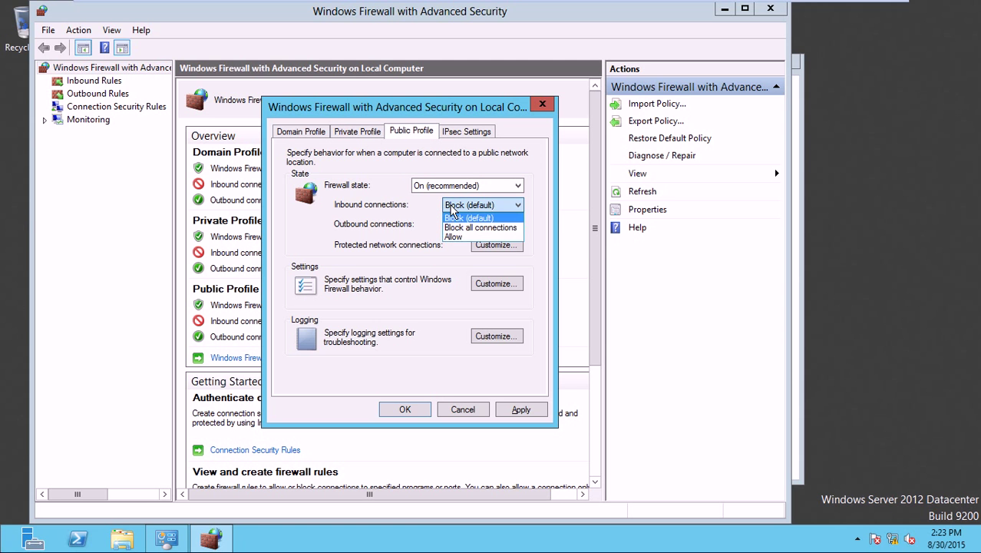
{"action": "left_click", "coordinate": [468, 237]}
- Apply and confirm the firewall properties, then close both firewall windows
{"action": "left_click", "coordinate": [521, 409]}
{"action": "left_click", "coordinate": [407, 409]}
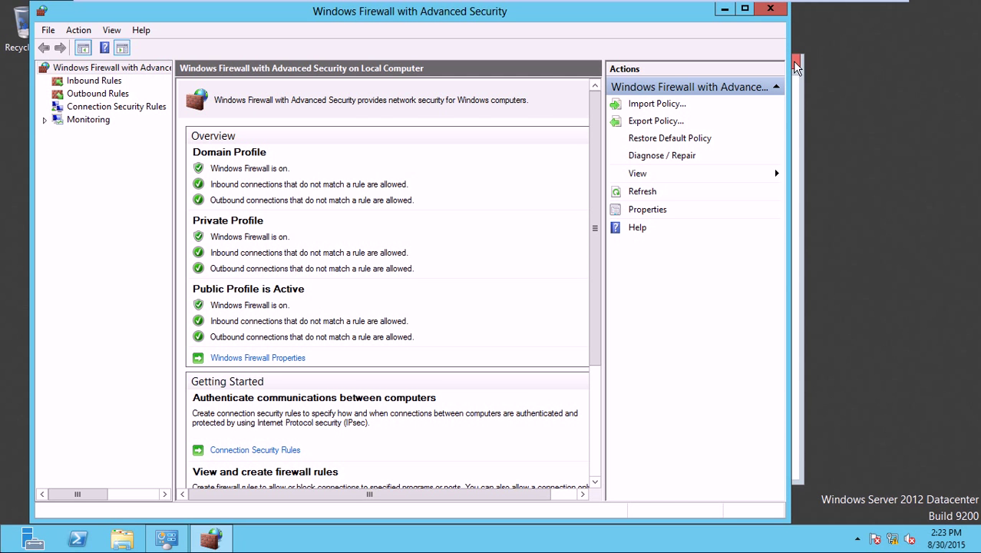
{"action": "left_click", "coordinate": [771, 11]}
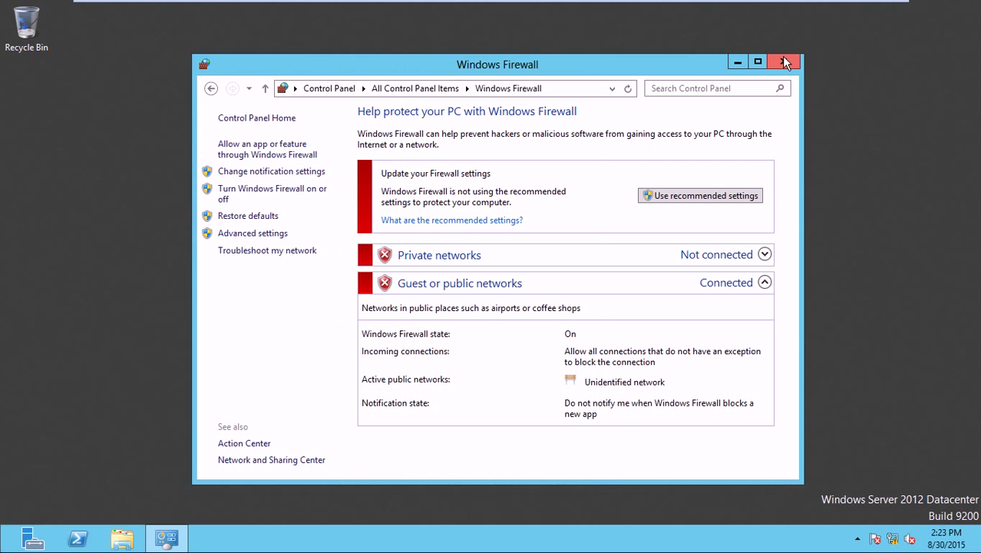
{"action": "left_click", "coordinate": [783, 60]}
- On ADServer1, ping 172.17.1.2 from Command Prompt and close it once replies arrive
{"action": "mouse_move", "coordinate": [449, 4]}
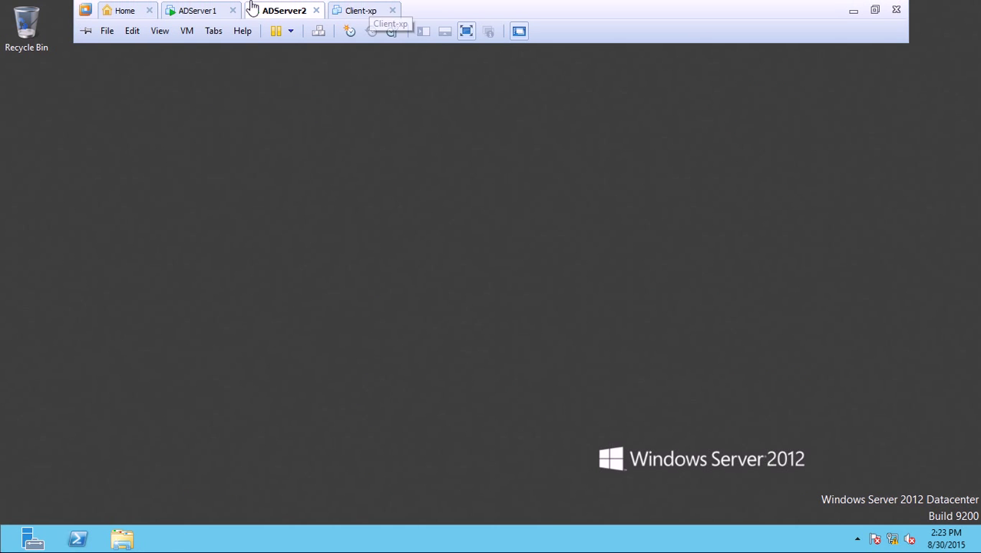
{"action": "left_click", "coordinate": [198, 9]}
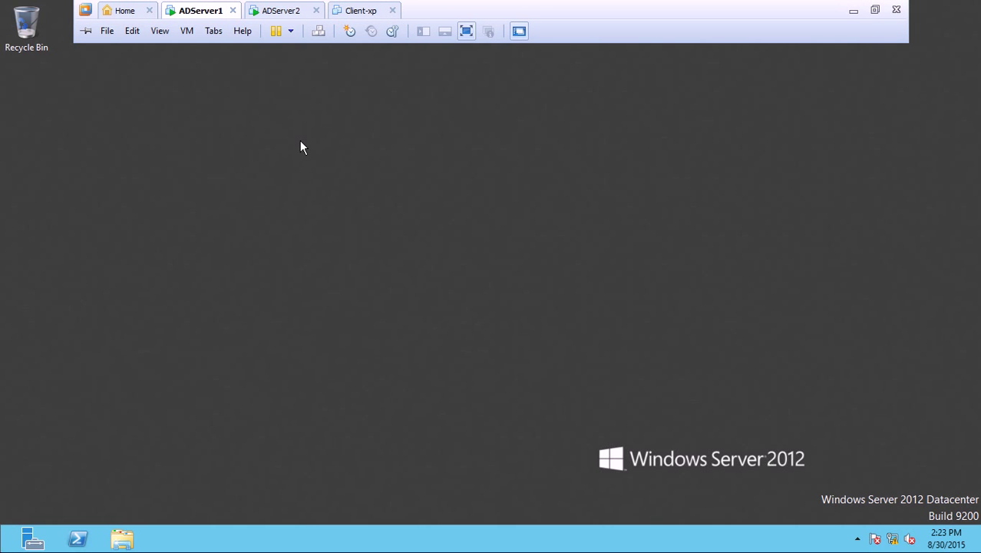
{"action": "key", "text": "super+r"}
{"action": "type", "text": "cmd"}
{"action": "key", "text": "Return"}
{"action": "key", "text": "Return"}
{"action": "key", "text": "Return"}
{"action": "type", "text": "ping 172.17.1.2"}
{"action": "key", "text": "Return"}
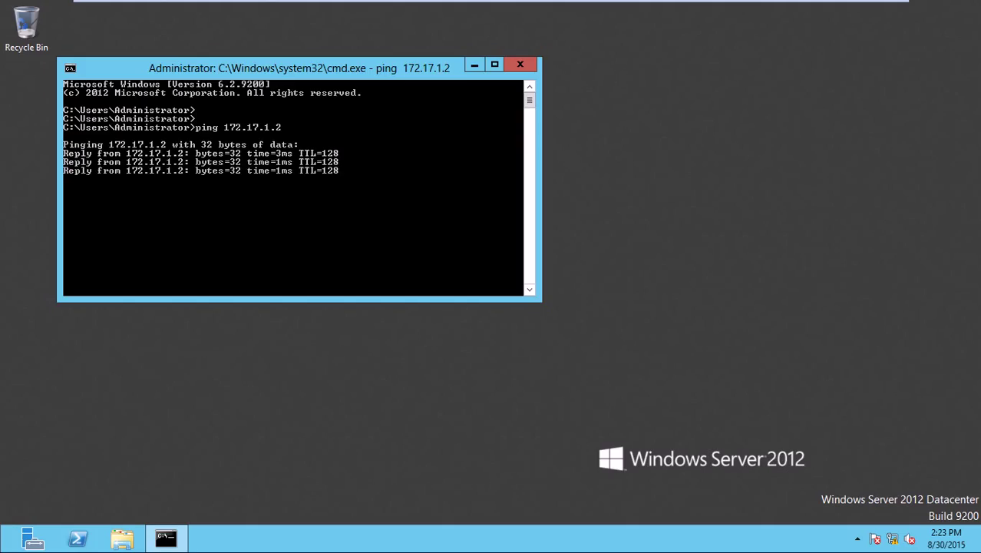
{"action": "left_click", "coordinate": [519, 64]}
- Switch to the ADServer2 machine and refresh its desktop
{"action": "mouse_move", "coordinate": [408, 5]}
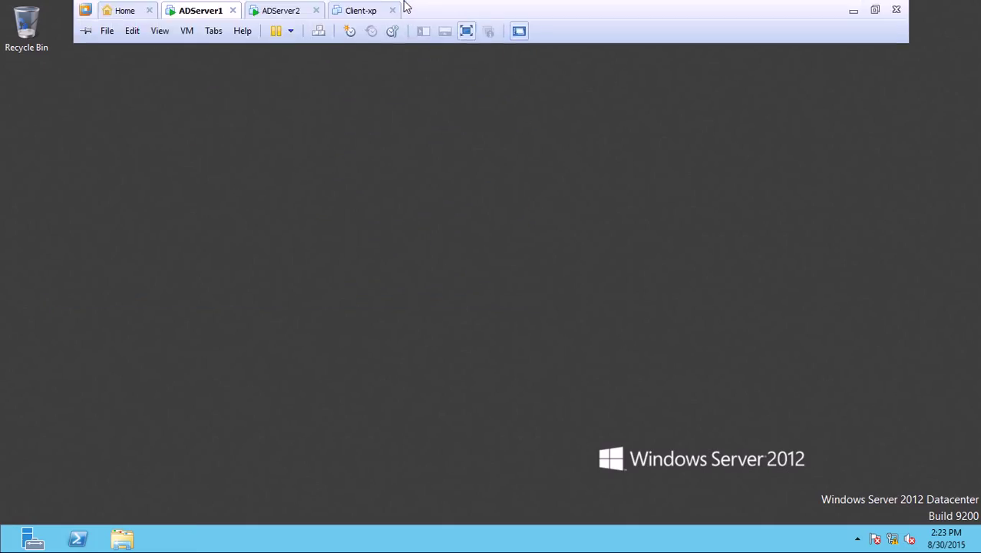
{"action": "left_click", "coordinate": [284, 14]}
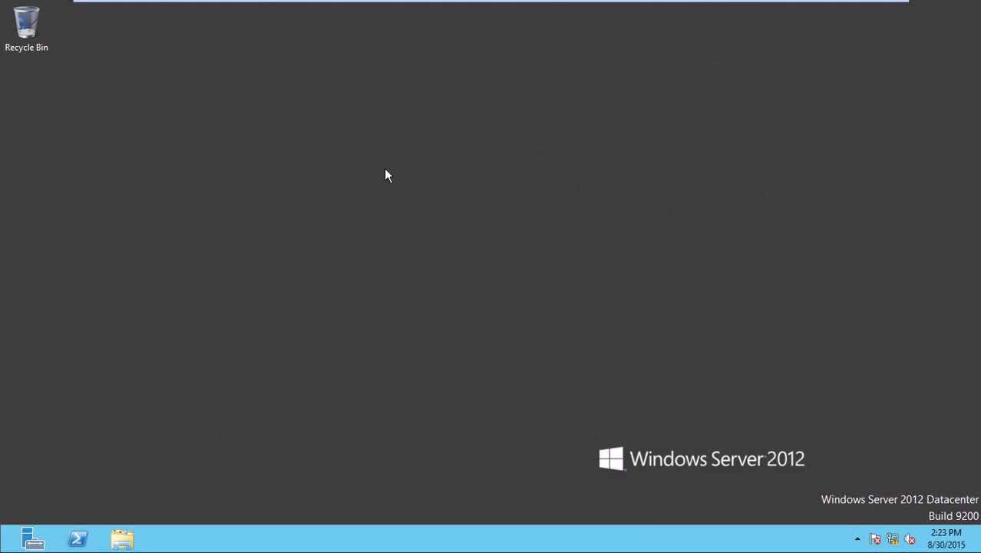
{"action": "right_click", "coordinate": [385, 169]}
{"action": "left_click", "coordinate": [435, 209]}
- From the Start screen, open Properties on the Computer tile to show ADServer2's System page
{"action": "key", "text": "super"}
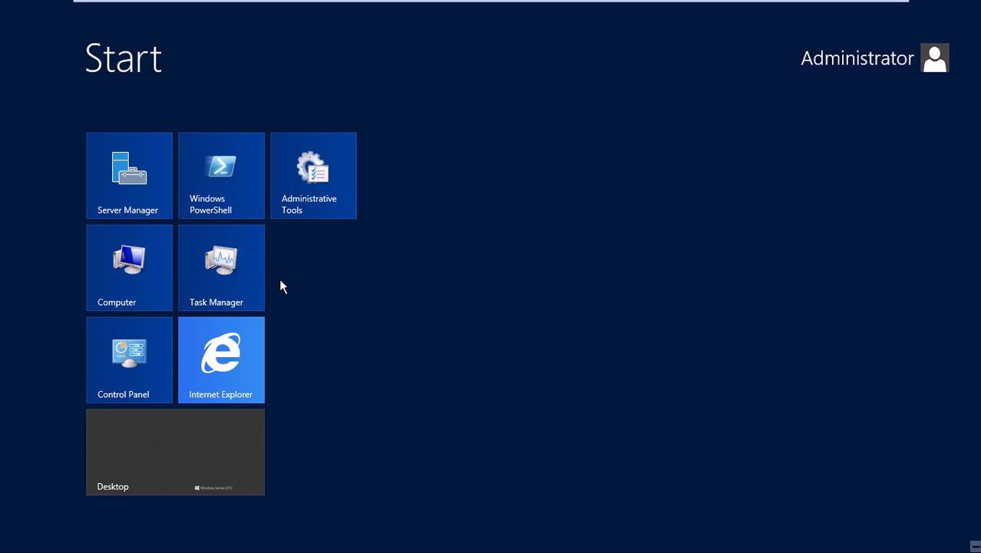
{"action": "right_click", "coordinate": [138, 253]}
{"action": "left_click", "coordinate": [187, 502]}
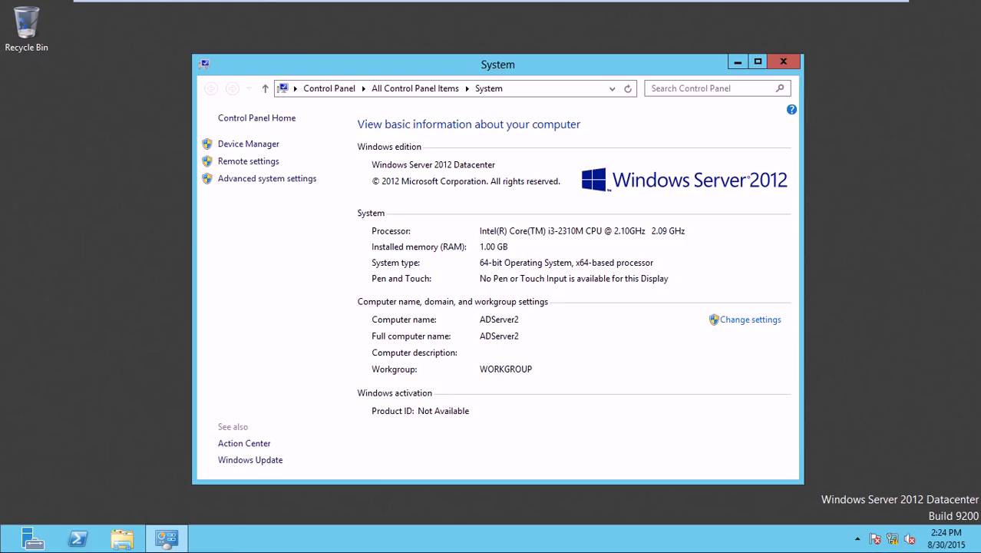
- Make ADServer2 a member of domain sonatrafinance.com.kh, authenticating as the domain administrator
{"action": "left_click", "coordinate": [768, 320]}
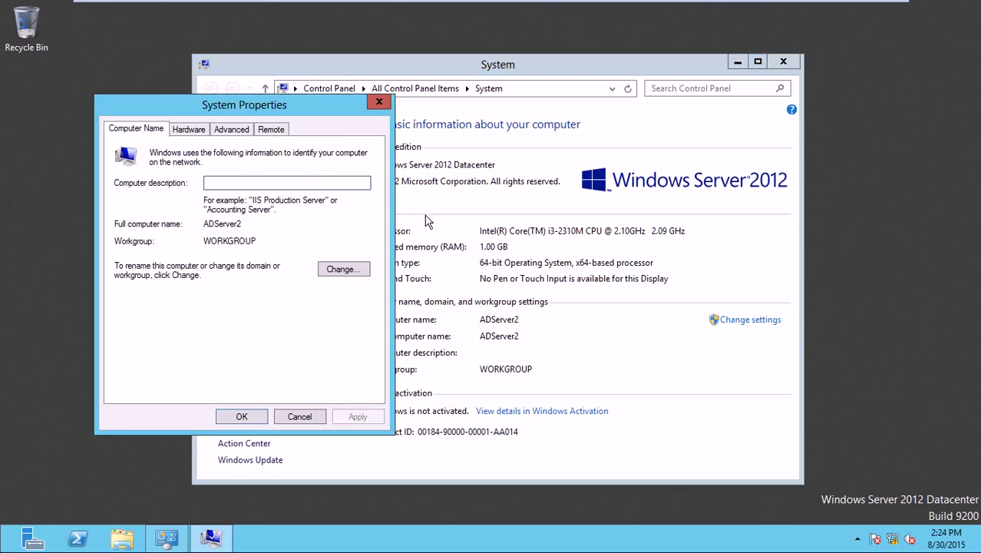
{"action": "left_click", "coordinate": [350, 269]}
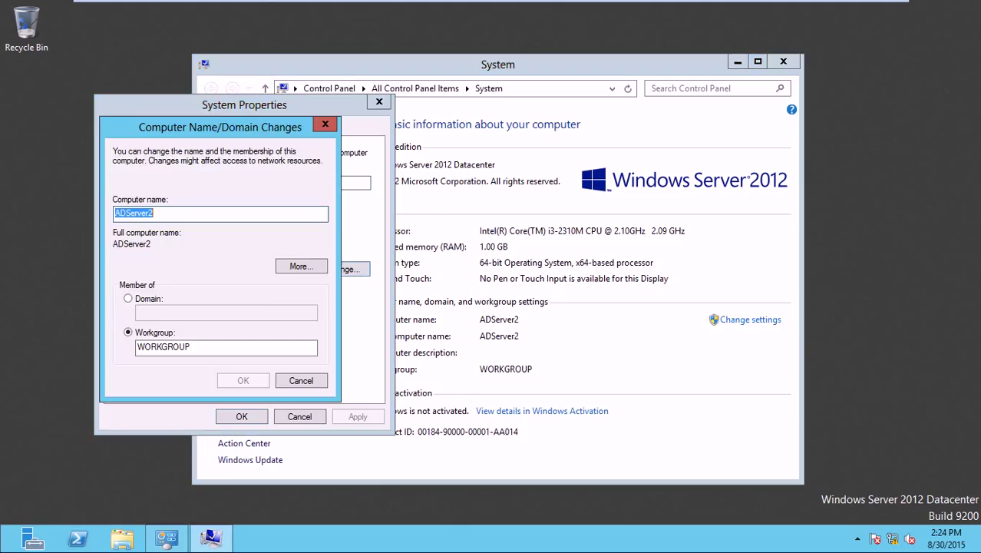
{"action": "left_click", "coordinate": [159, 298]}
{"action": "left_click", "coordinate": [183, 312]}
{"action": "type", "text": "s"}
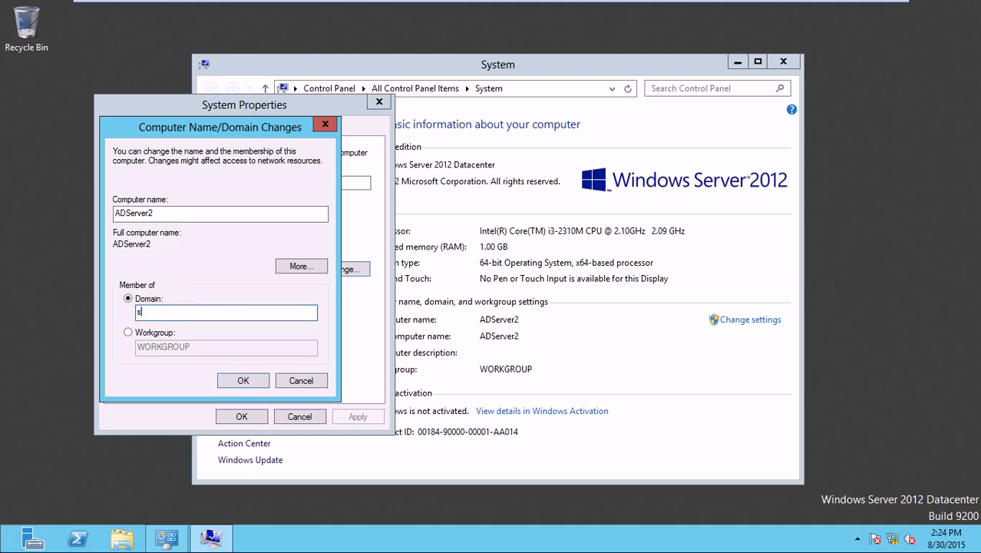
{"action": "type", "text": "onatrafinance.com.kh"}
{"action": "left_click", "coordinate": [236, 381]}
{"action": "type", "text": "administrator"}
{"action": "key", "text": "Tab"}
{"action": "type", "text": "••••••••"}
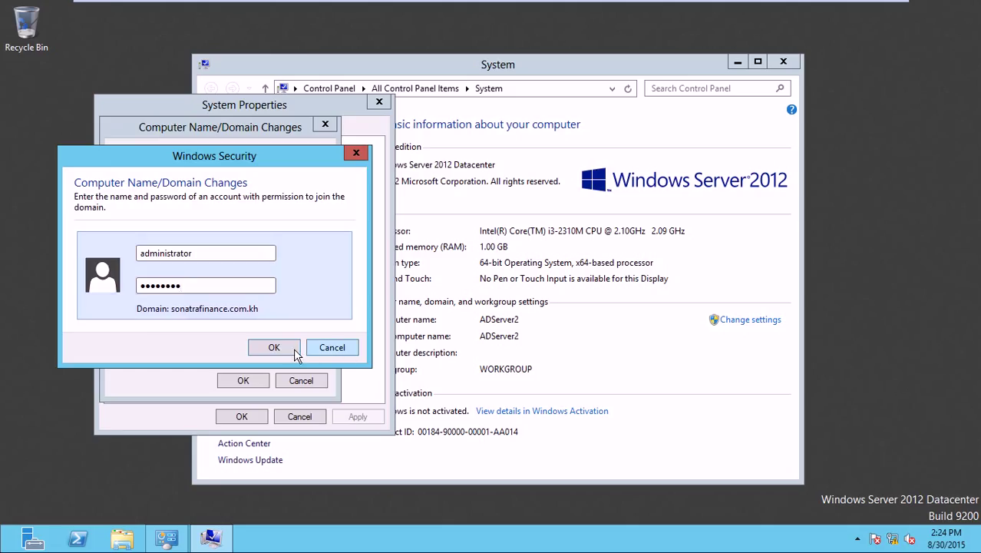
{"action": "left_click", "coordinate": [269, 349]}
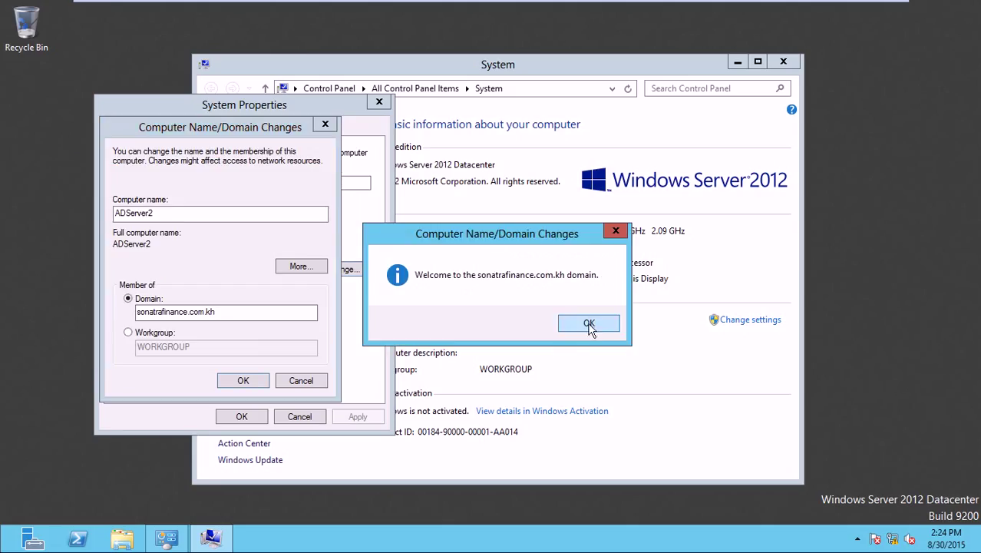
- Acknowledge the welcome and restart notices, close System Properties, and restart now
{"action": "left_click", "coordinate": [590, 327]}
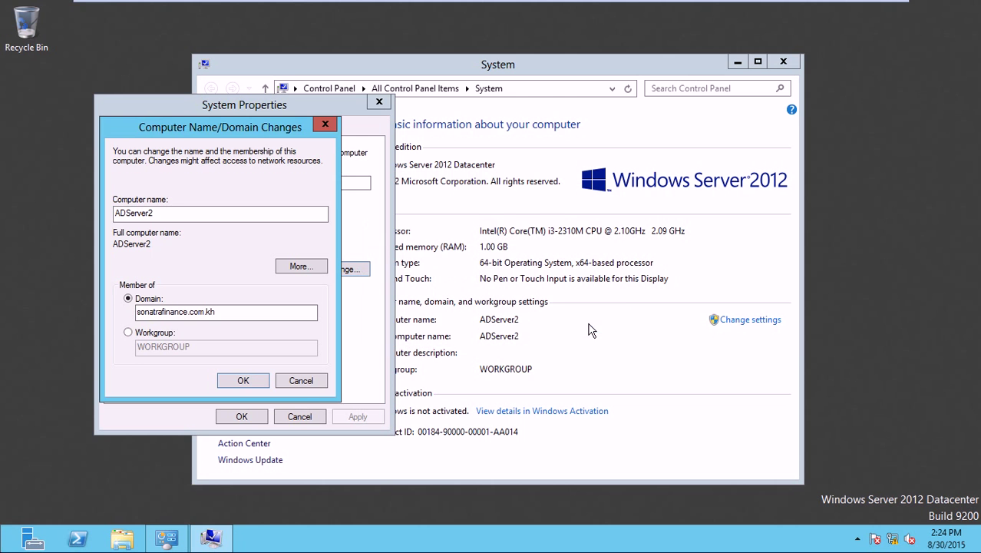
{"action": "left_click", "coordinate": [256, 380]}
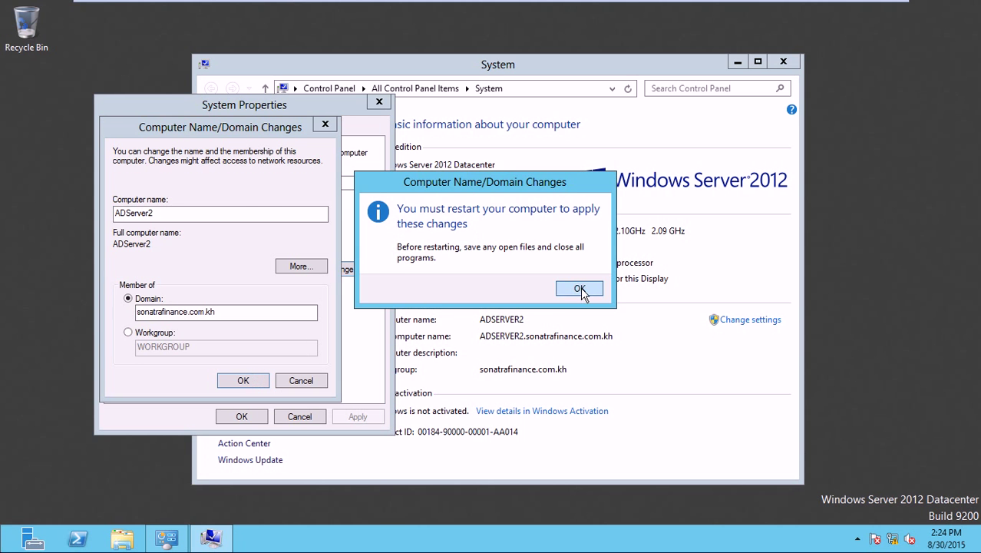
{"action": "left_click", "coordinate": [579, 290]}
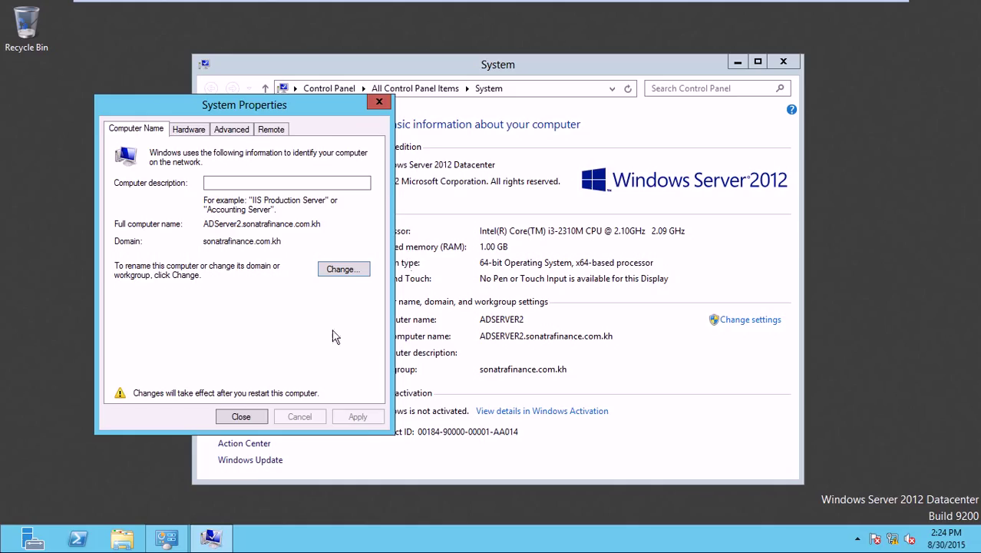
{"action": "left_click", "coordinate": [240, 418]}
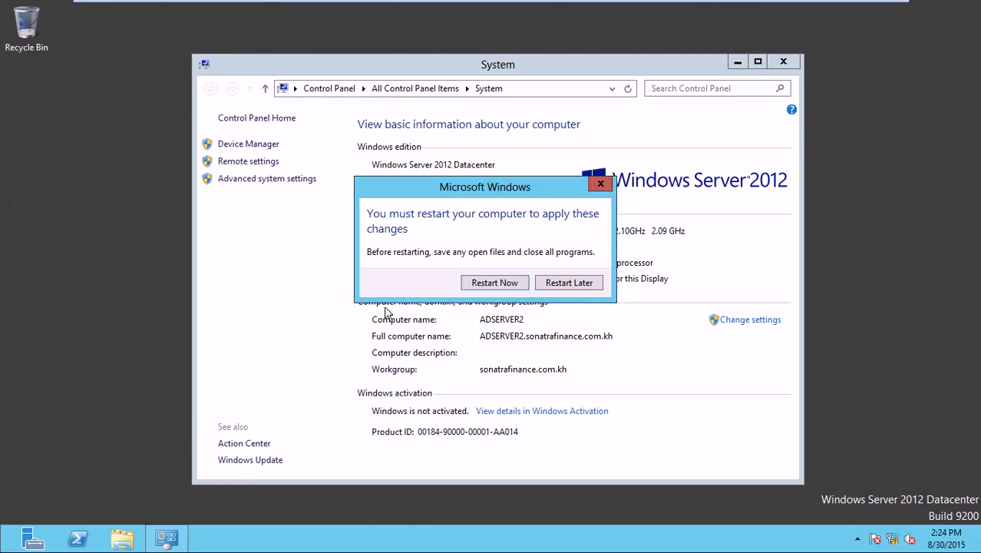
{"action": "left_click", "coordinate": [495, 283]}
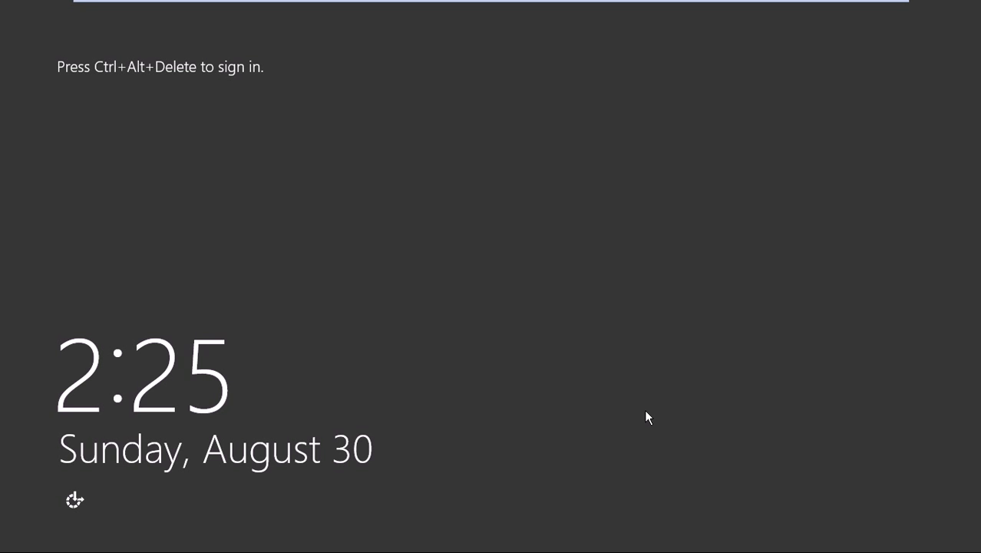
- Unlock ADServer2 with the local administrator password, then go back to the account choice
{"action": "key", "text": "ctrl+alt+Delete"}
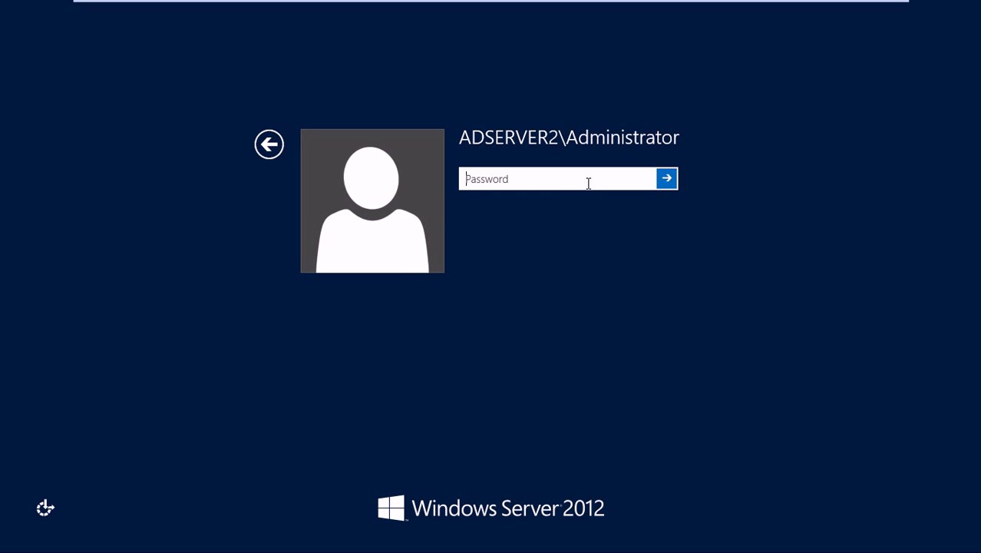
{"action": "type", "text": "•••••••"}
{"action": "key", "text": "Return"}
{"action": "key", "text": "Return"}
{"action": "left_click", "coordinate": [269, 145]}
- Attempt an Other user sign-in as sonatrafinance/administrator with the domain password
{"action": "left_click", "coordinate": [527, 199]}
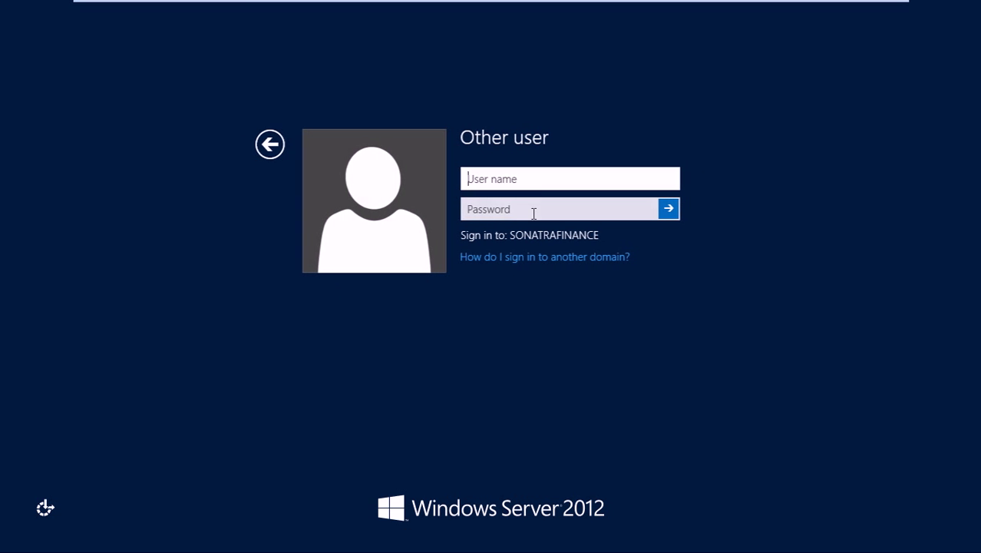
{"action": "type", "text": "administrat"}
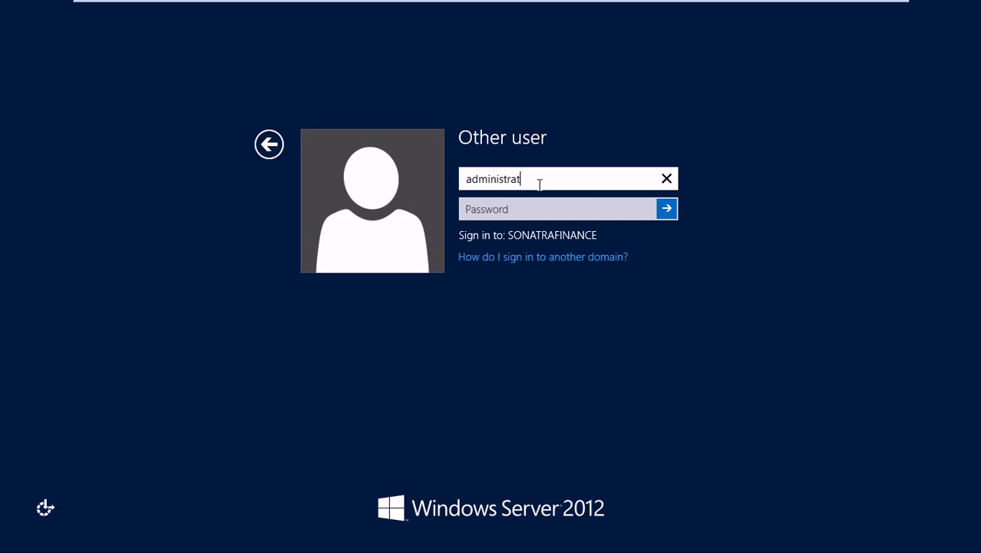
{"action": "type", "text": "or"}
{"action": "key", "text": "Tab"}
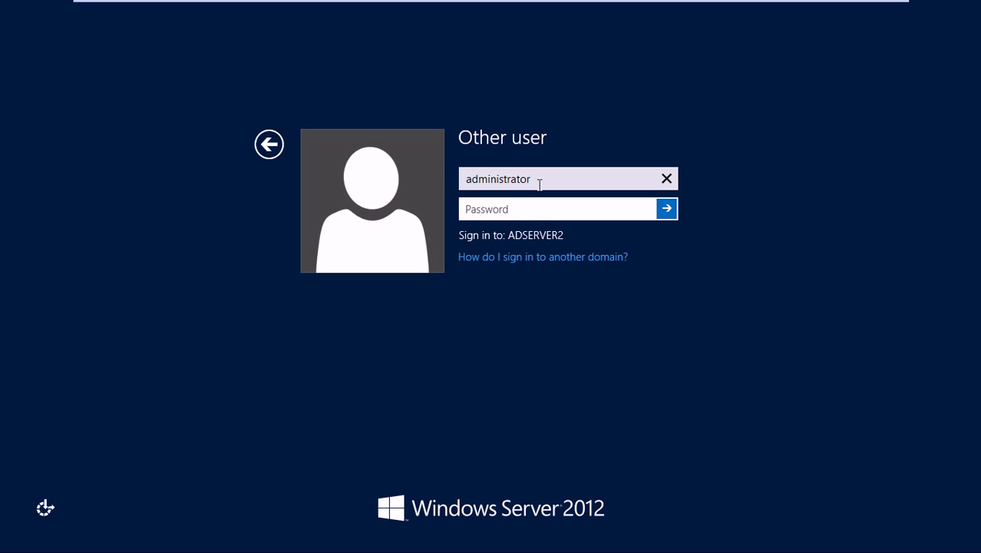
{"action": "left_click", "coordinate": [467, 177]}
{"action": "type", "text": "sonatra"}
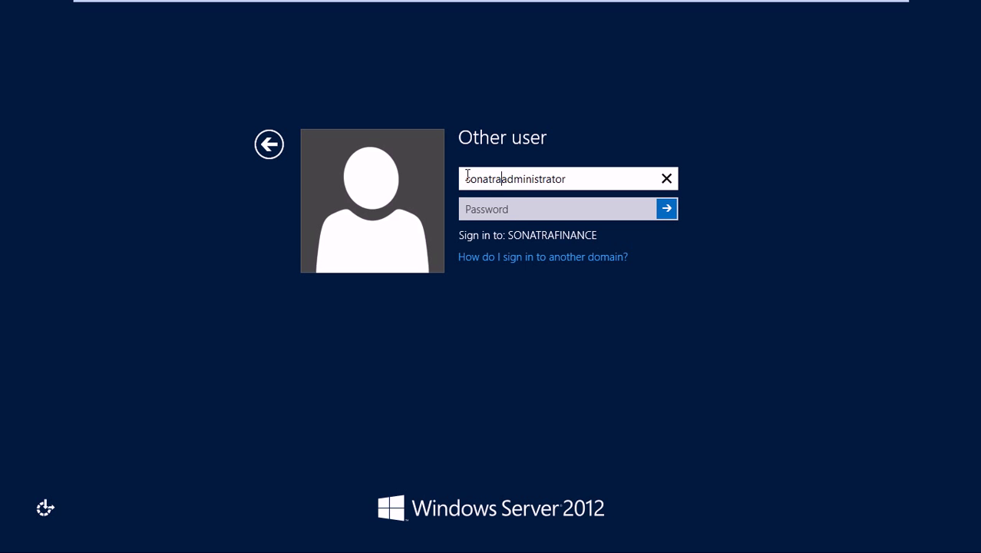
{"action": "type", "text": "finance"}
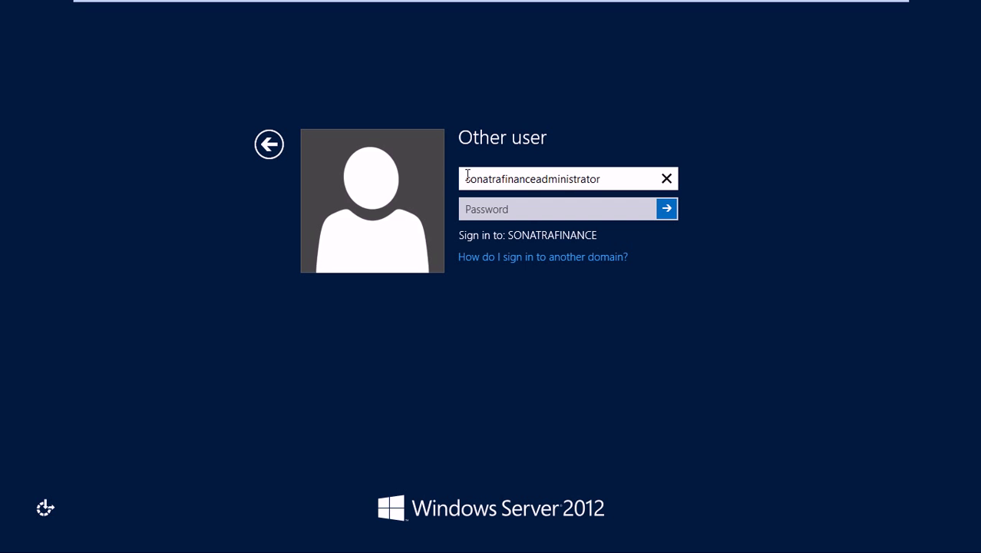
{"action": "type", "text": "/"}
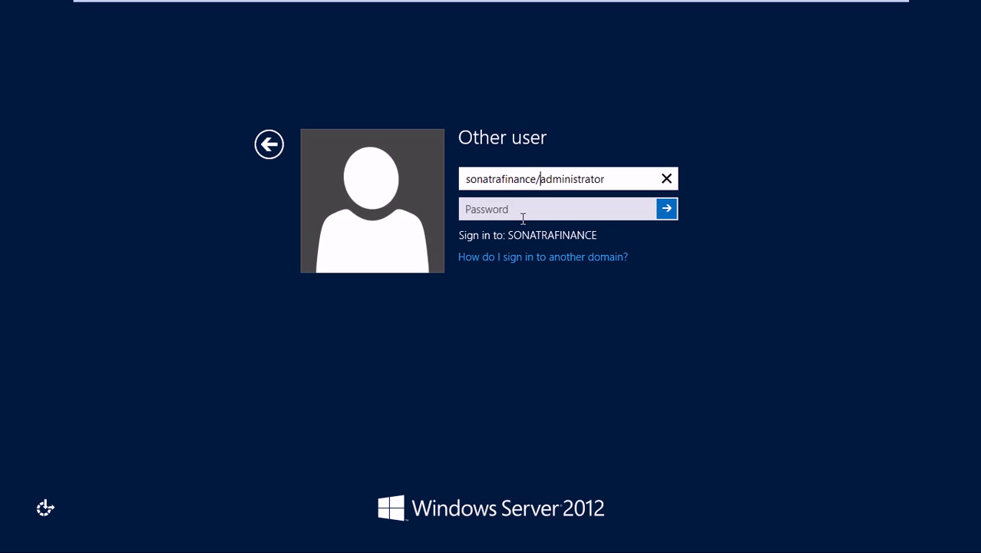
{"action": "left_click", "coordinate": [523, 216]}
{"action": "type", "text": "****"}
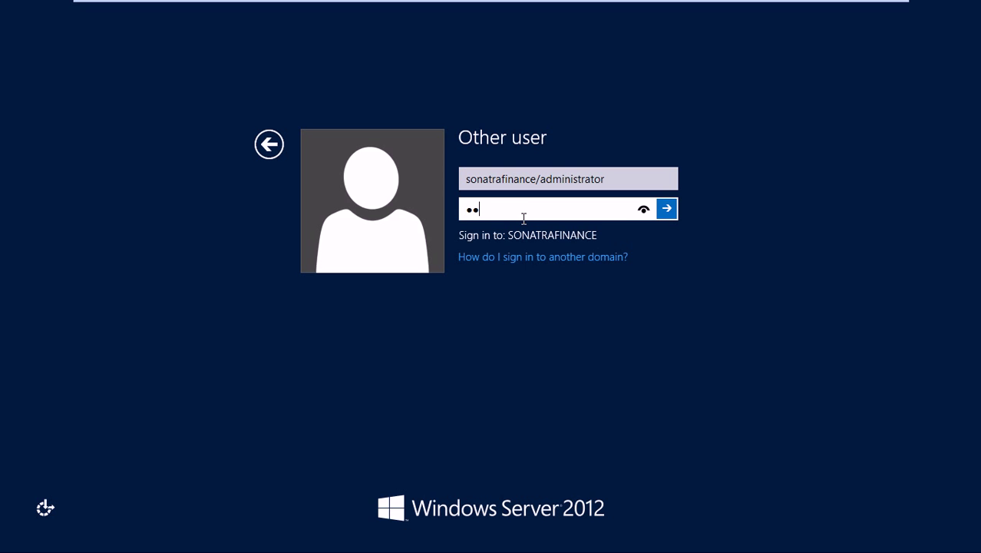
{"action": "type", "text": "****"}
{"action": "key", "text": "Return"}
{"action": "key", "text": "Return"}
- Retry with the domain corrected to sonatrafinance.com.kh, dismiss the password error, and return to the account list
{"action": "left_click", "coordinate": [536, 179]}
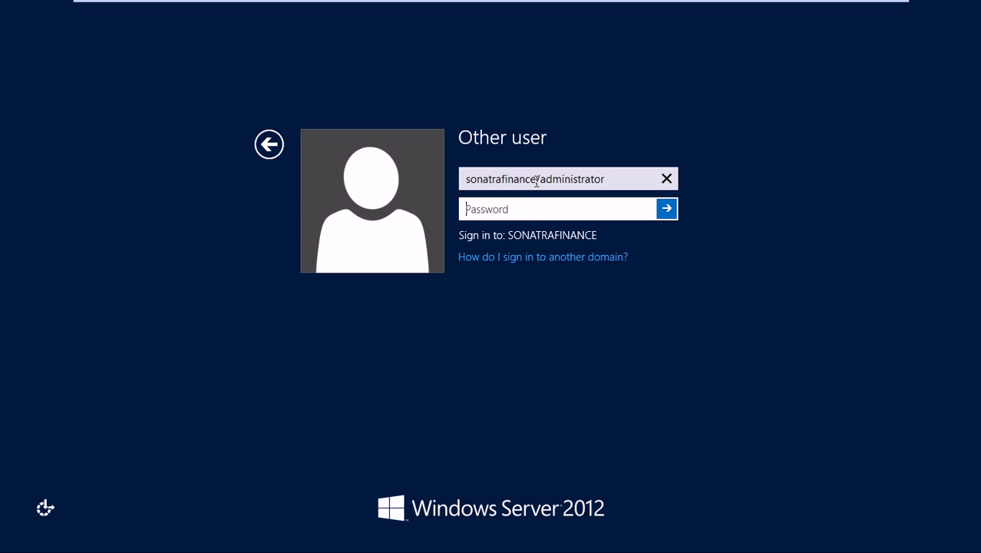
{"action": "type", "text": ".co"}
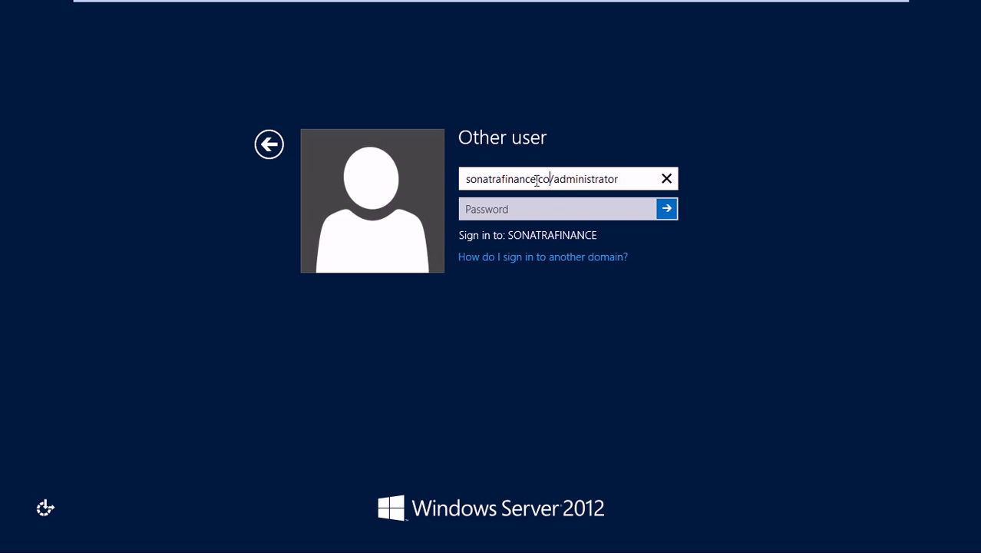
{"action": "type", "text": "m.kh"}
{"action": "left_click", "coordinate": [597, 205]}
{"action": "type", "text": "****"}
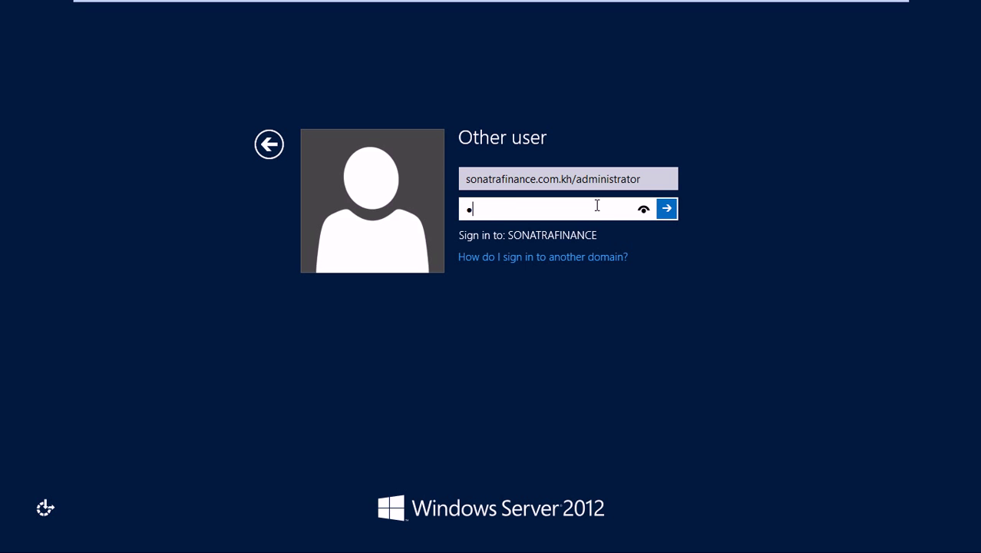
{"action": "type", "text": "****"}
{"action": "key", "text": "Return"}
{"action": "key", "text": "Return"}
{"action": "left_click", "coordinate": [479, 188]}
{"action": "type", "text": "••••••••"}
{"action": "key", "text": "Return"}
{"action": "key", "text": "Return"}
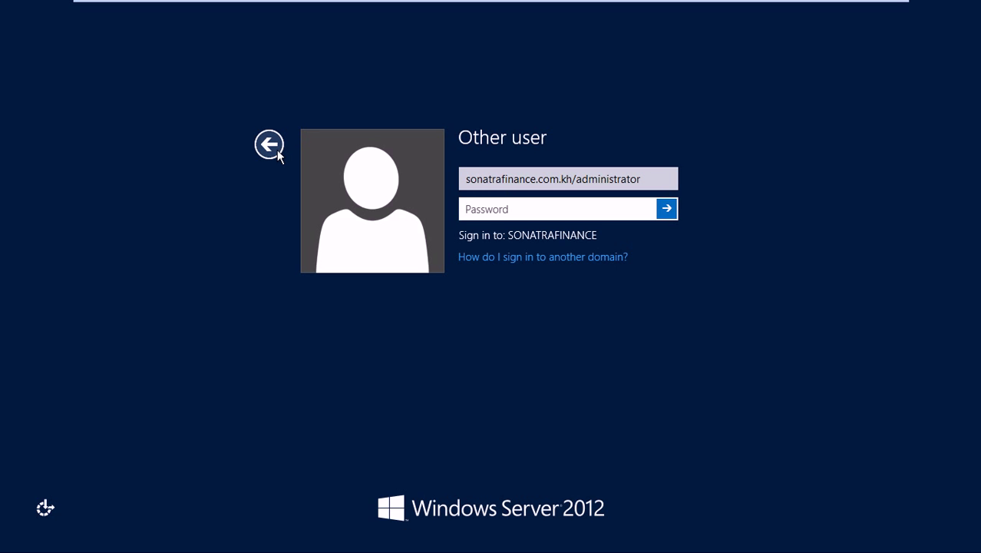
{"action": "left_click", "coordinate": [273, 148]}
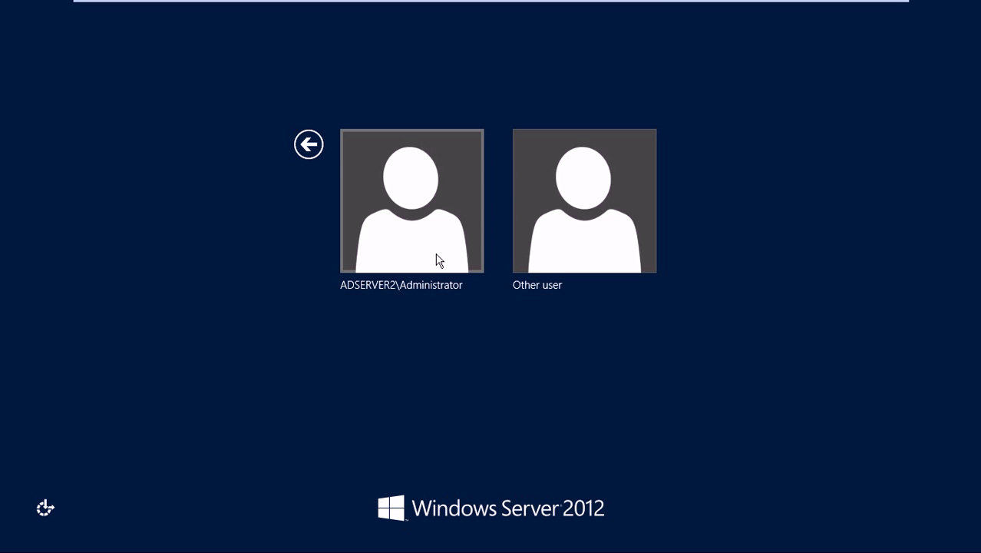
- Sign in through the ADSERVER2\Administrator tile with its local password
{"action": "left_click", "coordinate": [437, 260]}
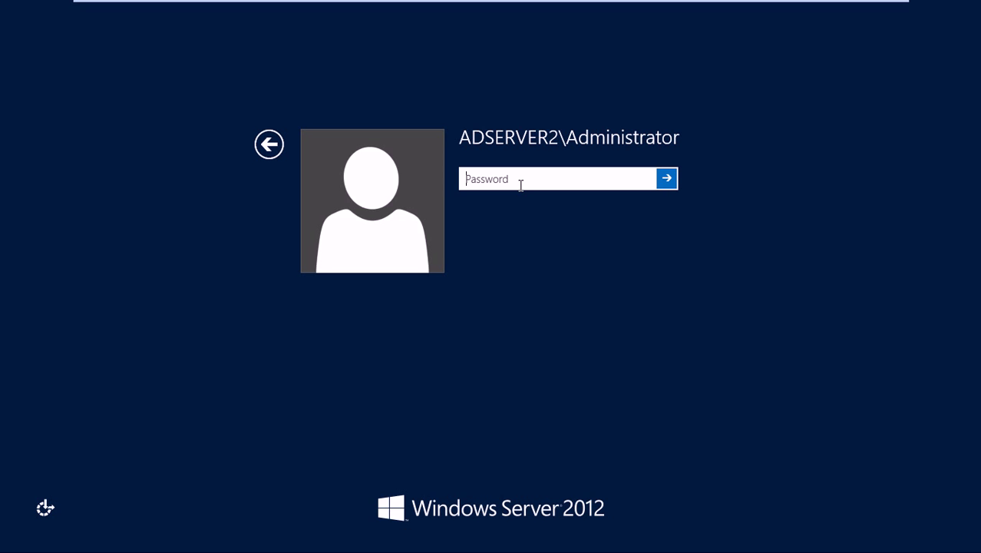
{"action": "type", "text": "••••••"}
{"action": "key", "text": "Return"}
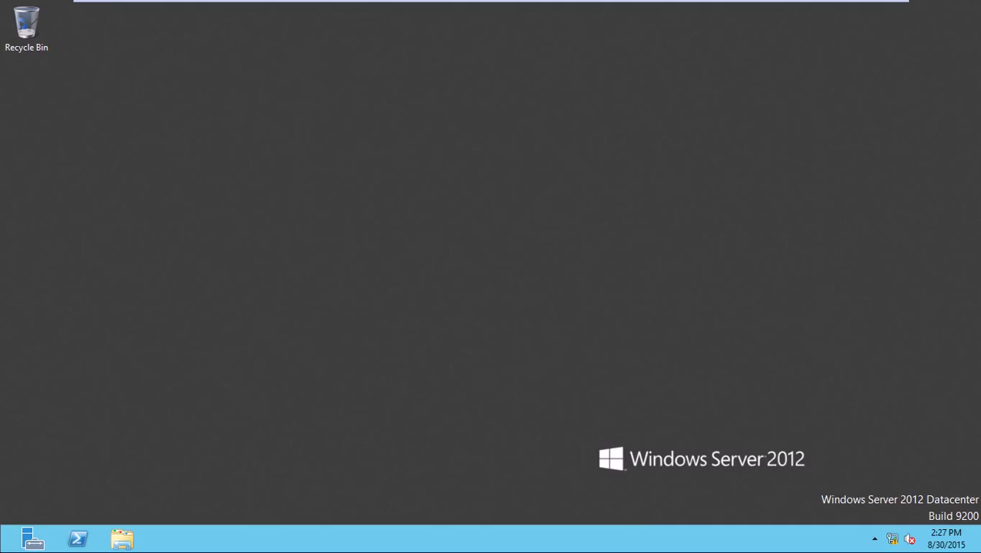
{"action": "right_click", "coordinate": [476, 163]}
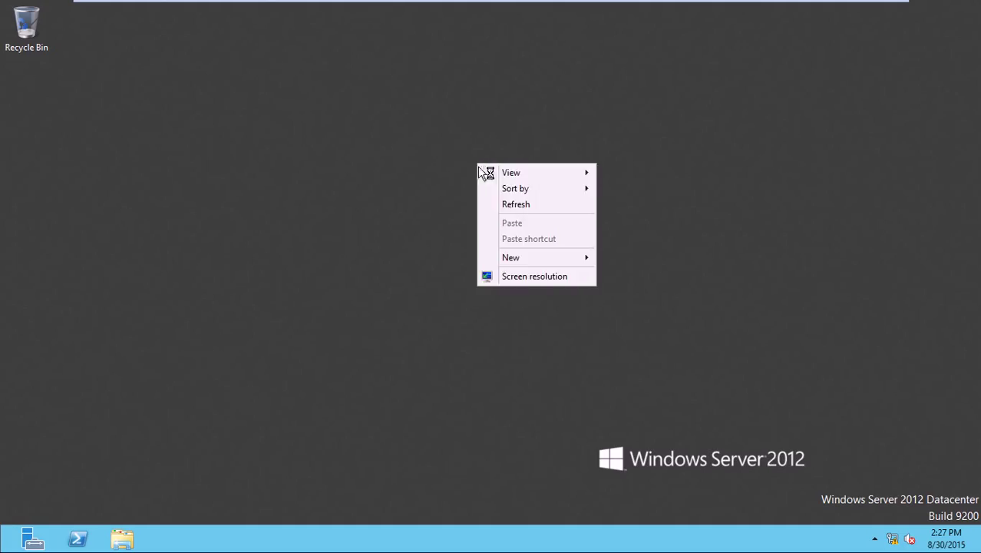
{"action": "left_click", "coordinate": [498, 204]}
{"action": "right_click", "coordinate": [496, 175]}
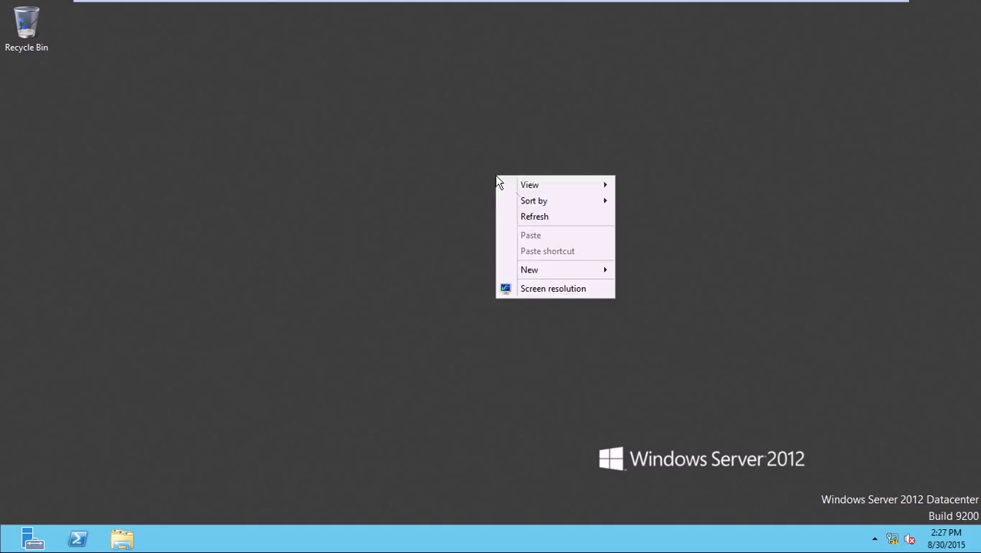
{"action": "left_click", "coordinate": [535, 217]}
{"action": "right_click", "coordinate": [535, 185]}
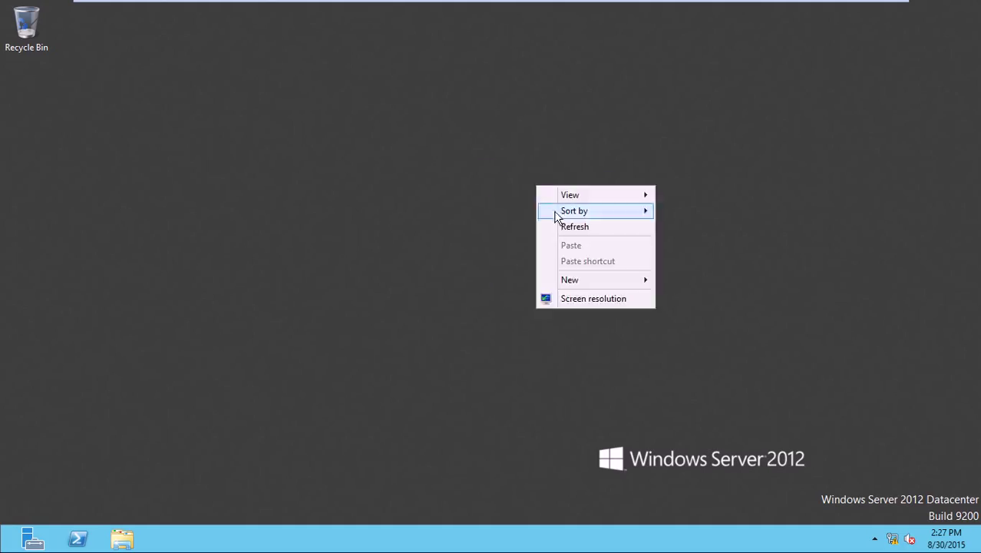
{"action": "left_click", "coordinate": [563, 228]}
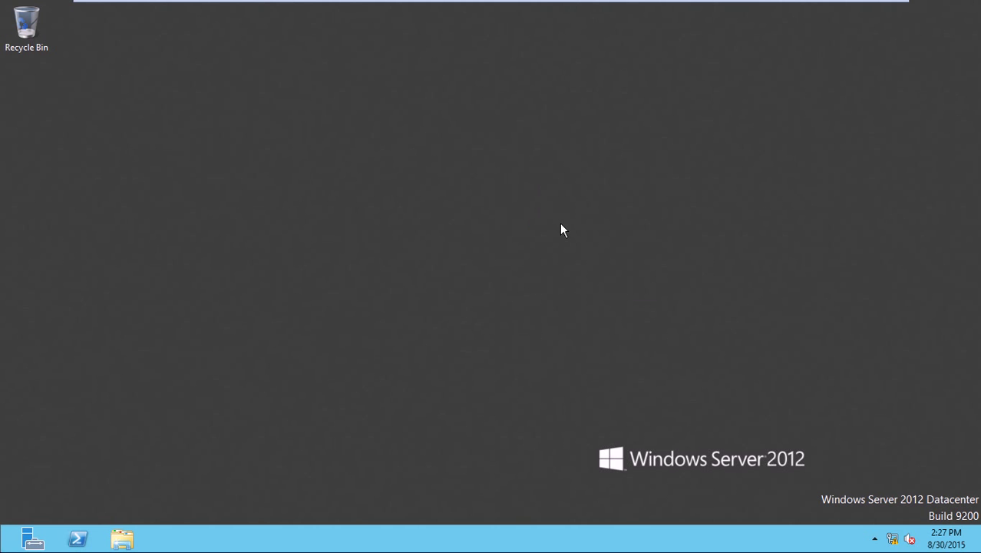
{"action": "right_click", "coordinate": [535, 182]}
{"action": "left_click", "coordinate": [565, 217]}
{"action": "key", "text": "super"}
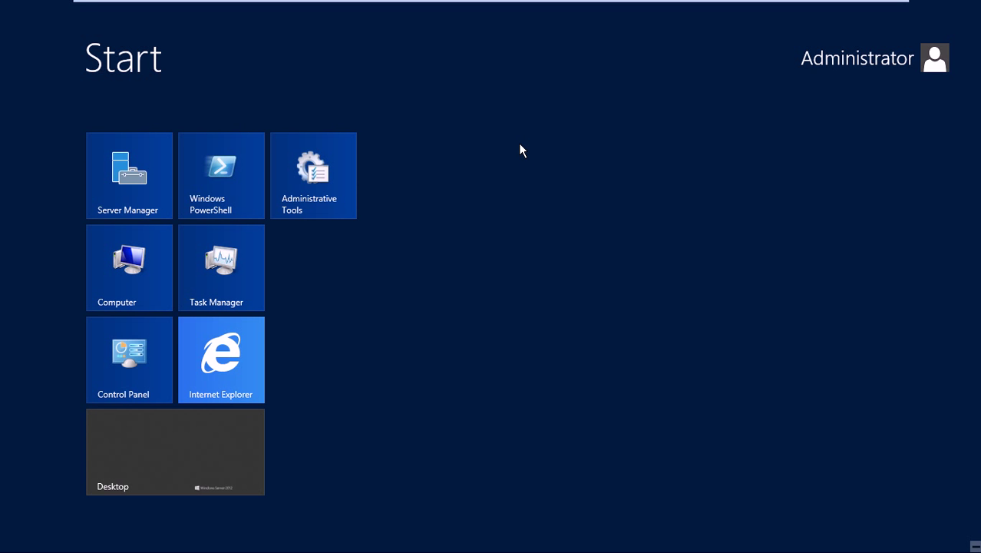
{"action": "left_click", "coordinate": [116, 365]}
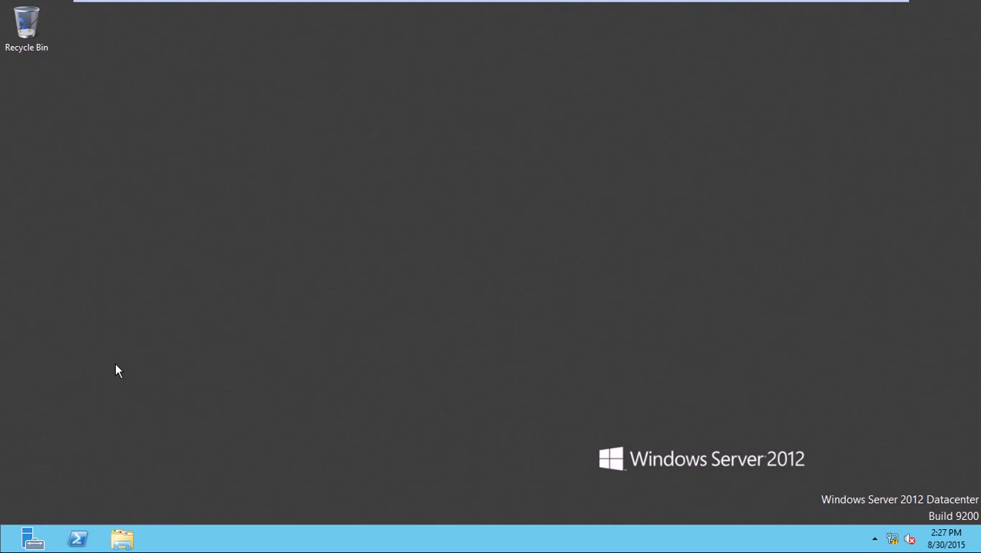
{"action": "left_click", "coordinate": [783, 61]}
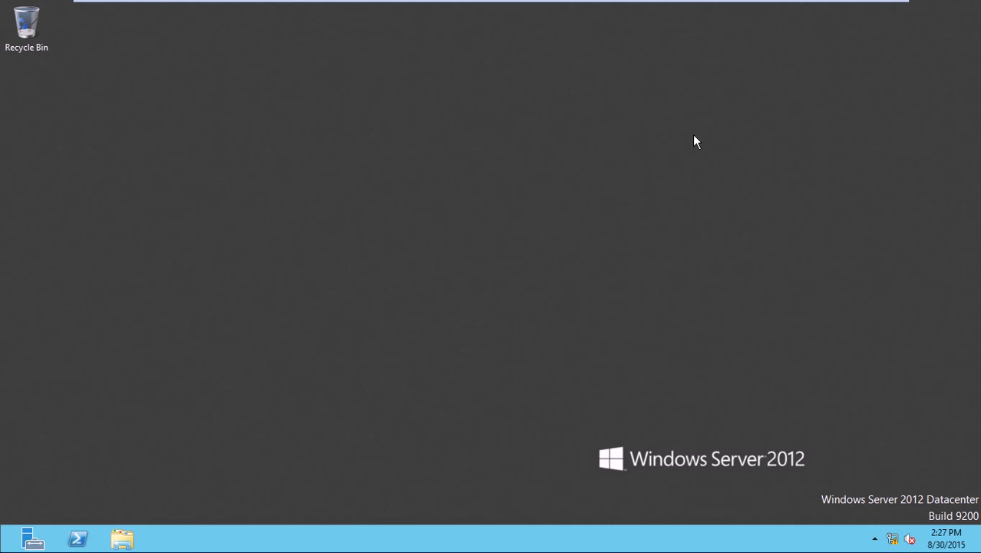
{"action": "right_click", "coordinate": [631, 174]}
{"action": "left_click", "coordinate": [666, 215]}
{"action": "key", "text": "super"}
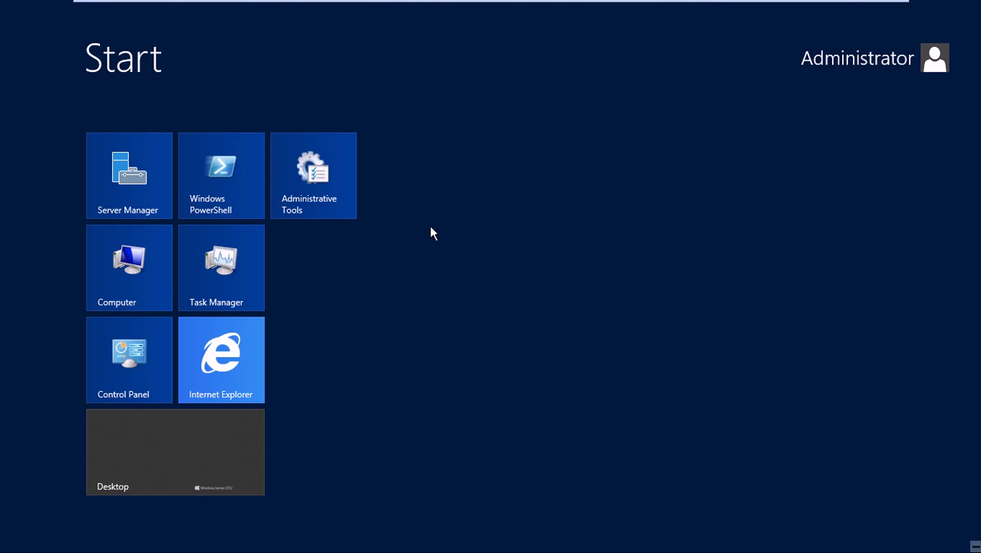
{"action": "right_click", "coordinate": [154, 278]}
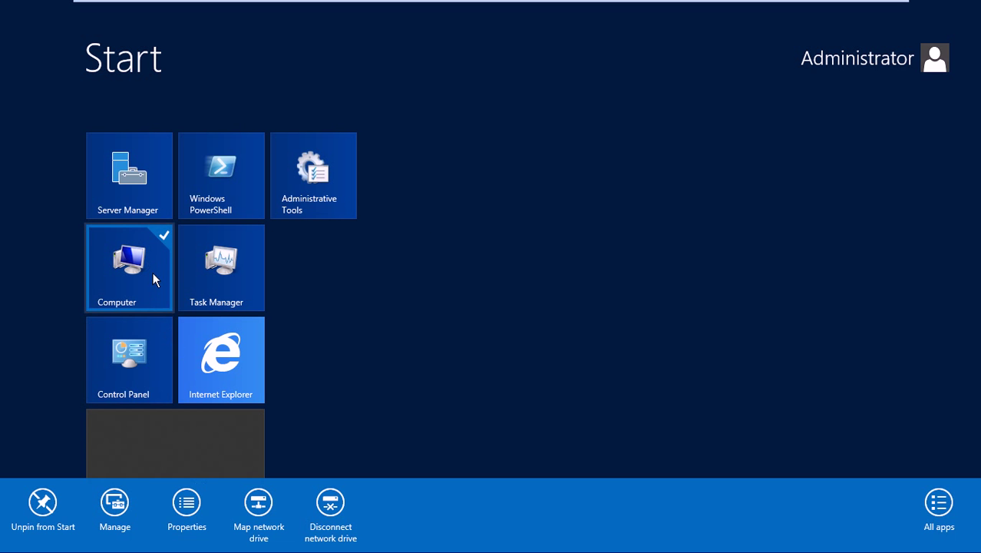
{"action": "left_click", "coordinate": [189, 505]}
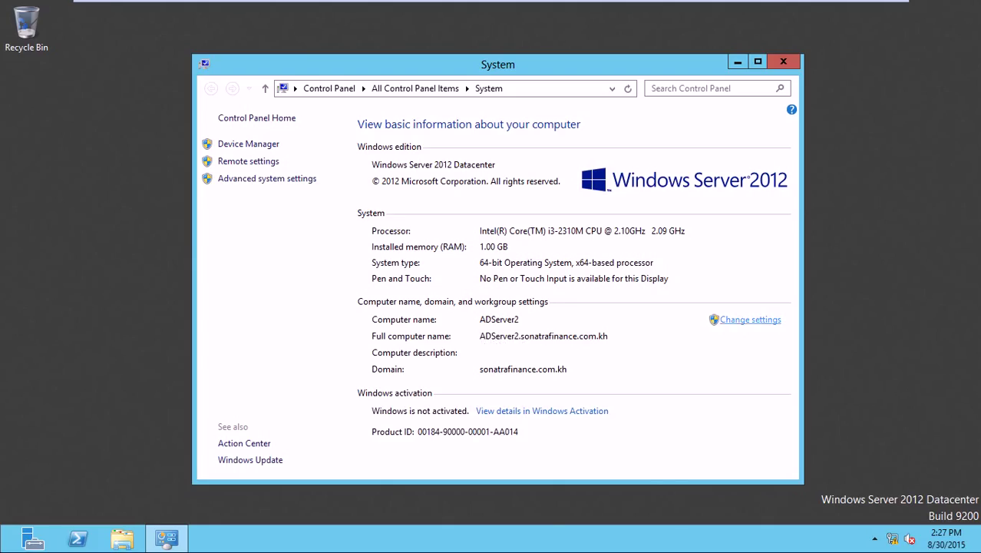
{"action": "left_click", "coordinate": [785, 62]}
{"action": "right_click", "coordinate": [562, 81]}
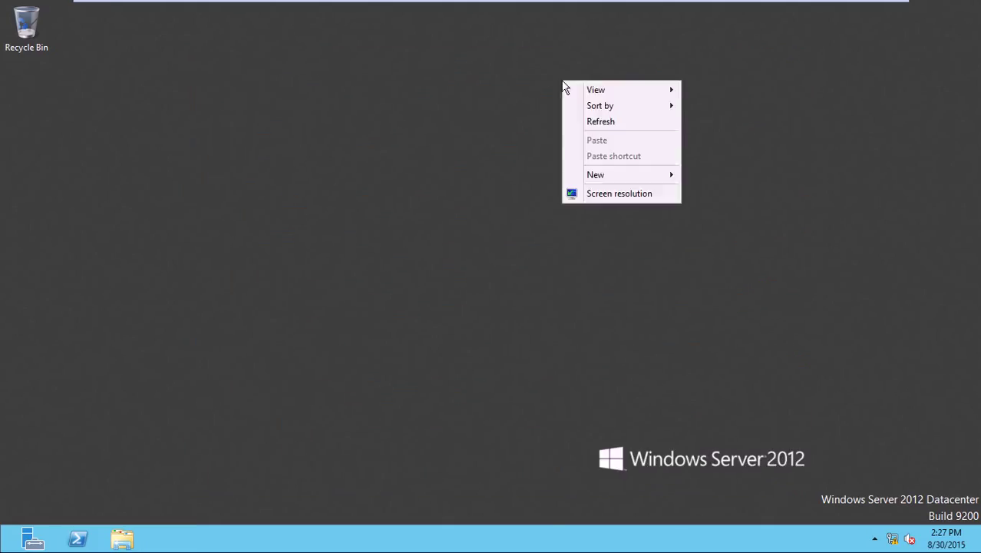
{"action": "left_click", "coordinate": [593, 124]}
{"action": "mouse_move", "coordinate": [370, 6]}
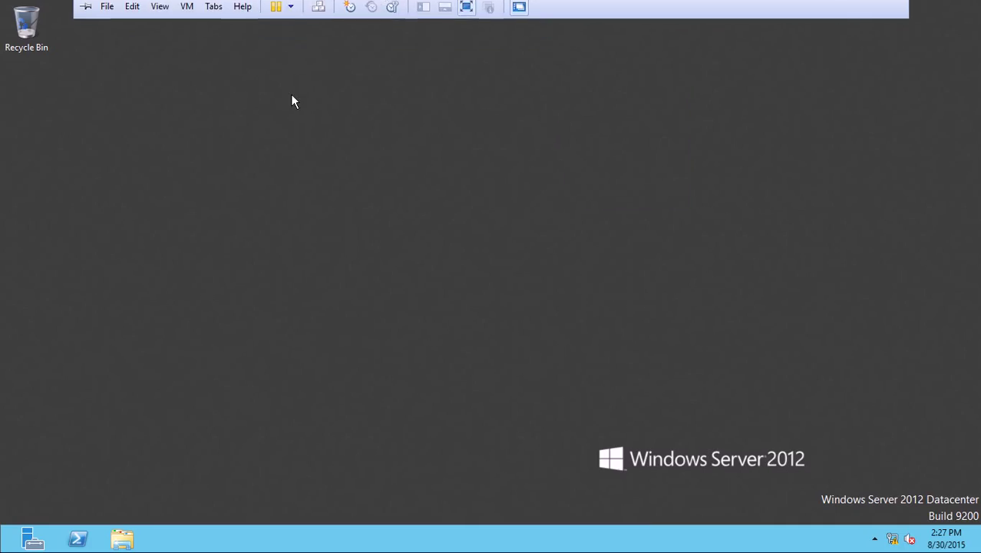
{"action": "mouse_move", "coordinate": [207, 6]}
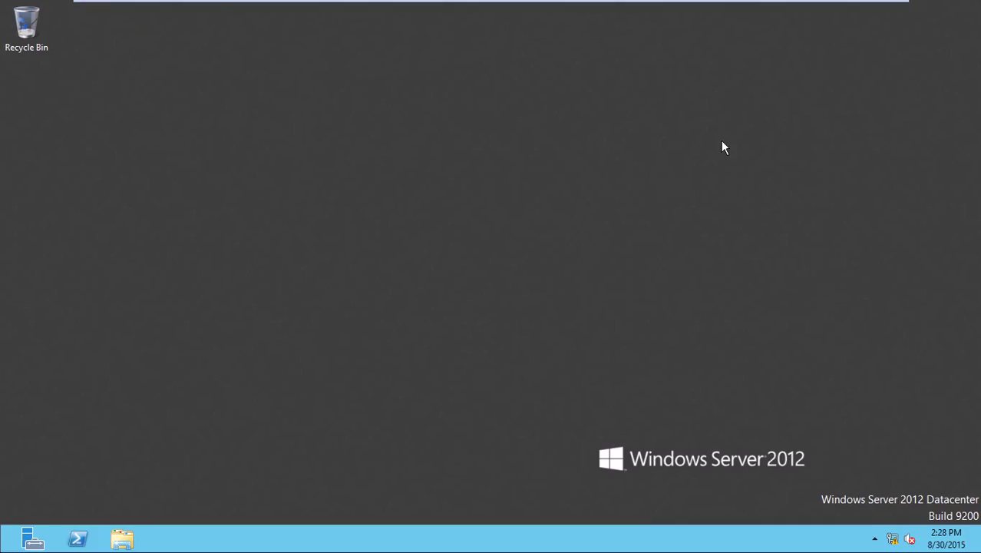
- Switch user from the security screen and choose Other user
{"action": "key", "text": "ctrl+alt+Insert"}
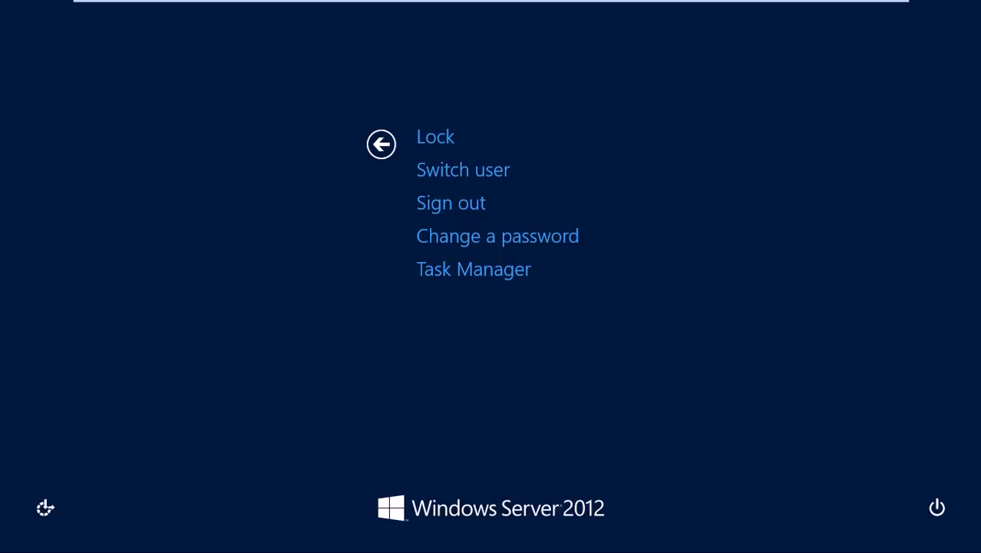
{"action": "left_click", "coordinate": [487, 179]}
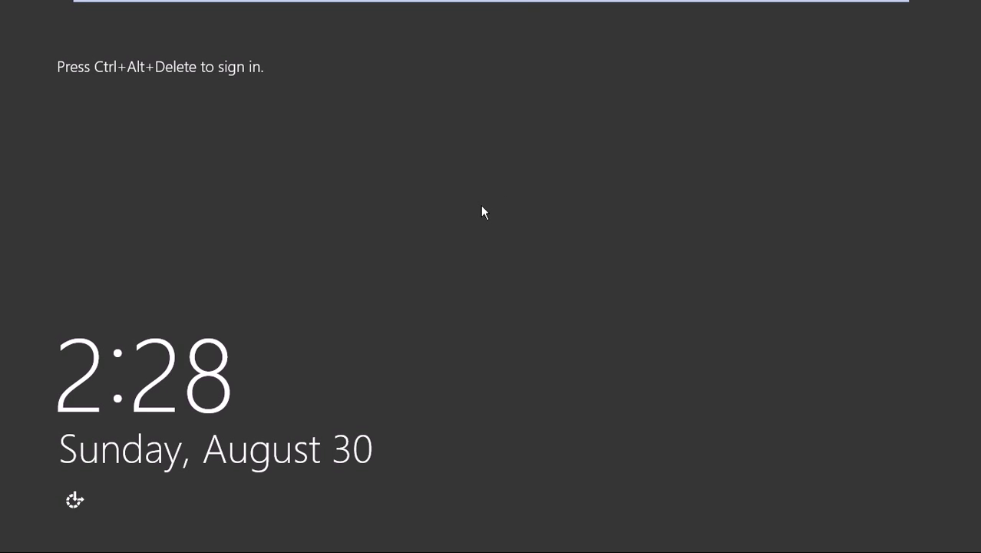
{"action": "key", "text": "ctrl+alt+Insert"}
{"action": "left_click", "coordinate": [564, 234]}
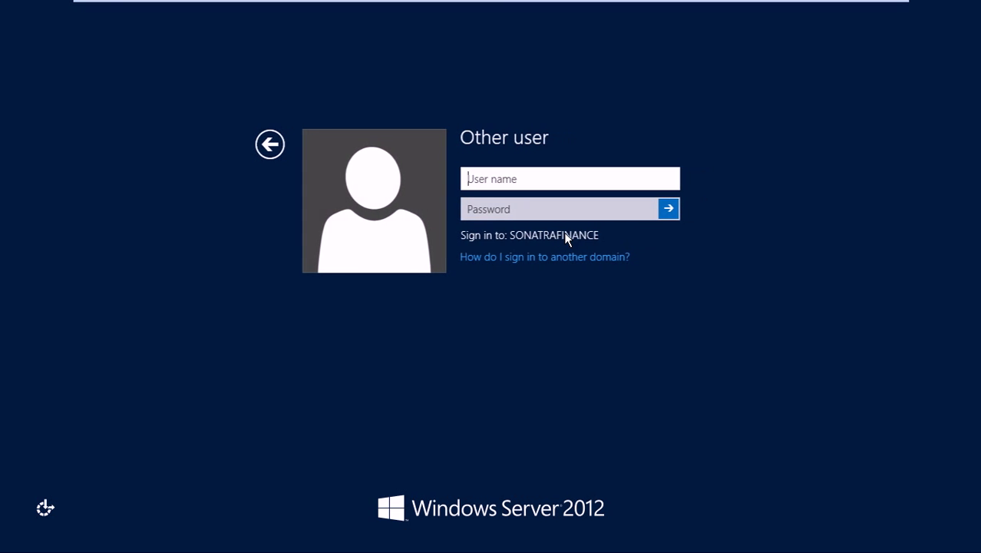
- Try signing in as plain 'administrator' and dismiss the incorrect password error
{"action": "type", "text": "son"}
{"action": "key", "text": "BackSpace"}
{"action": "key", "text": "BackSpace"}
{"action": "key", "text": "BackSpace"}
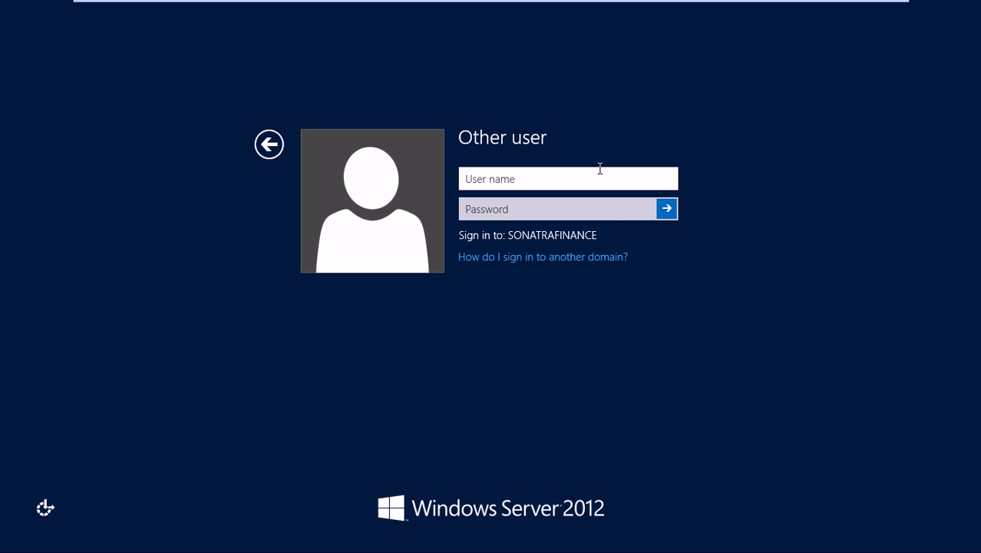
{"action": "type", "text": "administrator"}
{"action": "key", "text": "Tab"}
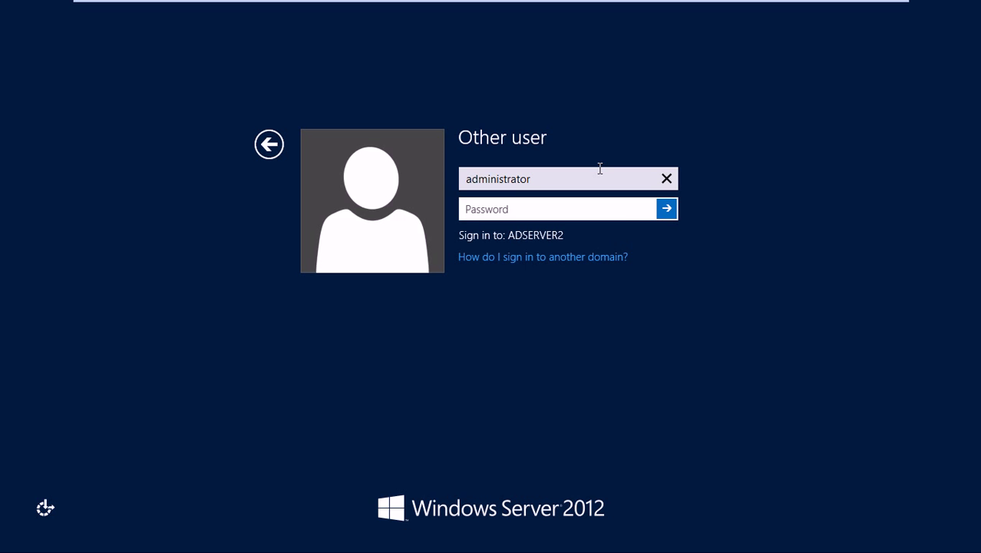
{"action": "type", "text": "••••••••"}
{"action": "key", "text": "Return"}
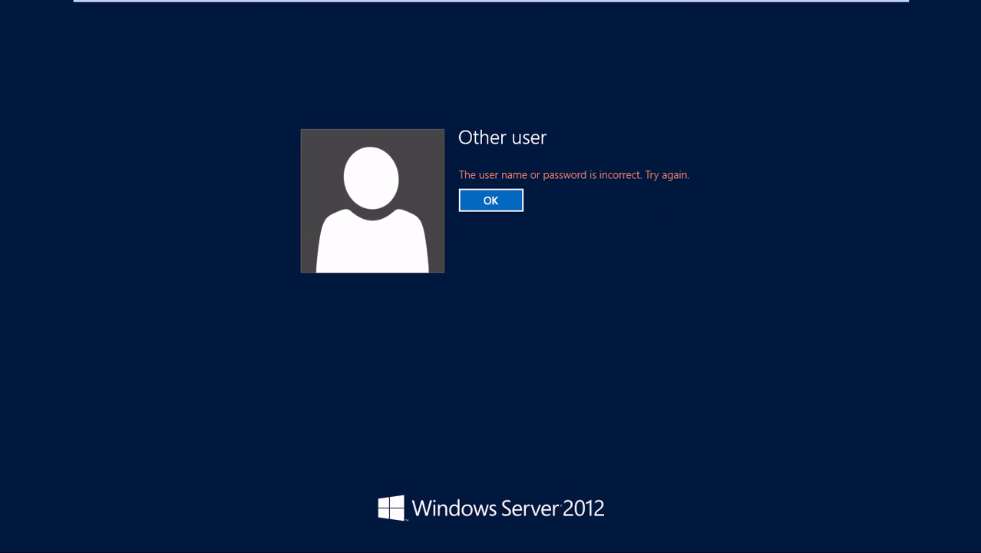
{"action": "key", "text": "Return"}
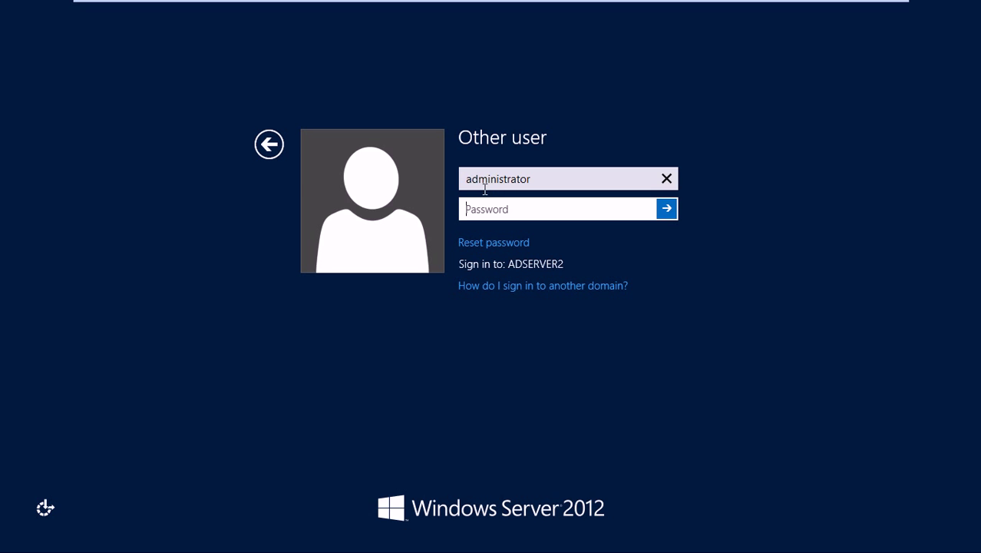
- Prefix the user name with sonatrafinance.com.kh\ and sign in with the domain password
{"action": "left_click", "coordinate": [496, 208]}
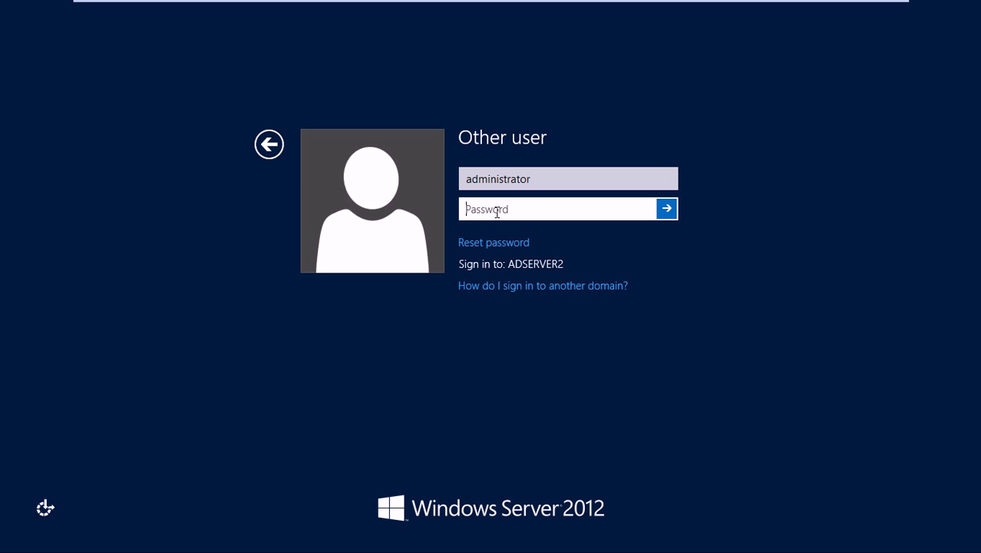
{"action": "left_click", "coordinate": [461, 178]}
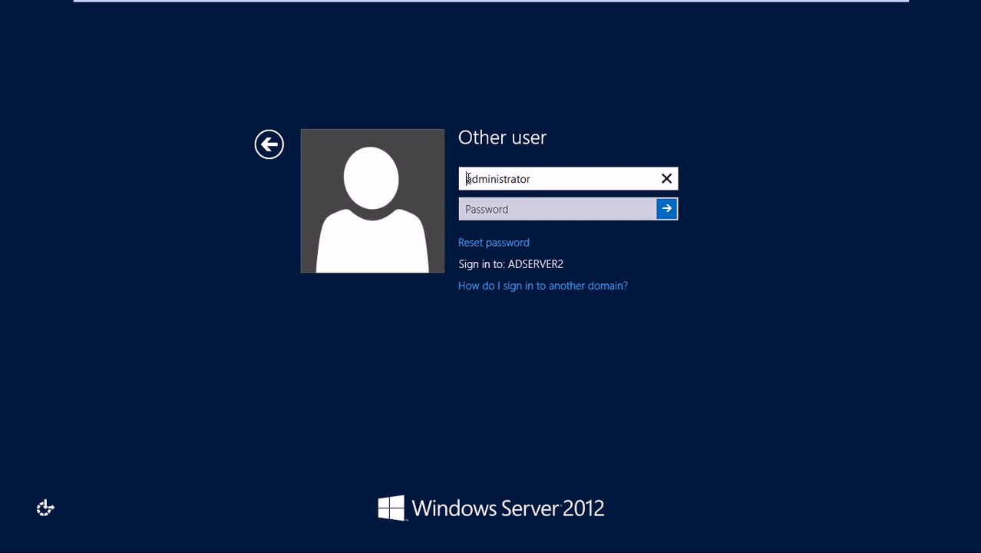
{"action": "type", "text": "sonatra"}
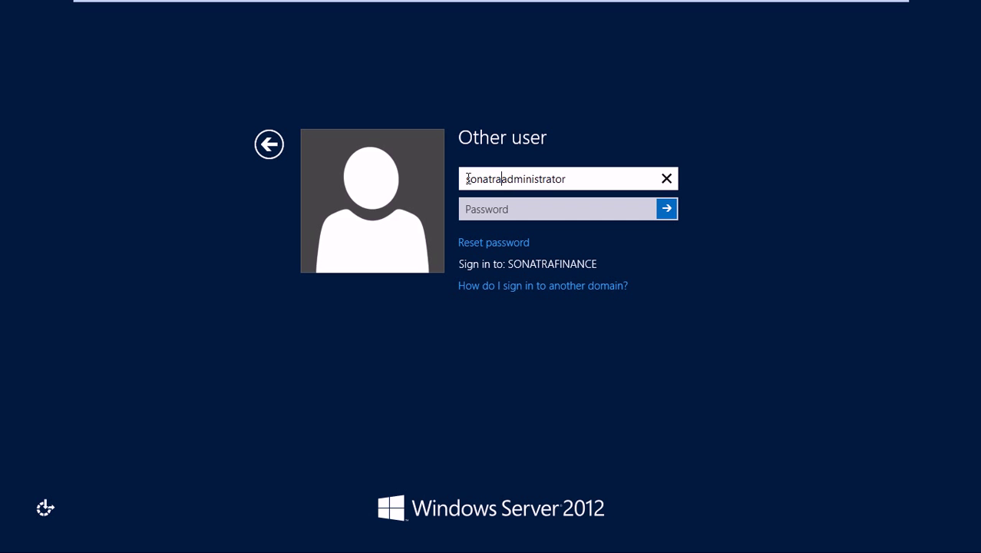
{"action": "type", "text": "finance.c"}
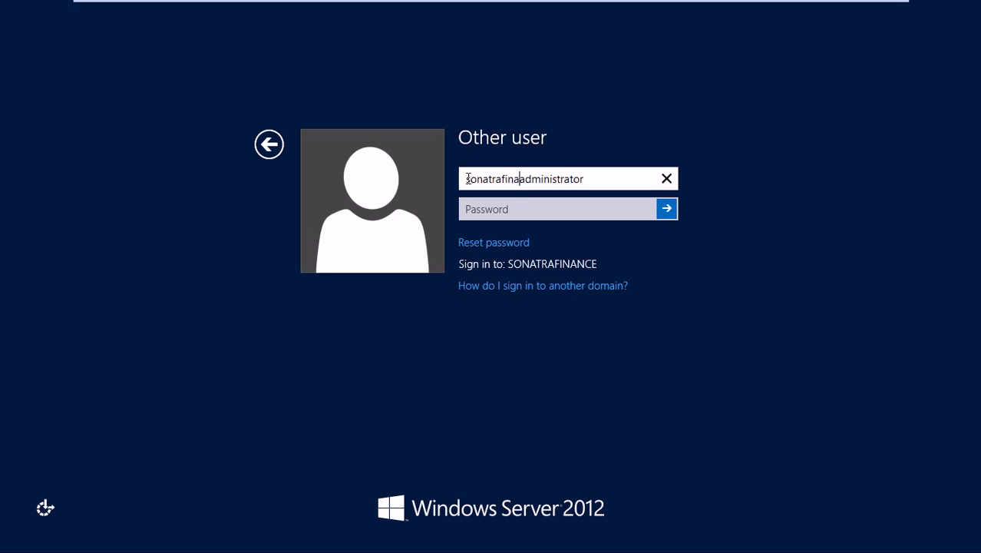
{"action": "type", "text": "om.kh\\"}
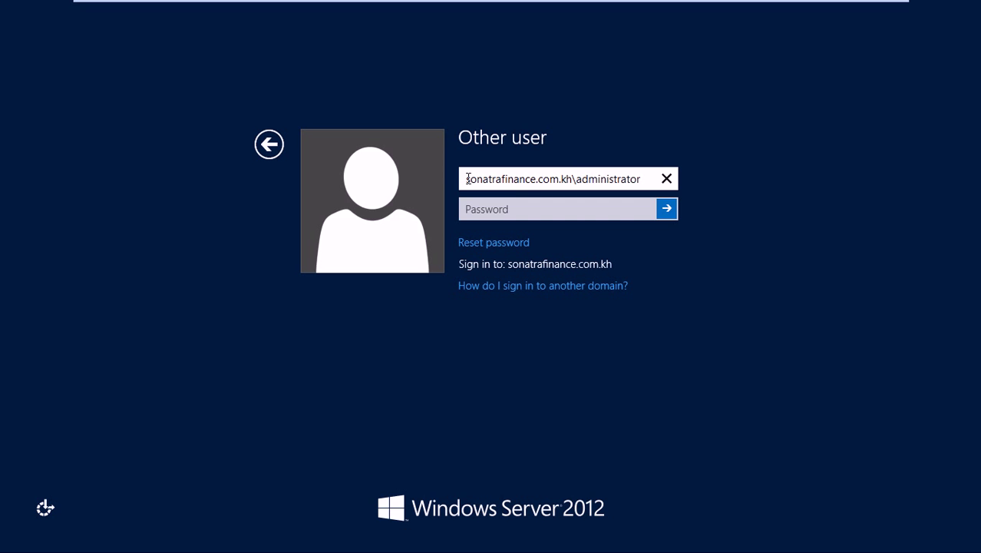
{"action": "left_click", "coordinate": [507, 212]}
{"action": "type", "text": "********"}
{"action": "key", "text": "Return"}
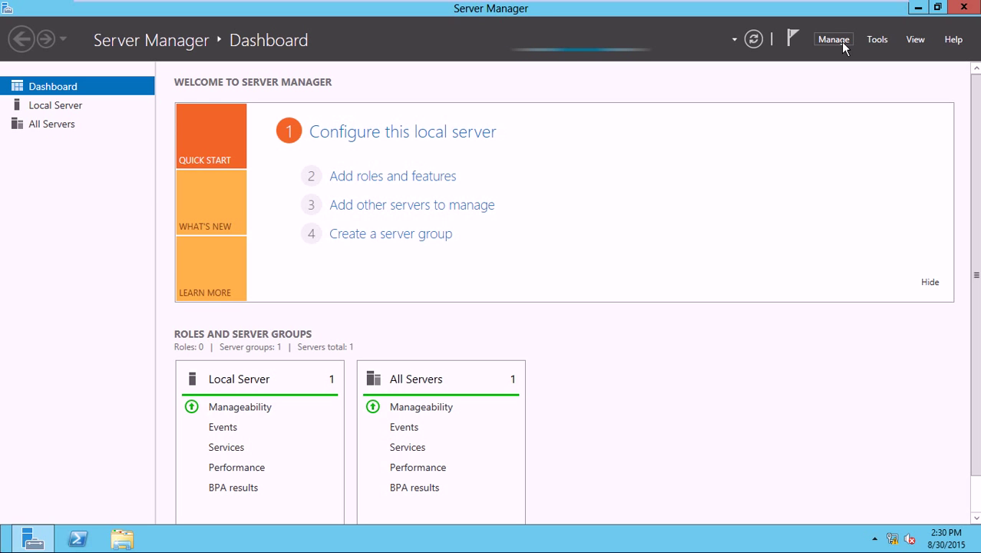
- Confirm Server Manager Properties unchanged, close Server Manager, refresh the desktop, and reopen it
{"action": "left_click", "coordinate": [841, 44]}
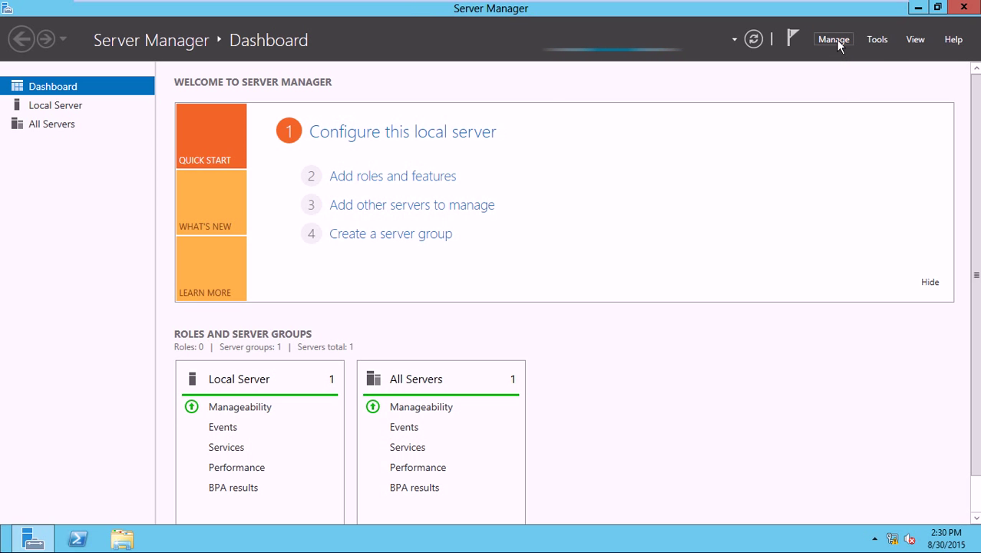
{"action": "left_click", "coordinate": [836, 43]}
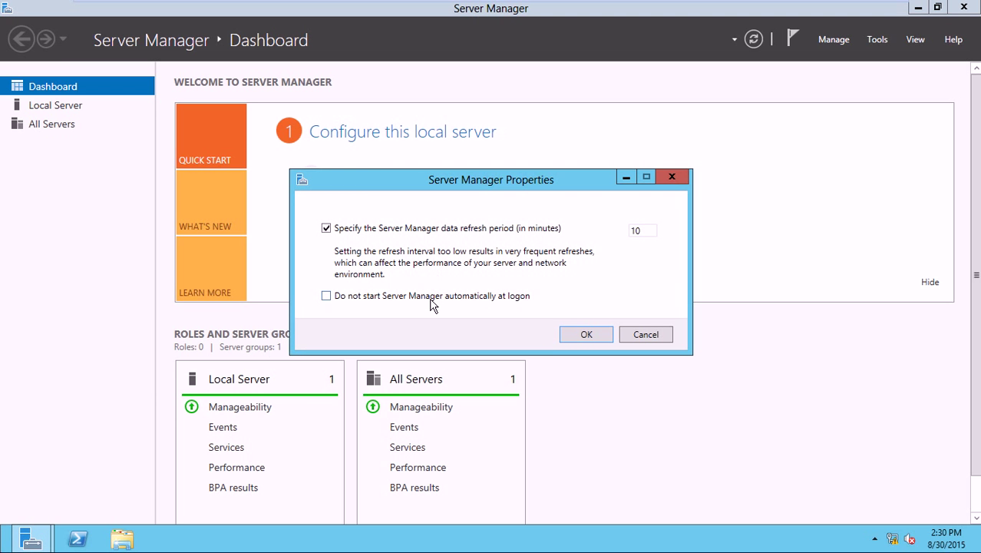
{"action": "left_click", "coordinate": [586, 335]}
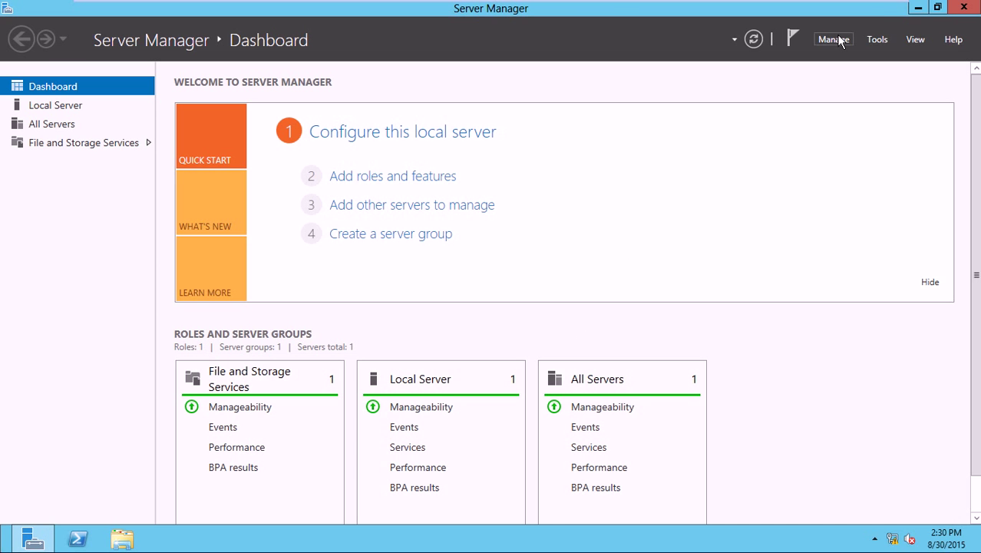
{"action": "left_click", "coordinate": [963, 10]}
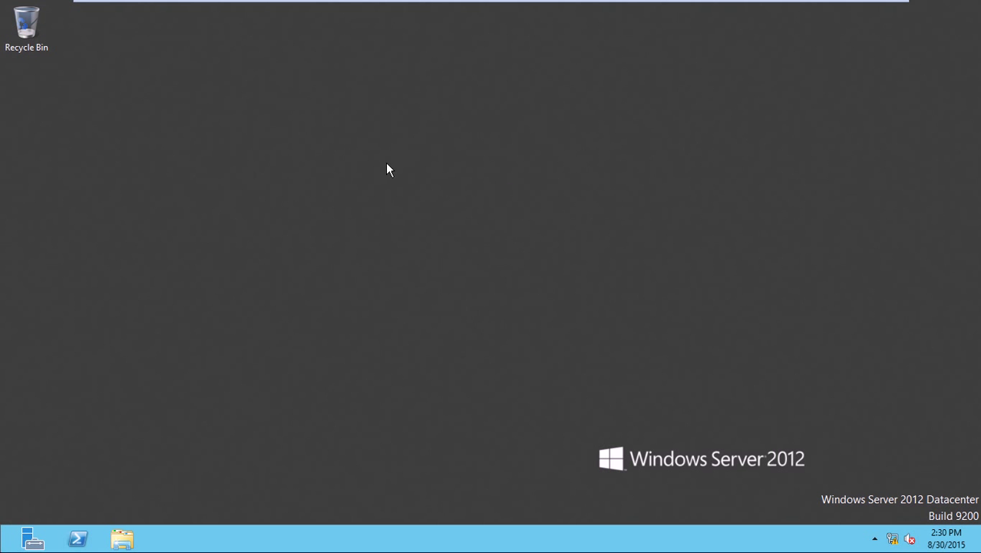
{"action": "right_click", "coordinate": [386, 163]}
{"action": "left_click", "coordinate": [406, 202]}
{"action": "left_click", "coordinate": [29, 541]}
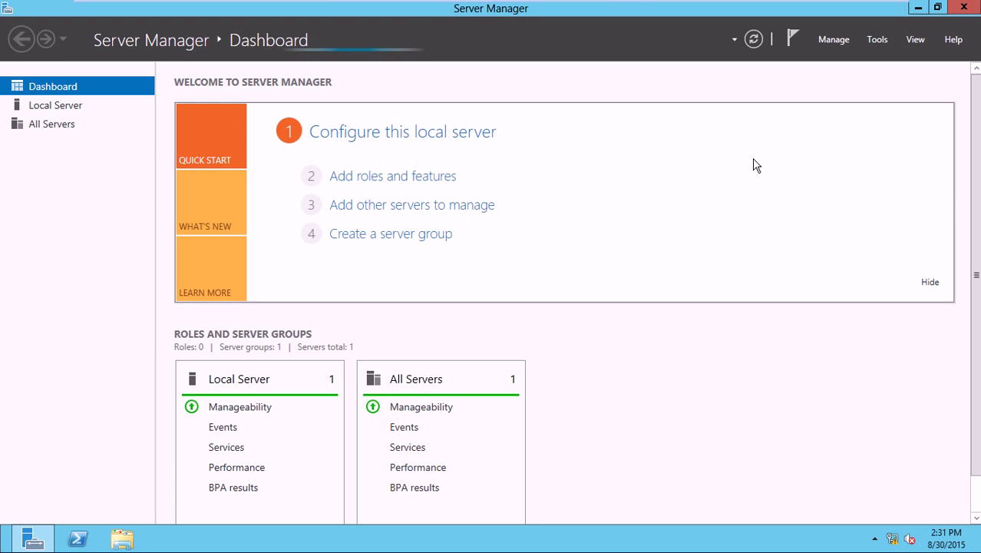
- In Add Roles and Features for ADServer2, select Active Directory Domain Services and DNS Server with their required tools
{"action": "left_click", "coordinate": [435, 182]}
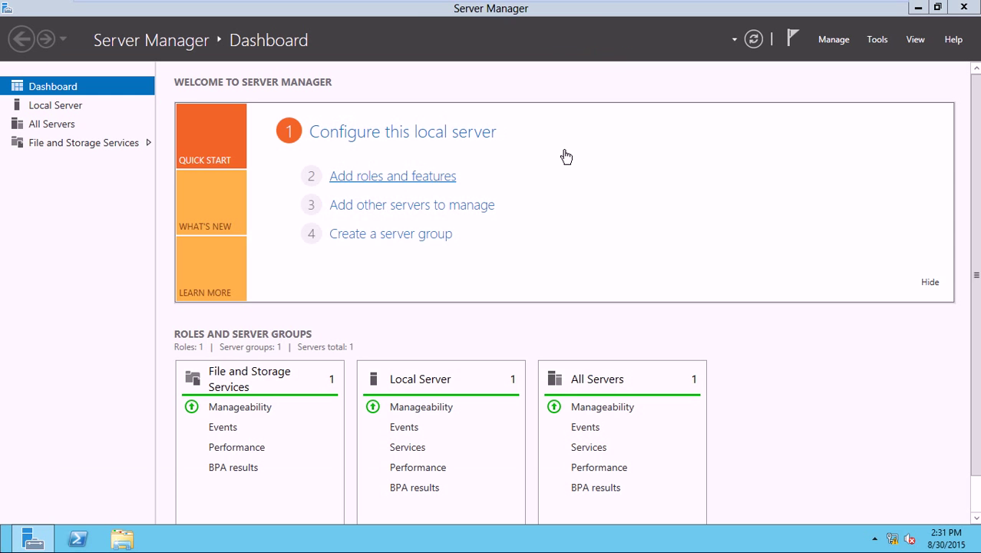
{"action": "left_click", "coordinate": [458, 449]}
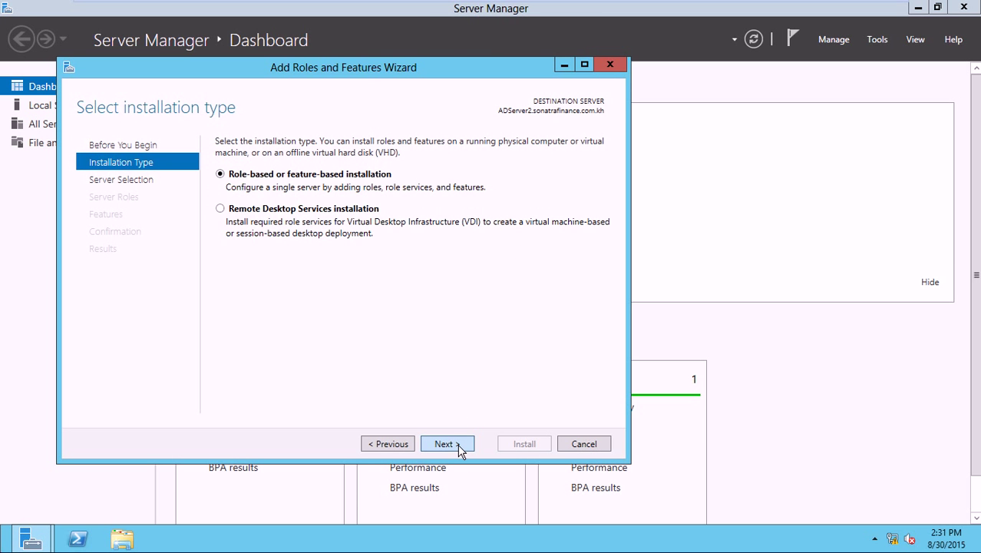
{"action": "left_click", "coordinate": [457, 449]}
{"action": "left_click", "coordinate": [458, 445]}
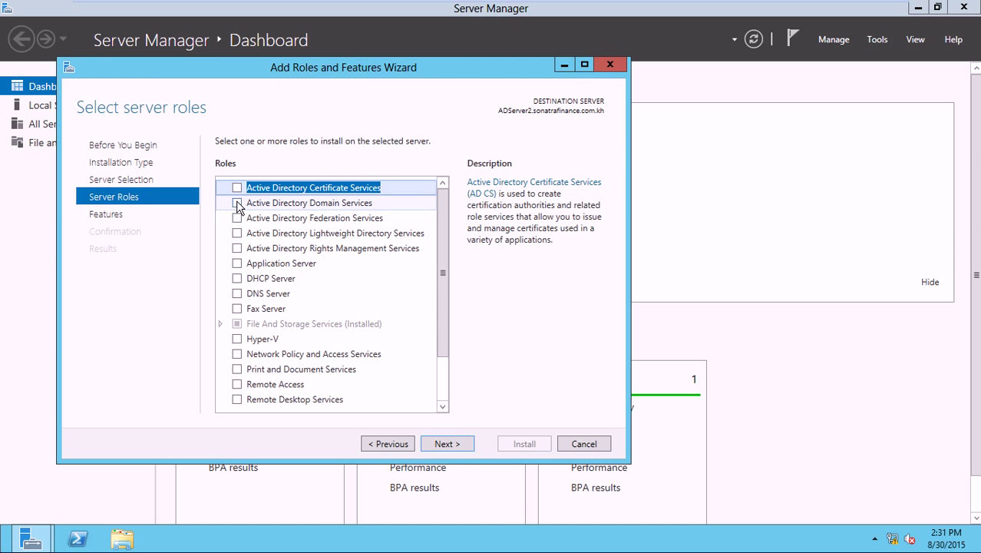
{"action": "left_click", "coordinate": [237, 204]}
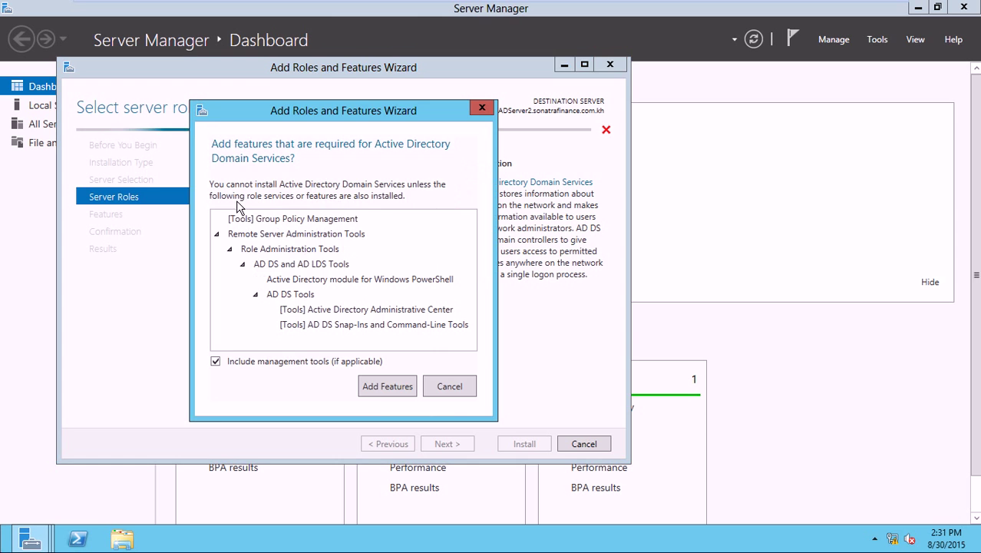
{"action": "left_click", "coordinate": [378, 388]}
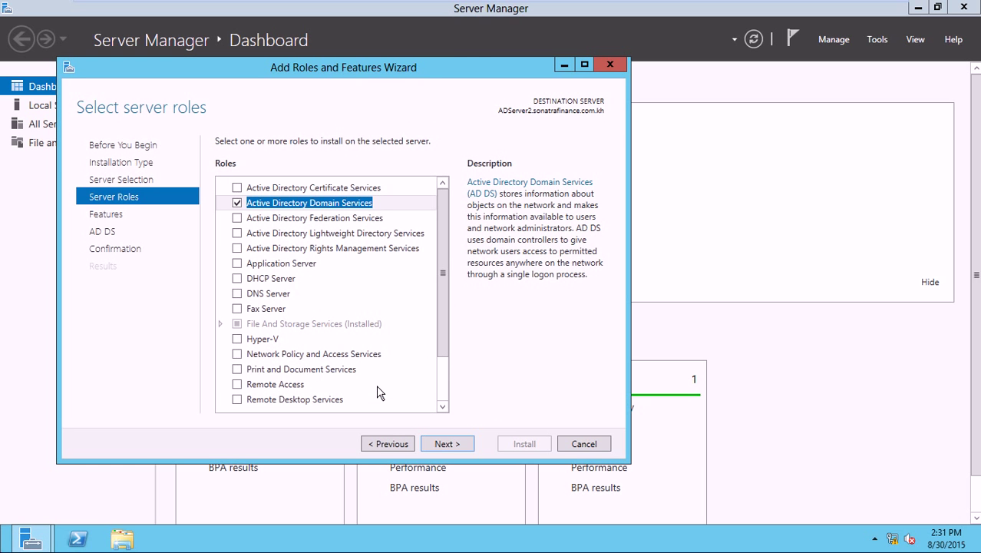
{"action": "left_click", "coordinate": [237, 295]}
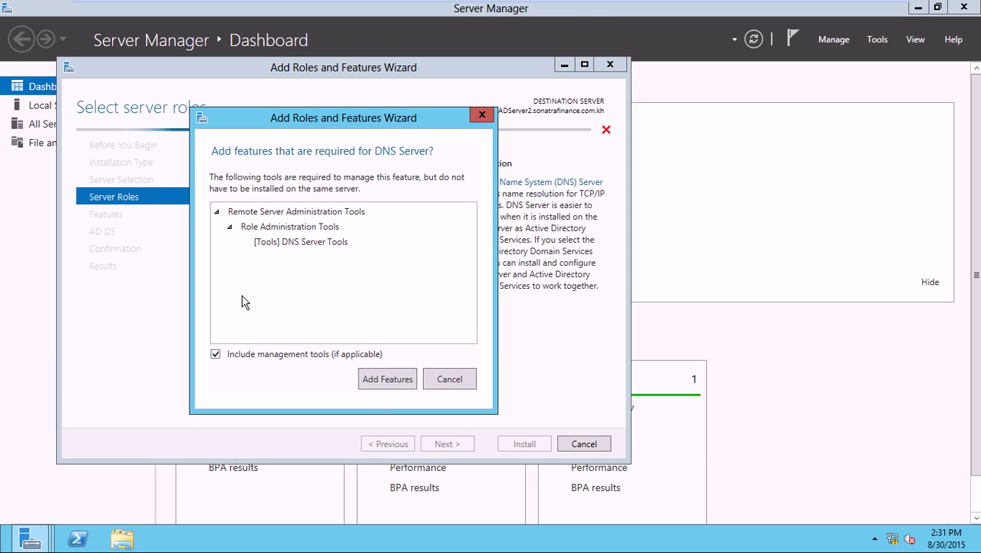
{"action": "left_click", "coordinate": [395, 382]}
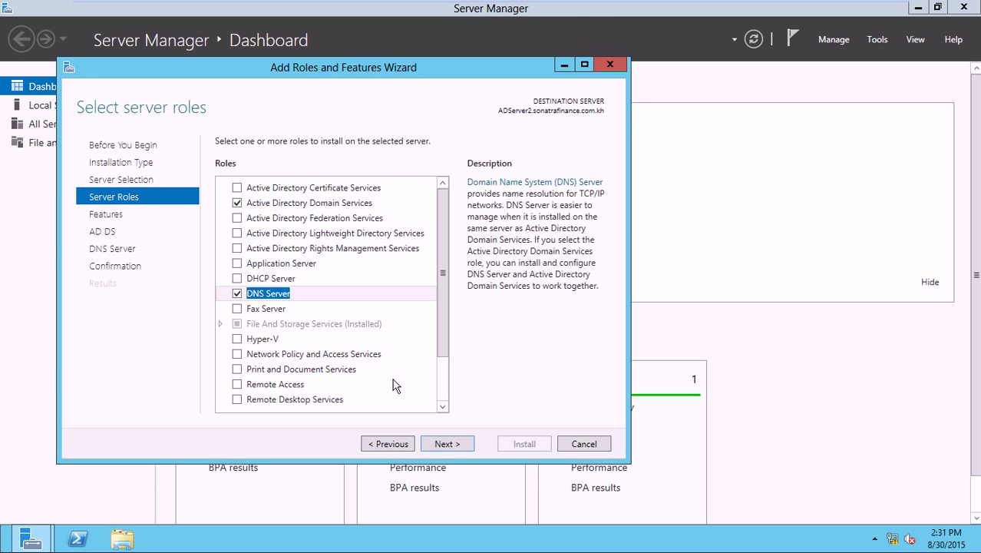
- Keep the default features, pass the AD DS and DNS notes, and install the roles
{"action": "left_click", "coordinate": [456, 447]}
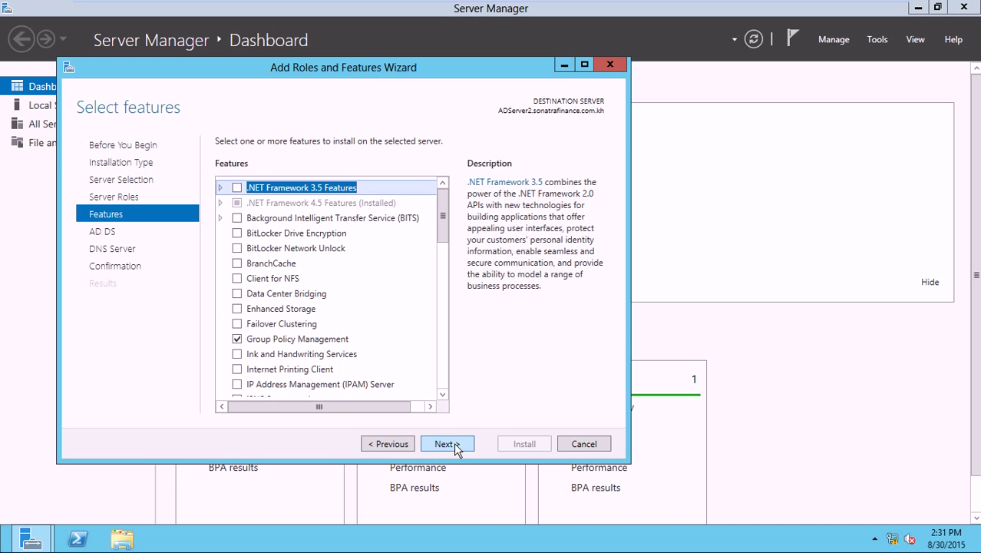
{"action": "left_click", "coordinate": [456, 447]}
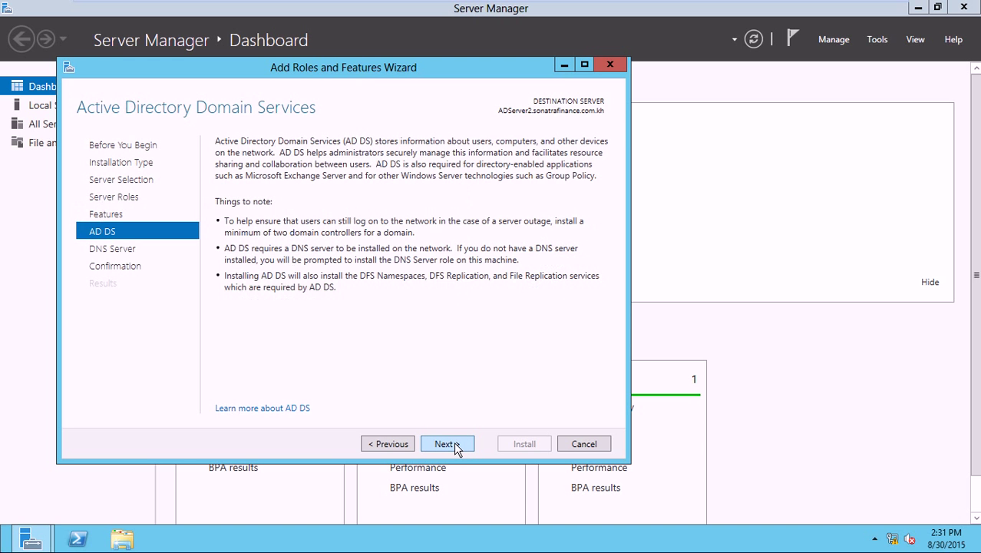
{"action": "left_click", "coordinate": [456, 447]}
{"action": "left_click", "coordinate": [456, 447]}
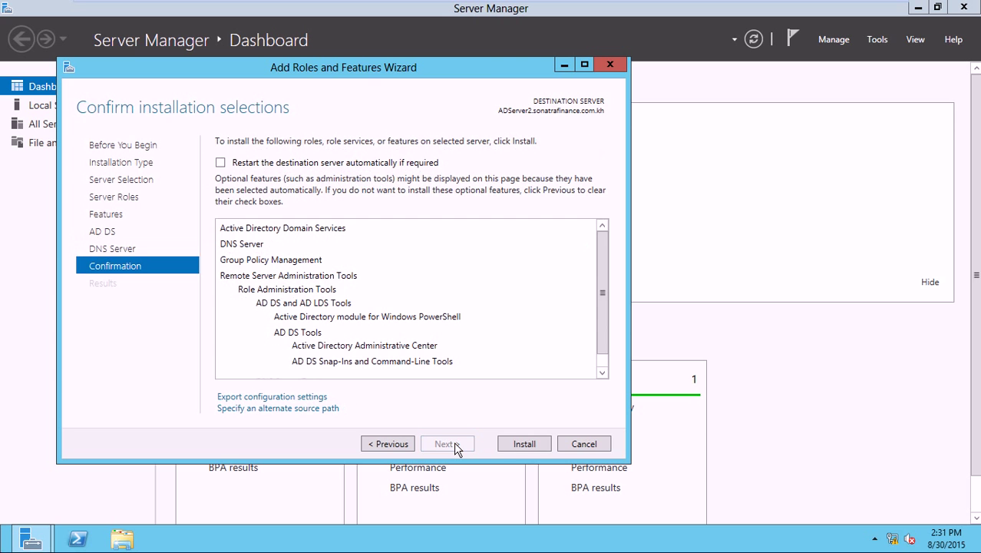
{"action": "left_click", "coordinate": [524, 444]}
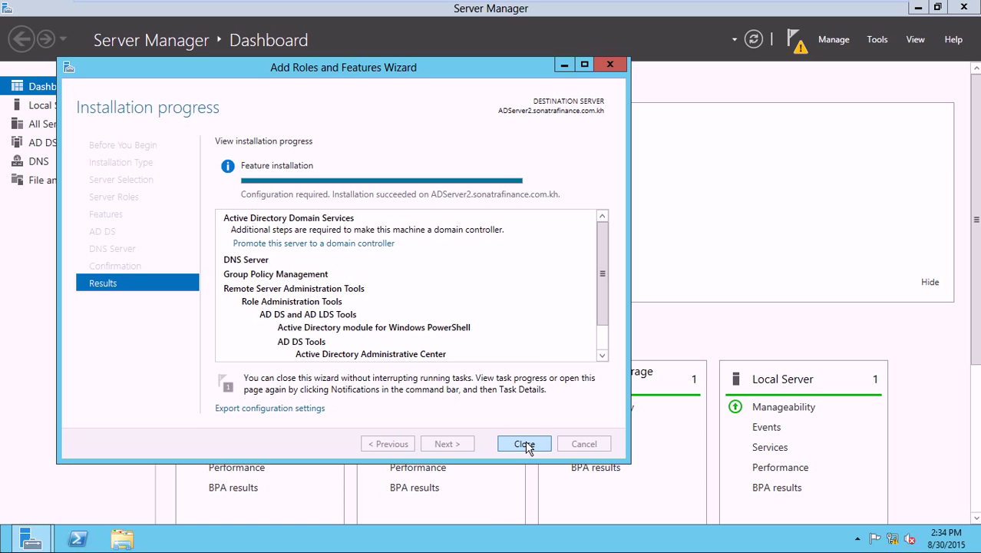
- Close the installation wizard and choose Promote this server to a domain controller from notifications
{"action": "left_click", "coordinate": [525, 444]}
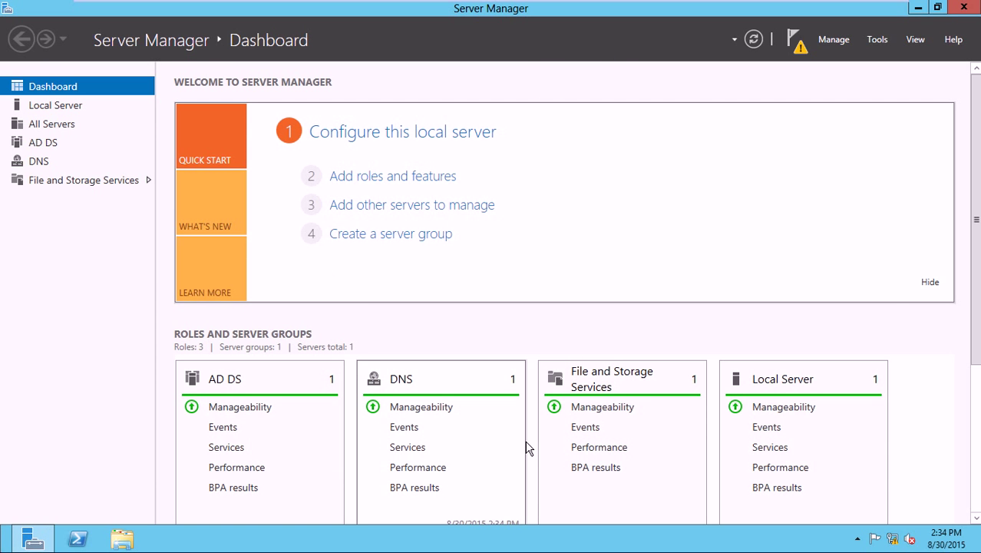
{"action": "left_click", "coordinate": [796, 44]}
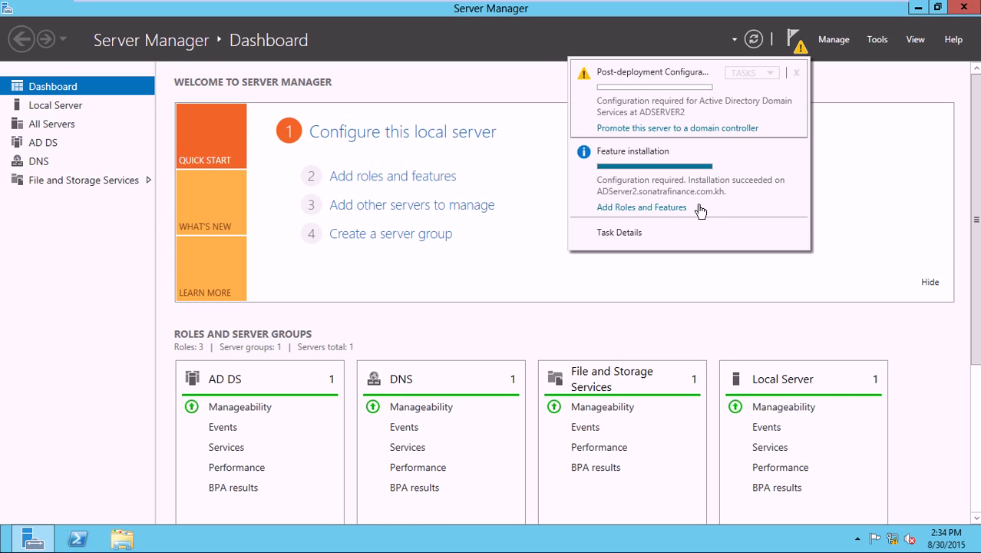
{"action": "left_click", "coordinate": [697, 130]}
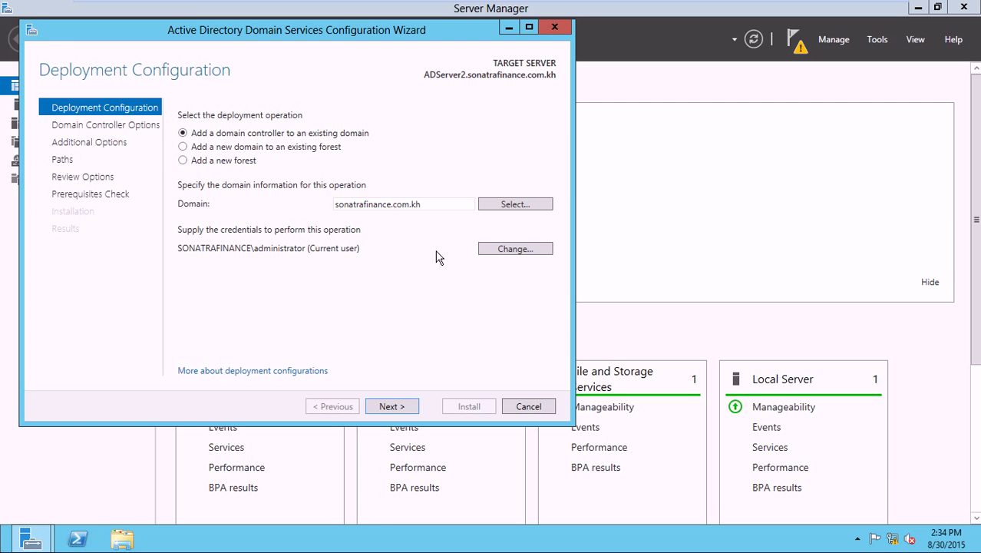
- Keep Default-First-Site-Name as the site and enter and confirm the DSRM password
{"action": "left_click", "coordinate": [393, 406]}
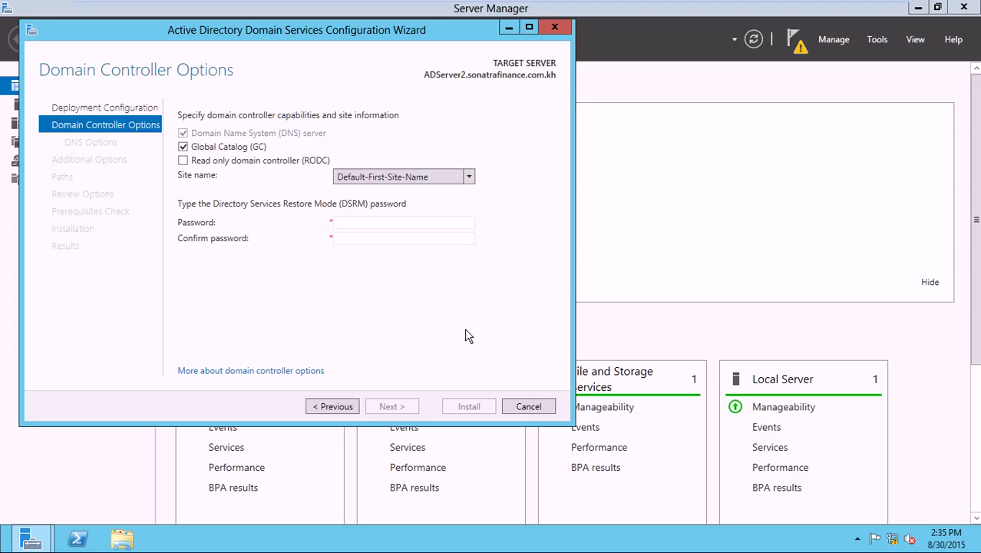
{"action": "left_click", "coordinate": [469, 177]}
{"action": "left_click", "coordinate": [453, 192]}
{"action": "left_click", "coordinate": [438, 223]}
{"action": "type", "text": "Password"}
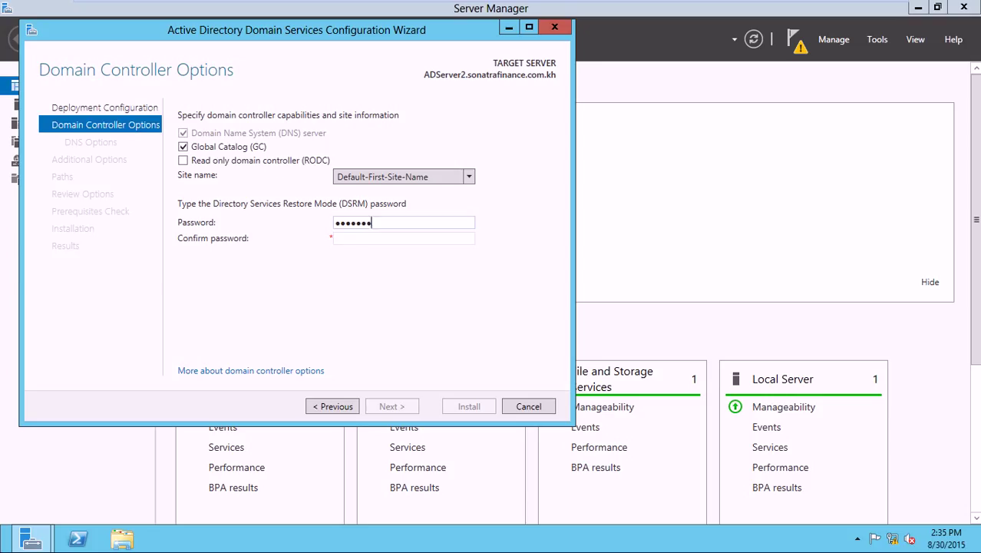
{"action": "left_click", "coordinate": [446, 241]}
{"action": "type", "text": "Password"}
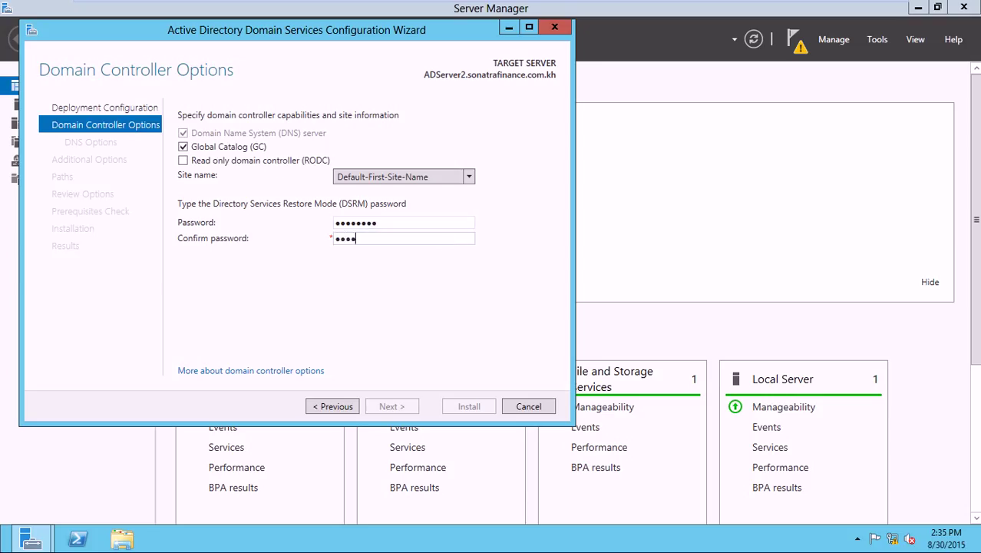
{"action": "left_click", "coordinate": [399, 407]}
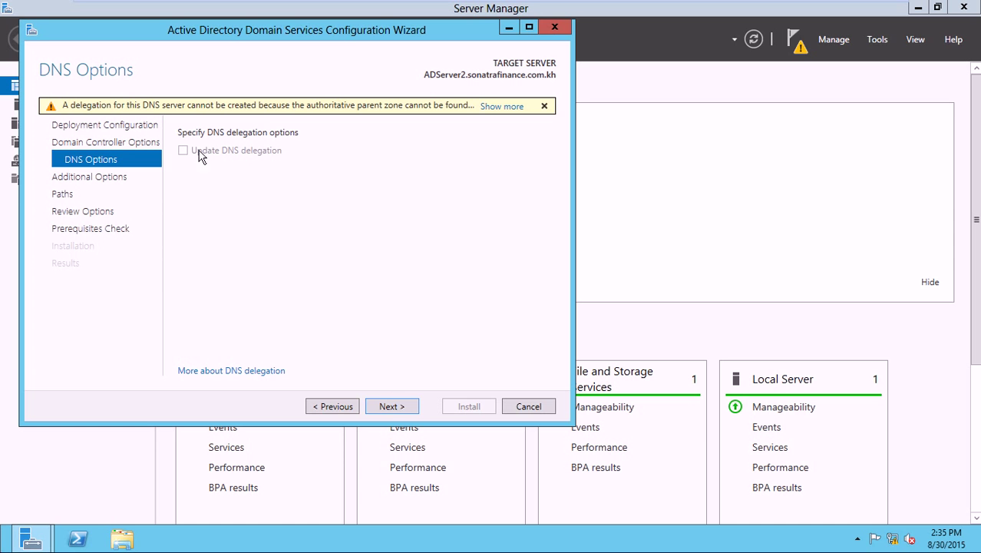
- Replicate from ADServer1.sonatrafinance.com.kh, keep default folder paths, and run the prerequisites check
{"action": "left_click", "coordinate": [399, 409]}
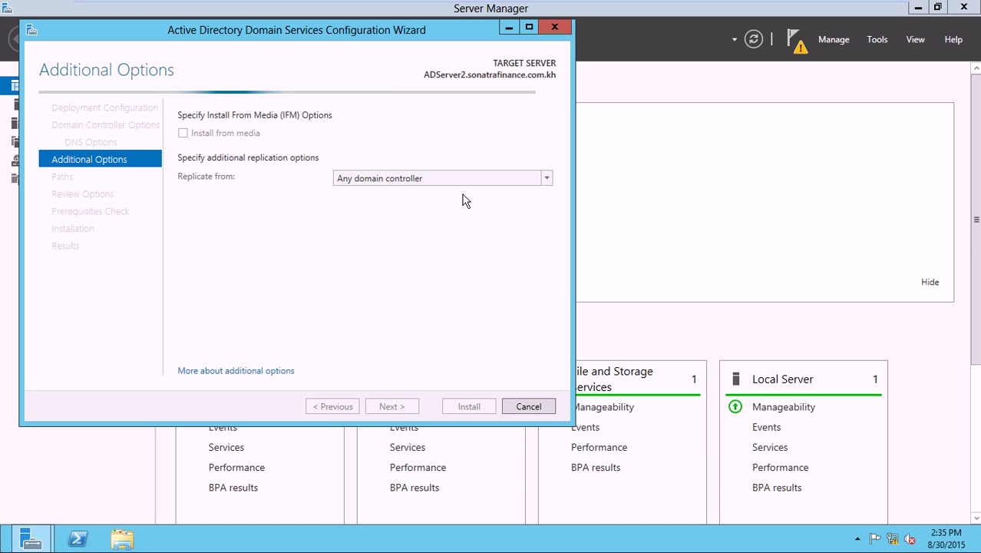
{"action": "left_click", "coordinate": [469, 180]}
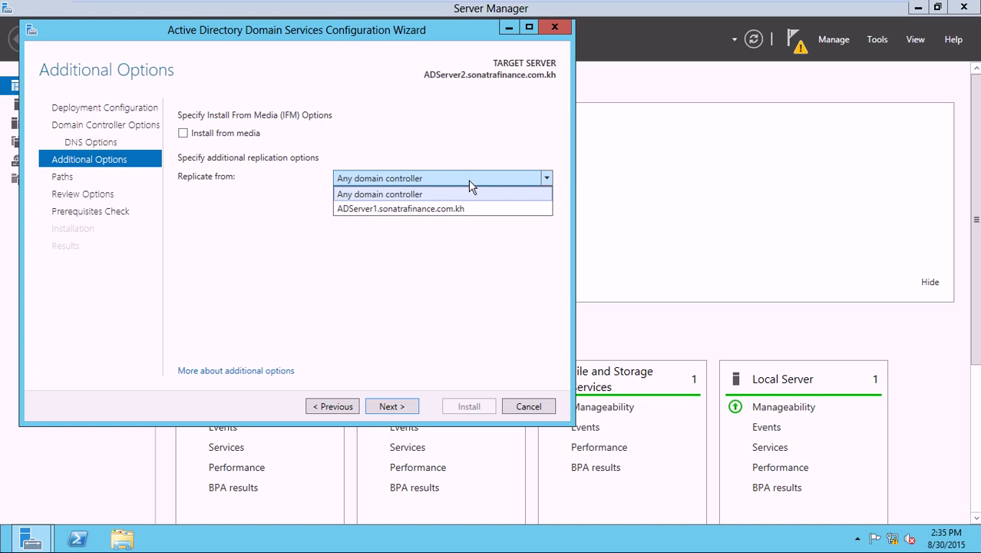
{"action": "left_click", "coordinate": [470, 209]}
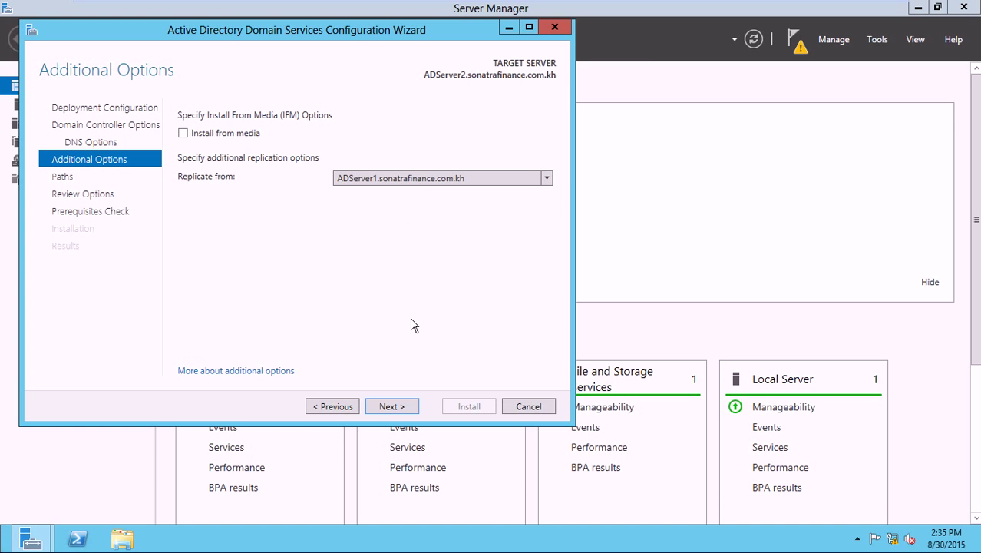
{"action": "left_click", "coordinate": [404, 409]}
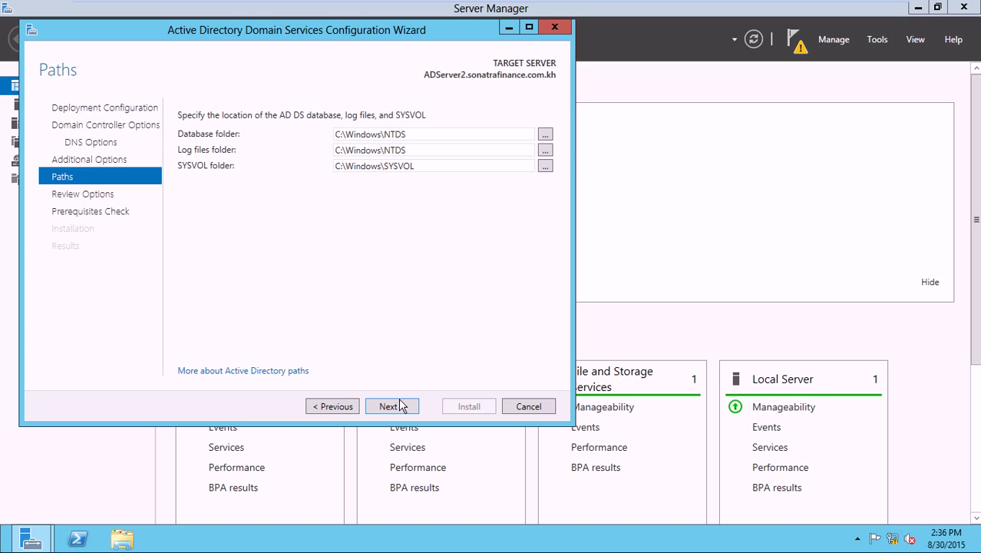
{"action": "left_click", "coordinate": [399, 409]}
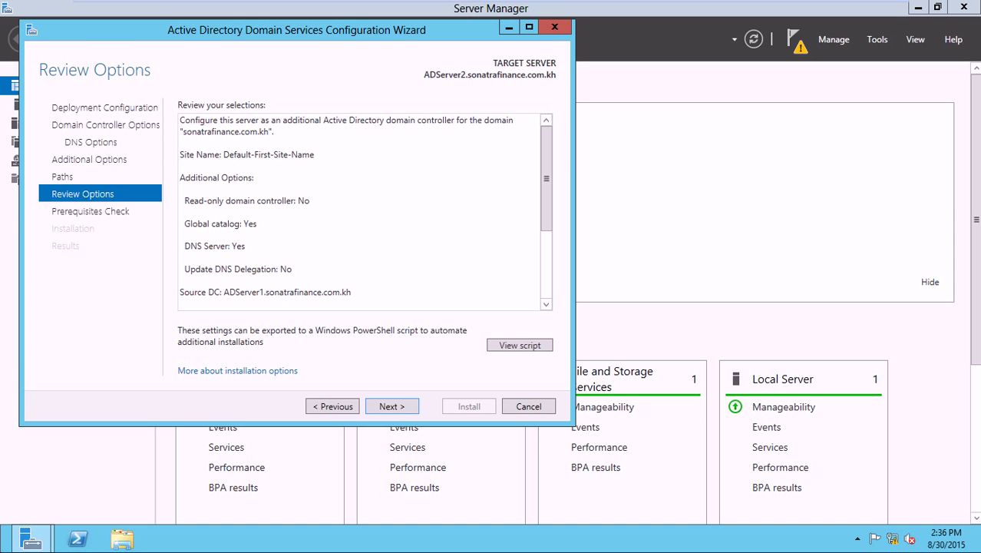
{"action": "left_click", "coordinate": [397, 409]}
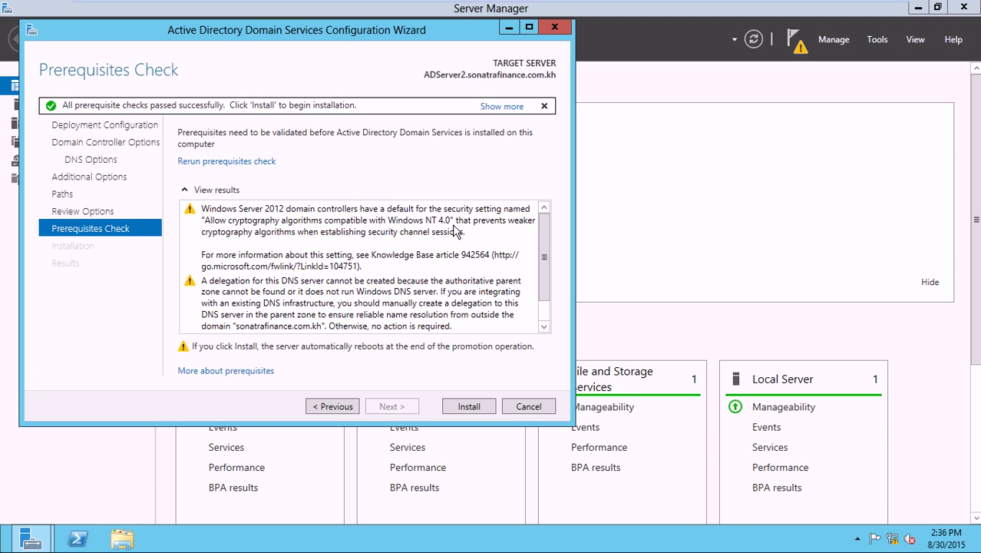
- Start the domain controller installation from the Prerequisites Check page
{"action": "left_click", "coordinate": [479, 408]}
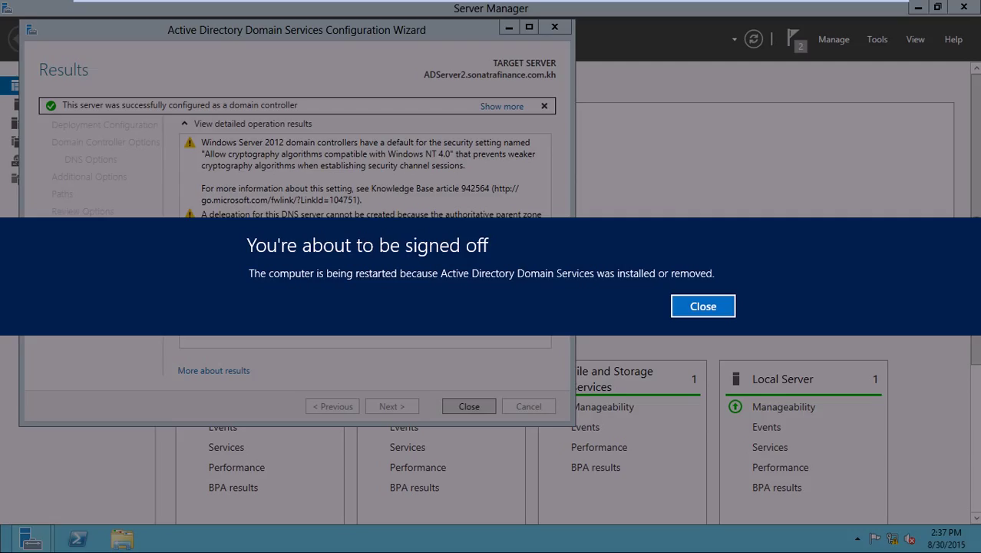
- Dismiss the sign-off notice and close the AD DS wizard so ADServer2 reboots
{"action": "left_click", "coordinate": [698, 307]}
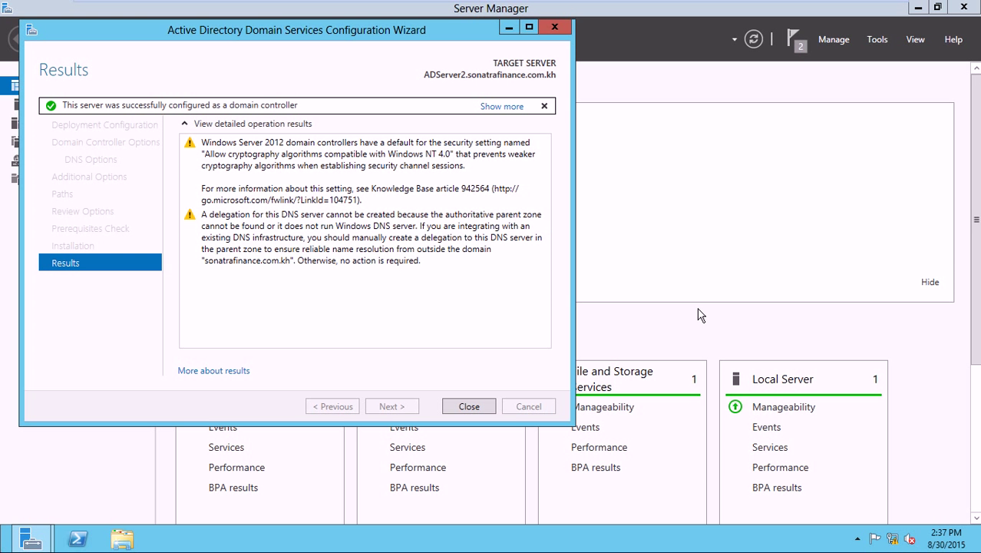
{"action": "left_click", "coordinate": [472, 402]}
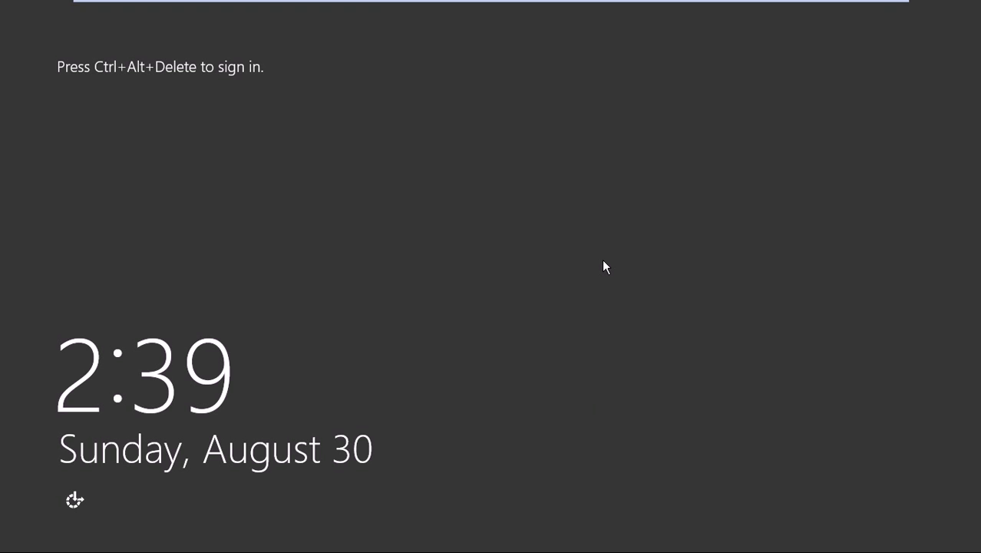
- Sign in as the domain administrator with the account password and show the Start screen
{"action": "key", "text": "ctrl+alt+Delete"}
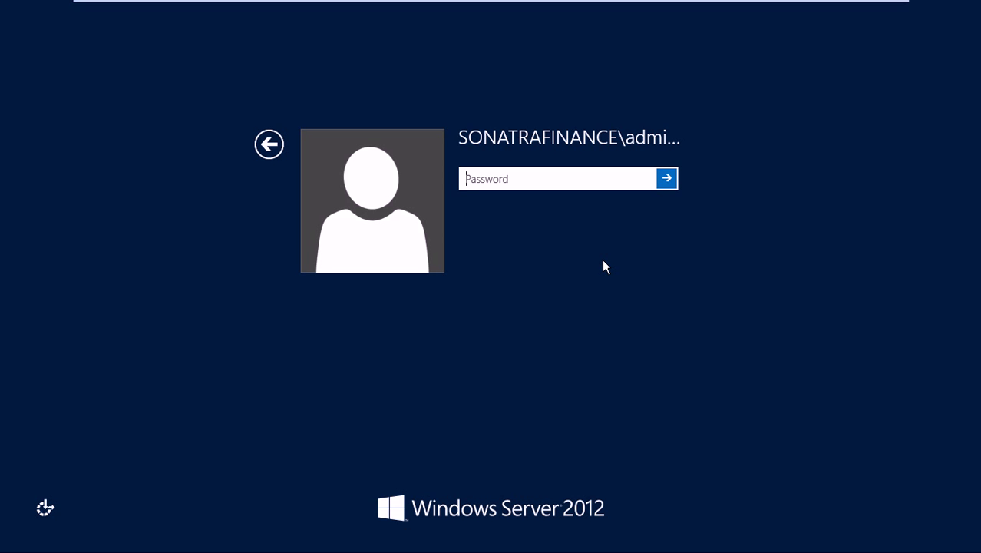
{"action": "type", "text": "********"}
{"action": "key", "text": "Return"}
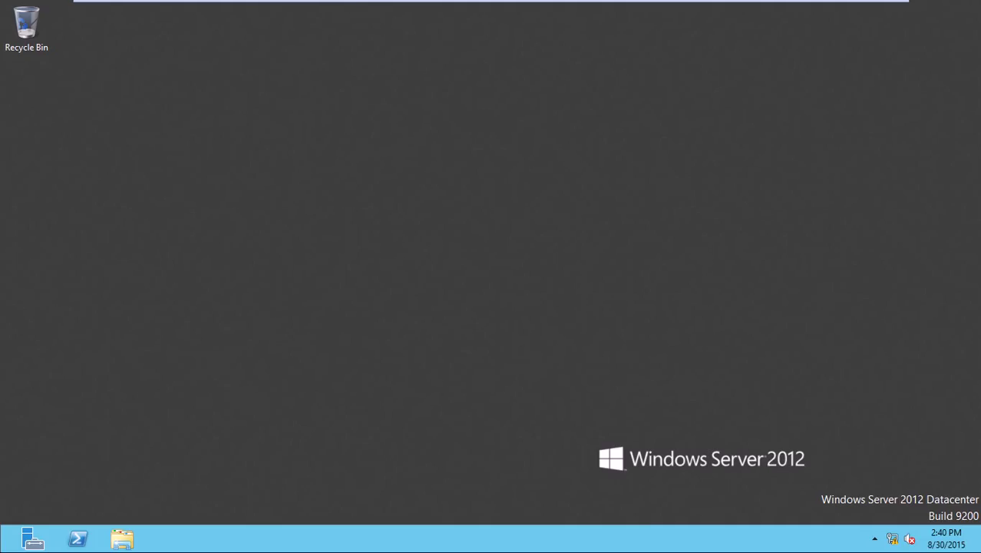
{"action": "key", "text": "super"}
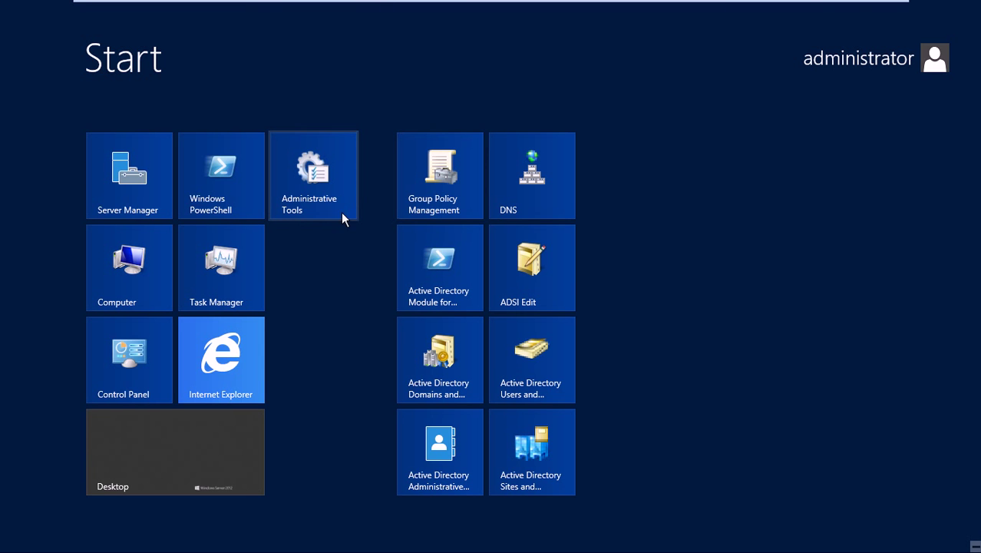
- Inspect ADSERVER2's sonatrafinance.com.kh forward and 1.17.172.in-addr.arpa reverse zones in DNS Manager, then close it
{"action": "left_click", "coordinate": [538, 190]}
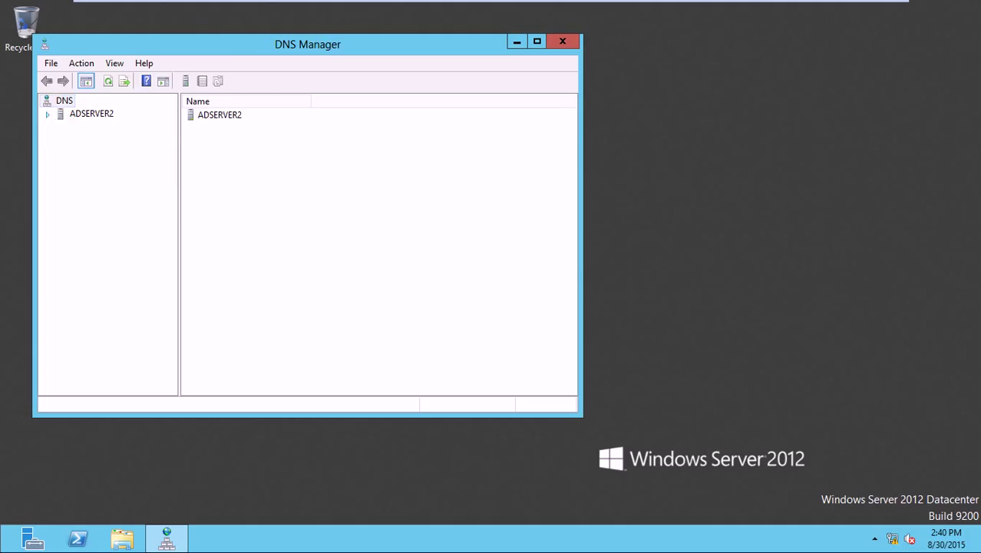
{"action": "left_click", "coordinate": [48, 114]}
{"action": "left_click", "coordinate": [79, 155]}
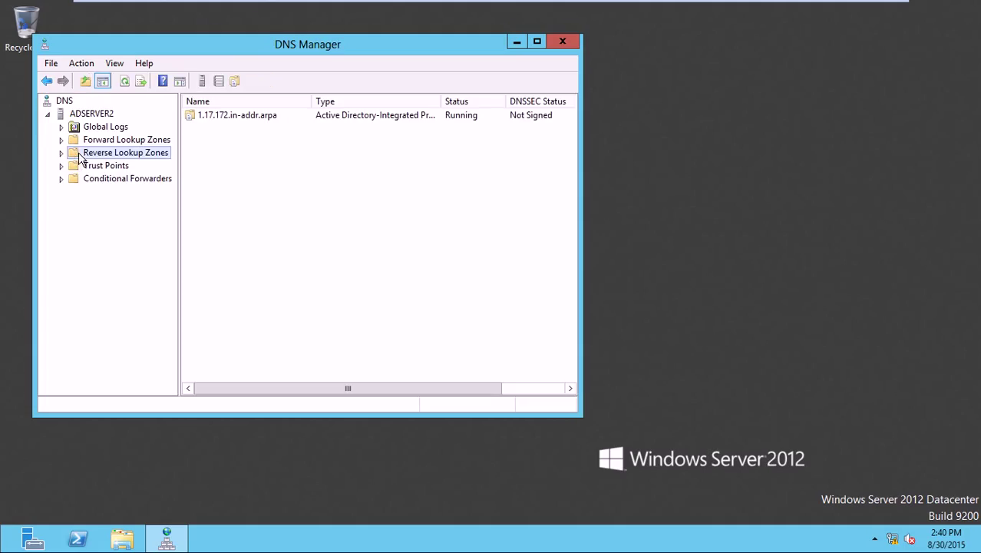
{"action": "left_click", "coordinate": [62, 153]}
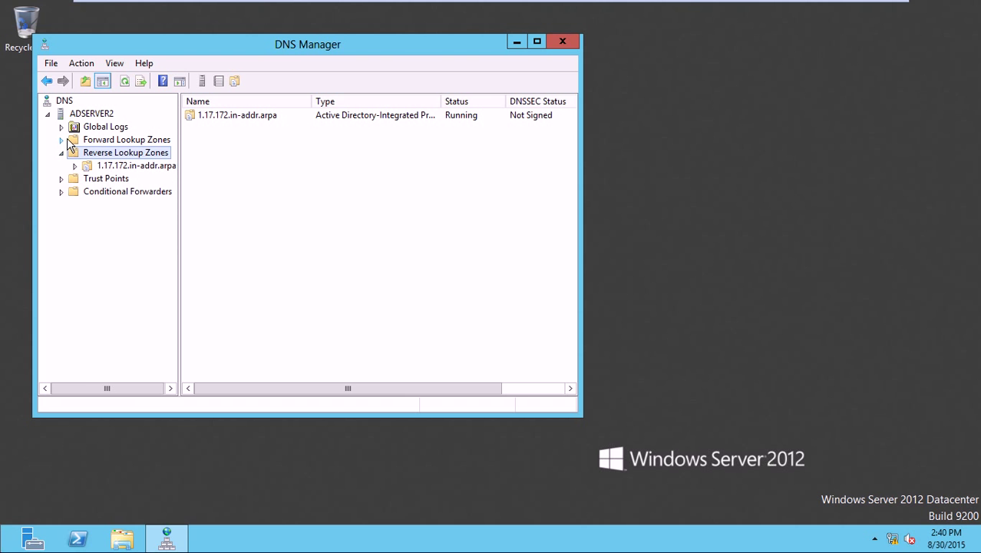
{"action": "left_click", "coordinate": [62, 141]}
{"action": "left_click", "coordinate": [62, 141]}
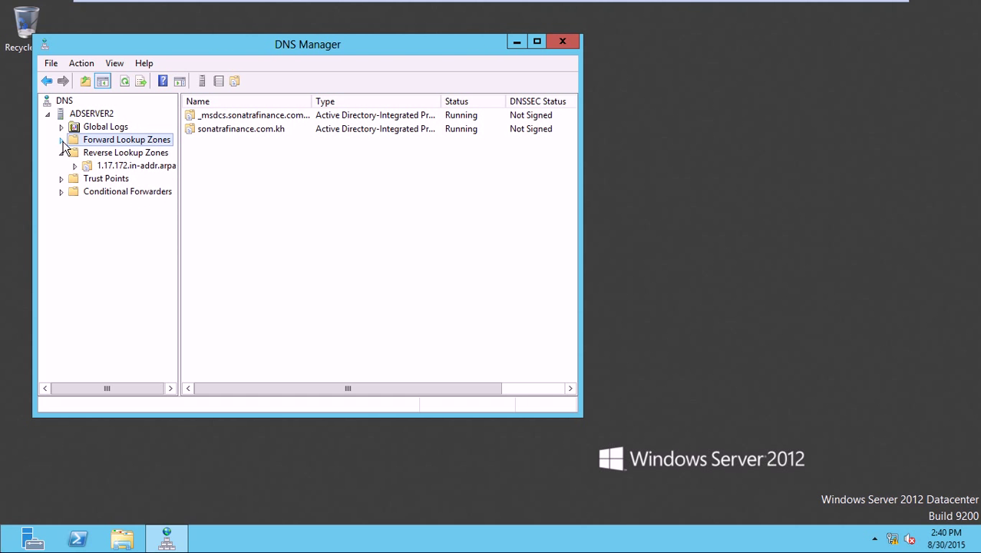
{"action": "left_click", "coordinate": [62, 153]}
{"action": "left_click", "coordinate": [98, 154]}
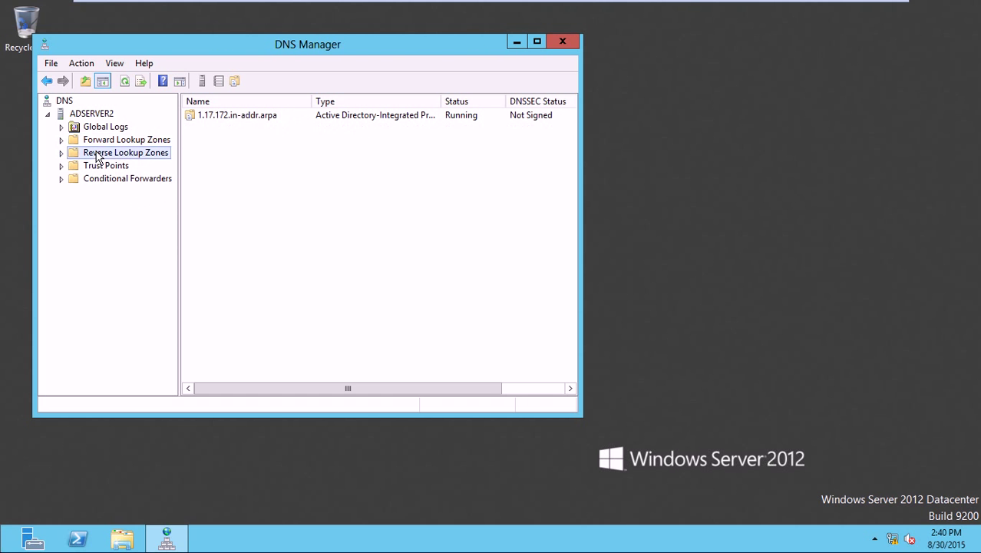
{"action": "left_click", "coordinate": [562, 42]}
{"action": "right_click", "coordinate": [456, 93]}
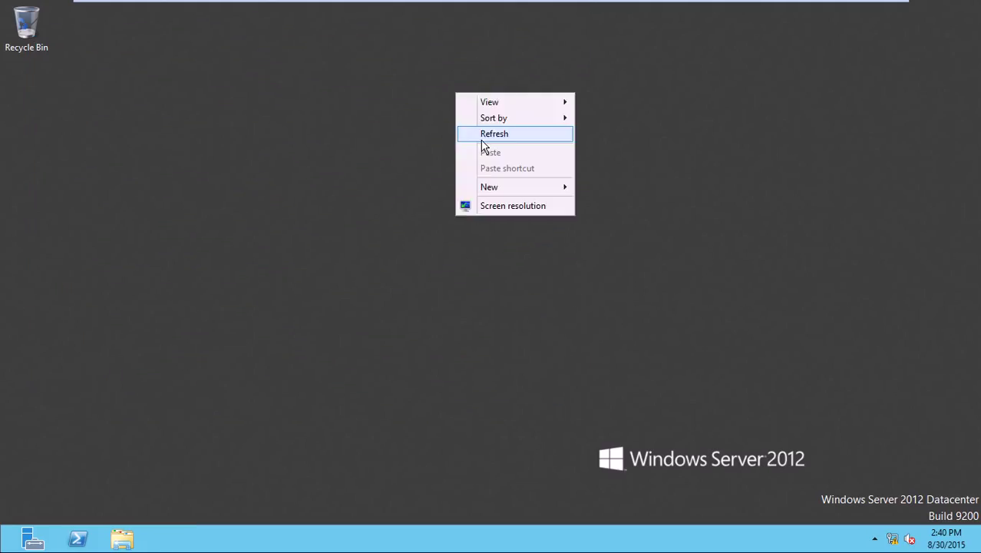
- Refresh the desktop and launch Active Directory Users and Computers from the Start screen
{"action": "left_click", "coordinate": [481, 137]}
{"action": "key", "text": "super"}
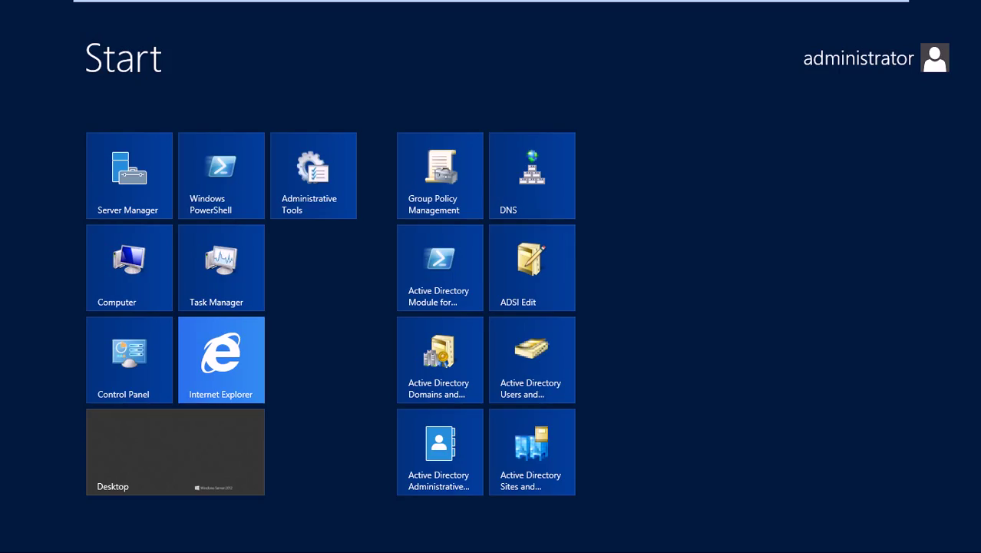
{"action": "left_click", "coordinate": [538, 365]}
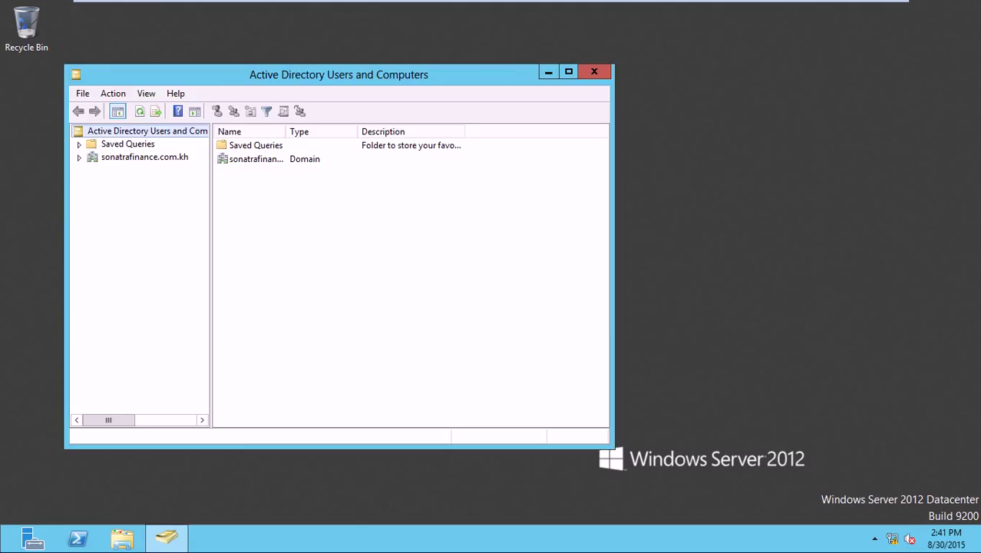
- Maximize ADUC and expand sonatrafinance.com.kh to list Builtin, Computers, Domain Controllers and Users
{"action": "left_click", "coordinate": [569, 73]}
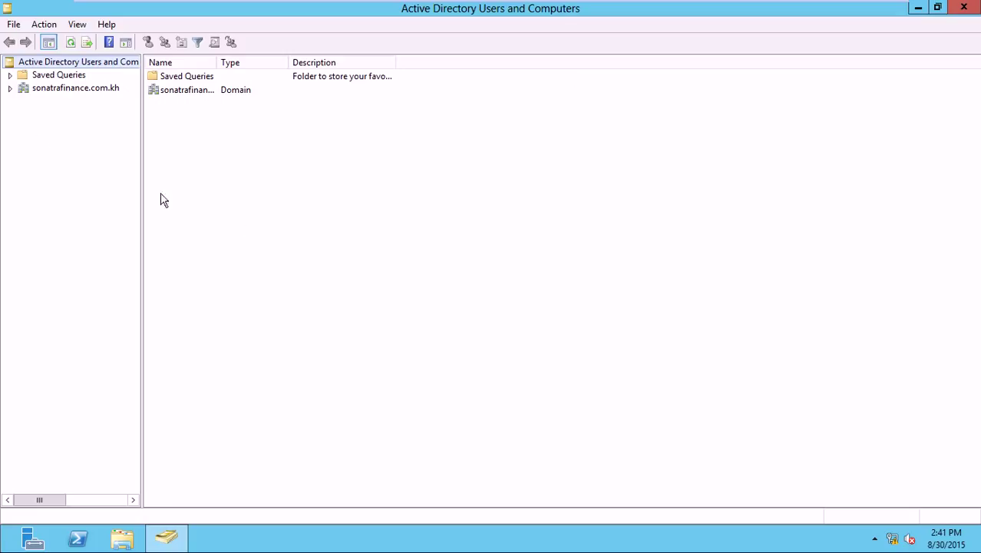
{"action": "left_click", "coordinate": [10, 88]}
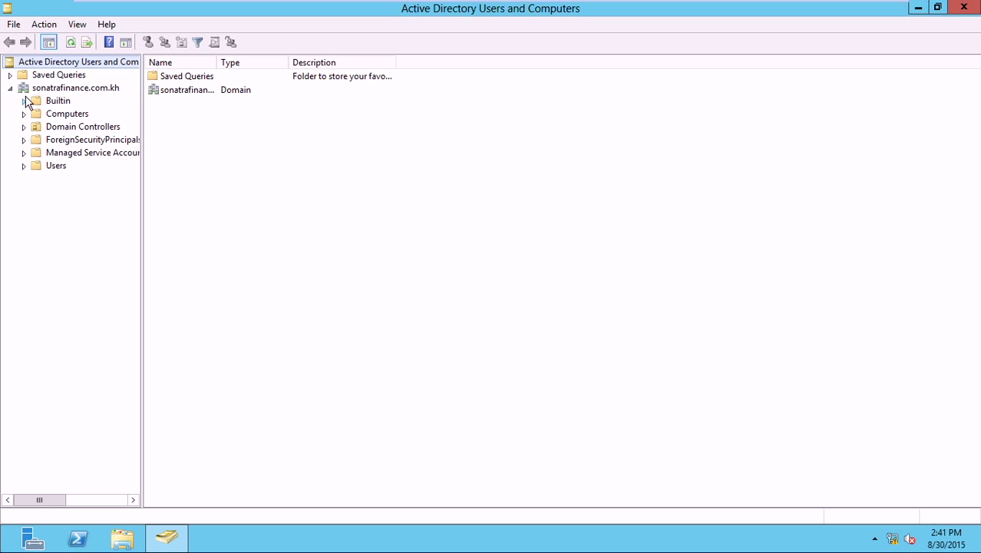
{"action": "left_click", "coordinate": [11, 88]}
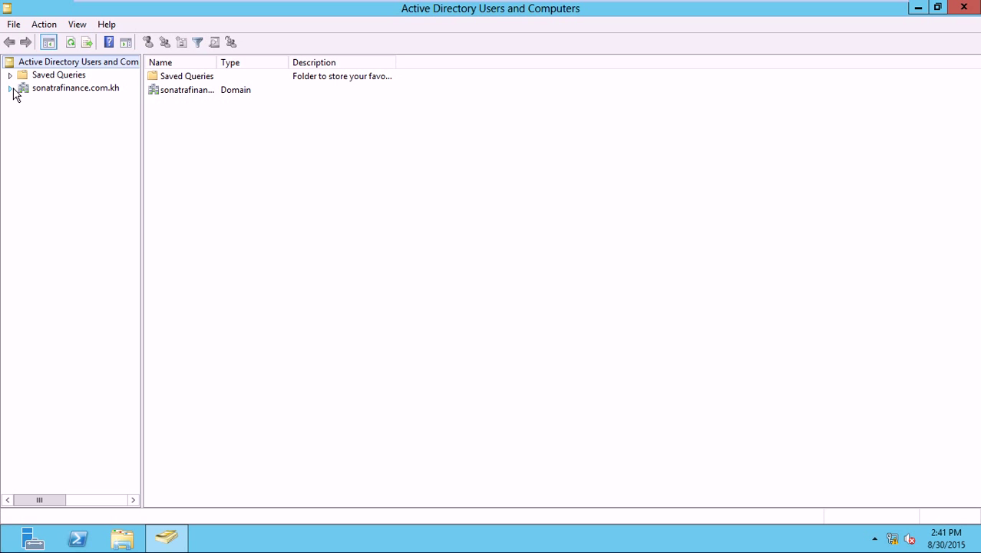
{"action": "right_click", "coordinate": [65, 61]}
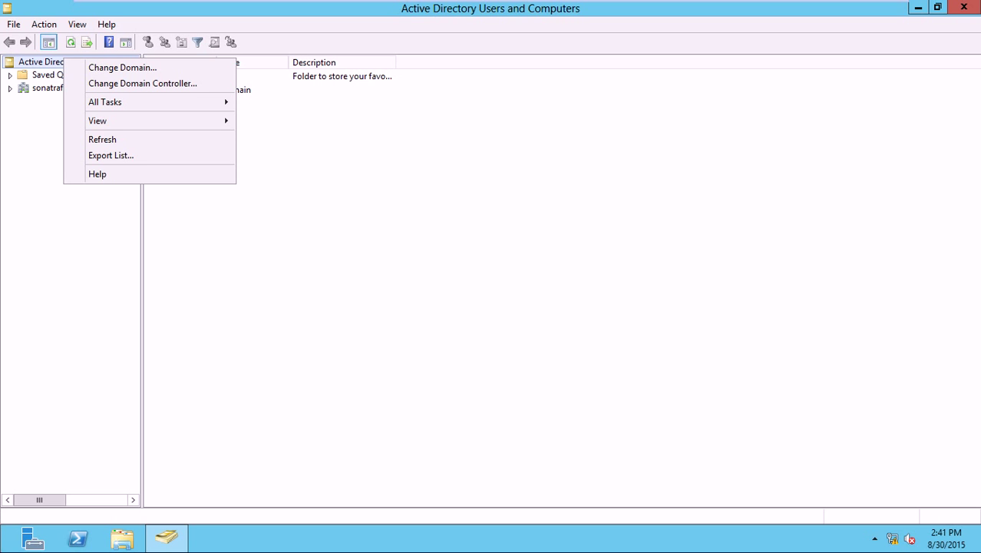
{"action": "left_click", "coordinate": [13, 87]}
{"action": "left_click", "coordinate": [27, 89]}
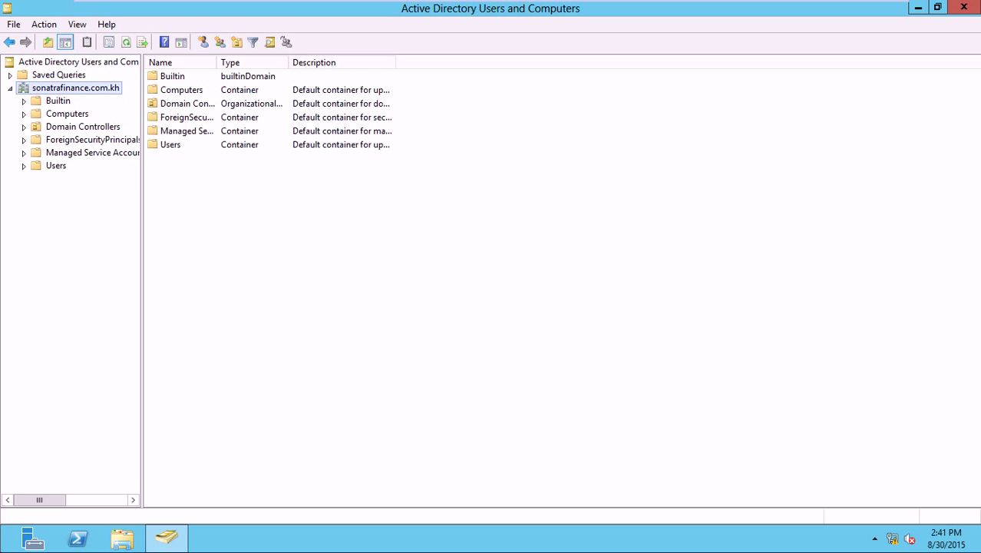
- Check the domain's Operations Masters RID and PDC tabs, both held by ADServer1, then close
{"action": "right_click", "coordinate": [29, 84]}
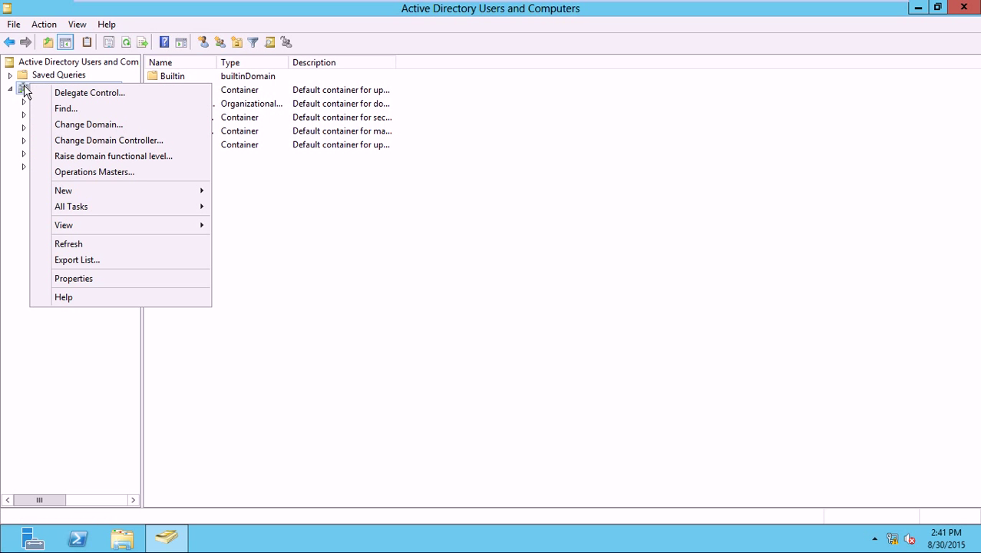
{"action": "left_click", "coordinate": [87, 177]}
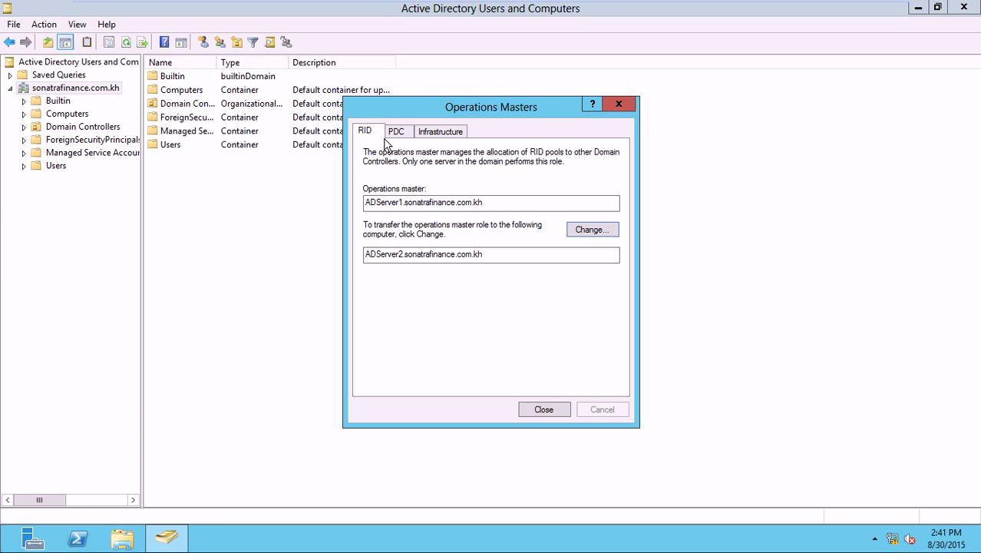
{"action": "left_click", "coordinate": [400, 204]}
{"action": "left_click", "coordinate": [421, 254]}
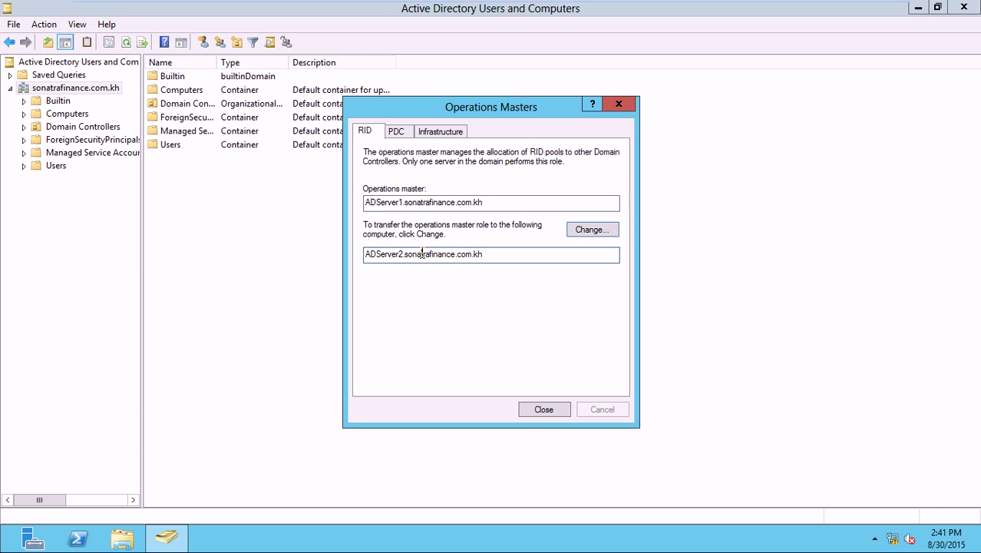
{"action": "left_click", "coordinate": [396, 132]}
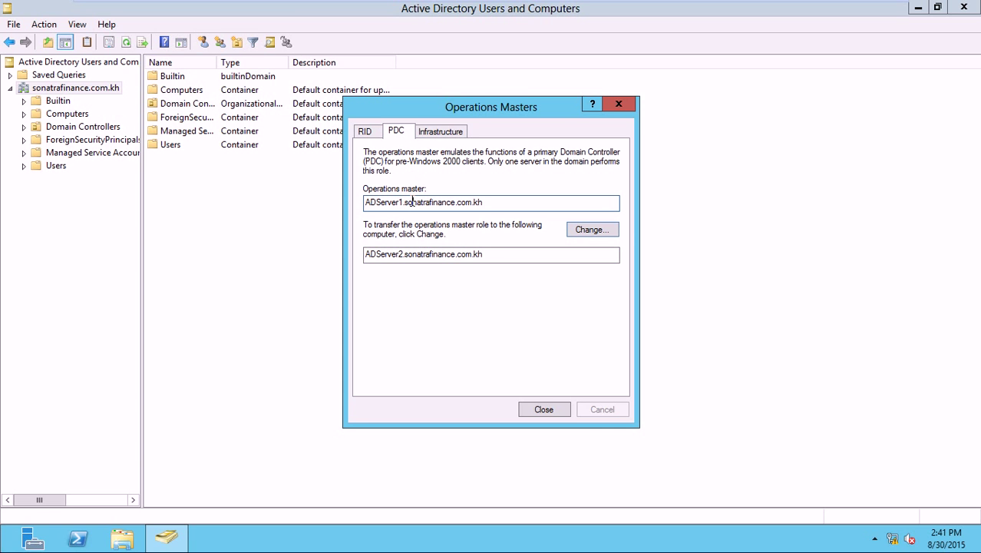
{"action": "left_click", "coordinate": [407, 254]}
{"action": "left_click", "coordinate": [542, 410]}
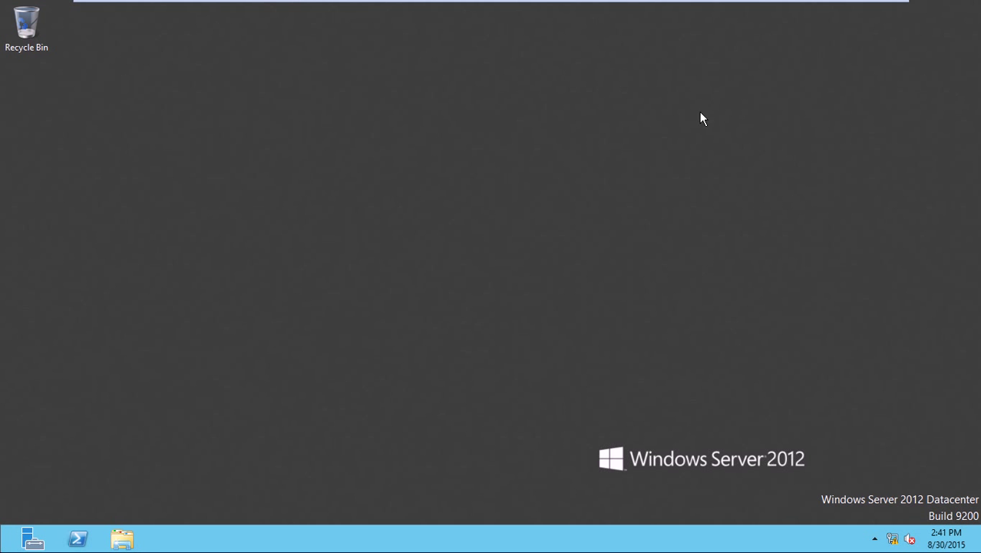
- Refresh the ADServer2 desktop and switch to the ADServer1 virtual machine
{"action": "right_click", "coordinate": [562, 123]}
{"action": "left_click", "coordinate": [582, 159]}
{"action": "mouse_move", "coordinate": [371, 3]}
{"action": "left_click", "coordinate": [187, 9]}
- Launch Active Directory Users and Computers with dsa.msc and select sonatrafinance.com.kh
{"action": "key", "text": "super+r"}
{"action": "type", "text": "dsa.ms"}
{"action": "key", "text": "BackSpace"}
{"action": "key", "text": "BackSpace"}
{"action": "type", "text": "msc"}
{"action": "key", "text": "Return"}
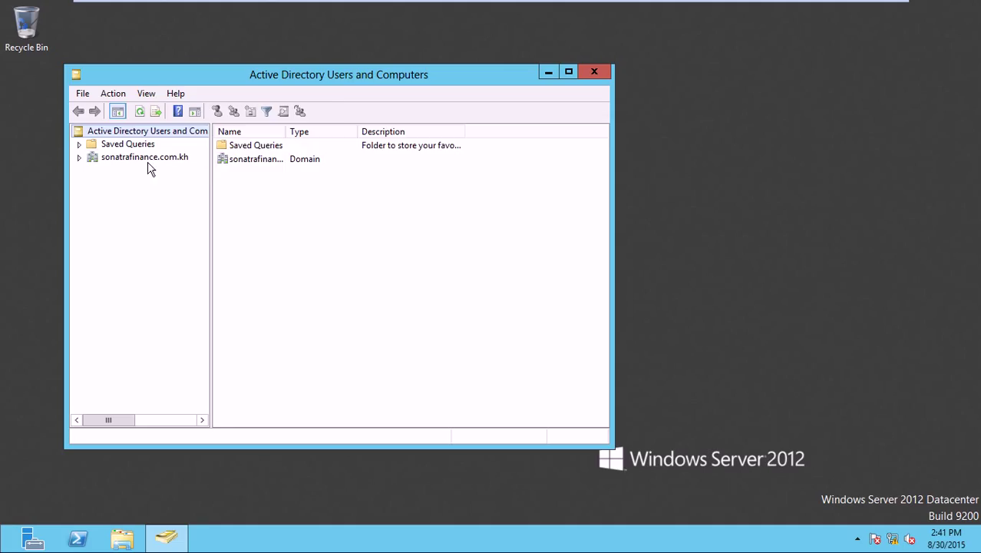
{"action": "left_click", "coordinate": [146, 158]}
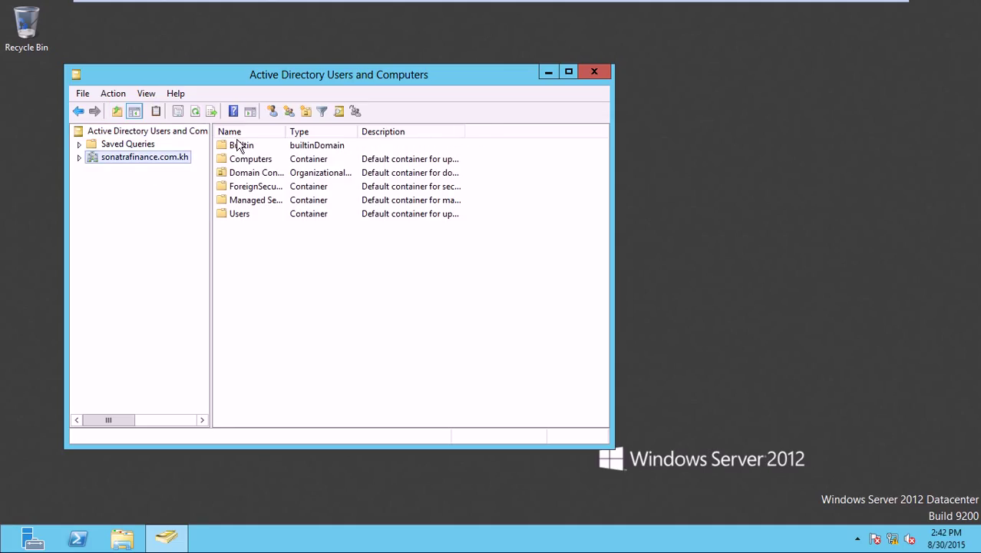
{"action": "left_click", "coordinate": [305, 111]}
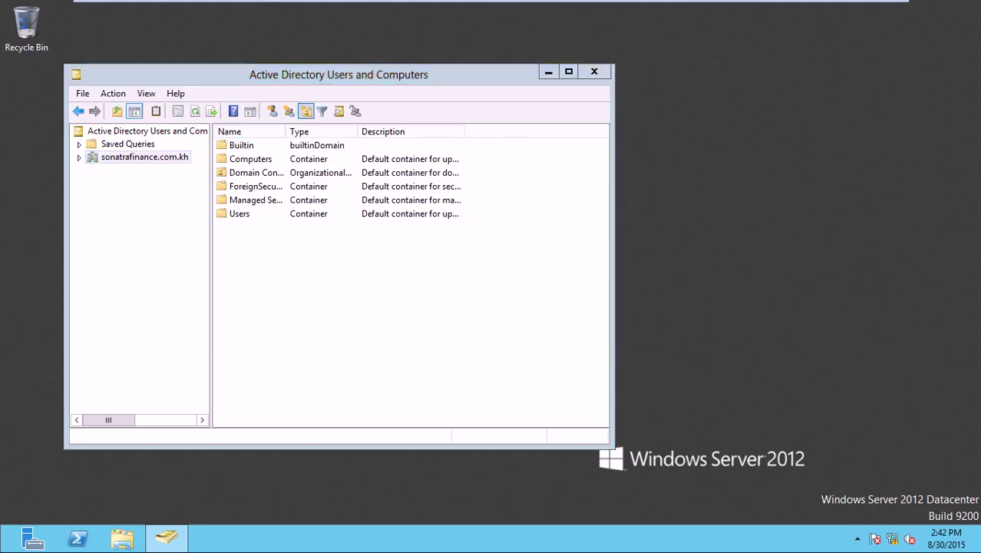
- Create an OU named Sonatrafinance.com.kh with accidental-deletion protection turned off
{"action": "left_click", "coordinate": [212, 196]}
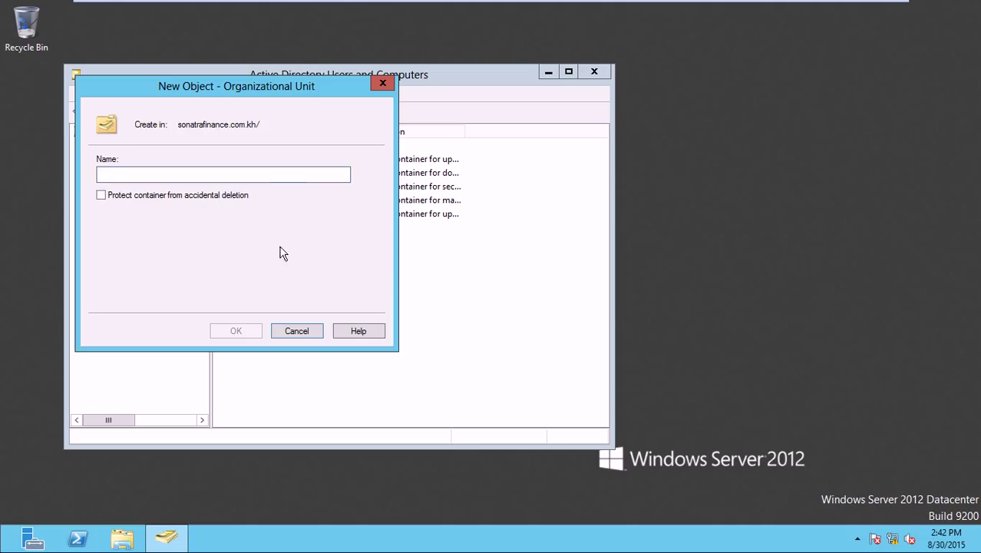
{"action": "left_click", "coordinate": [313, 174]}
{"action": "type", "text": "Sonatar"}
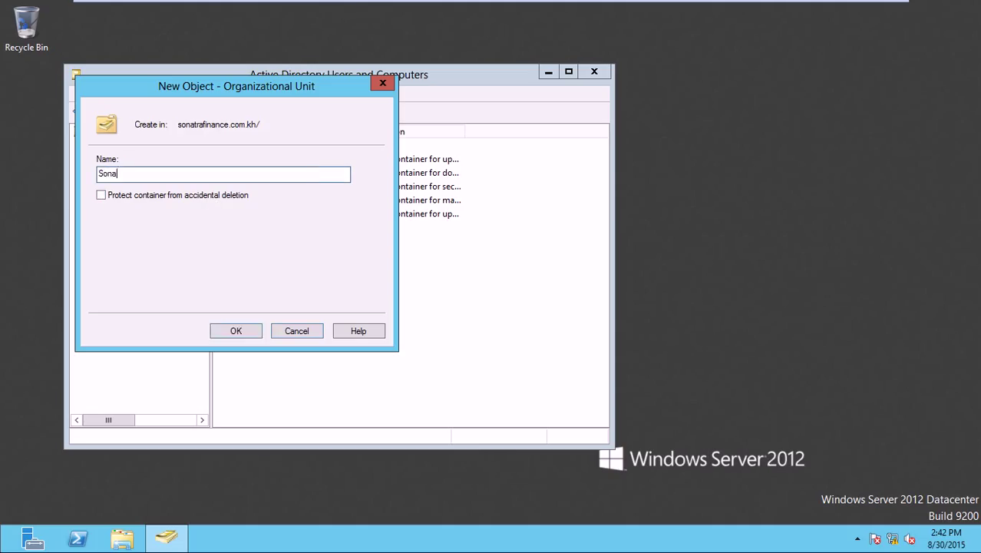
{"action": "key", "text": "BackSpace"}
{"action": "key", "text": "BackSpace"}
{"action": "type", "text": "rafinance.c"}
{"action": "key", "text": "BackSpace"}
{"action": "key", "text": "BackSpace"}
{"action": "type", "text": ".com.kh"}
{"action": "left_click", "coordinate": [252, 331]}
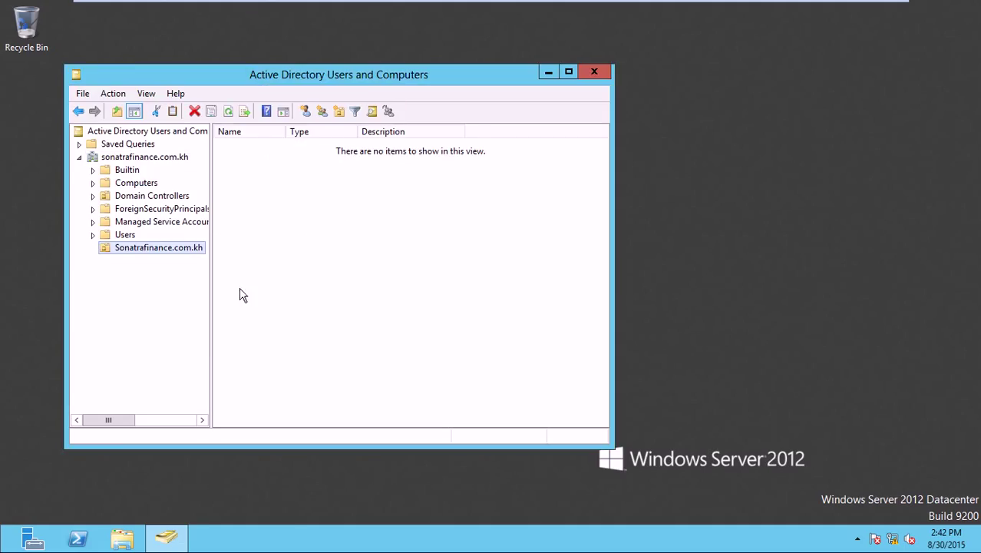
- Start a new user with first name A1 and logon name A1
{"action": "left_click", "coordinate": [305, 112]}
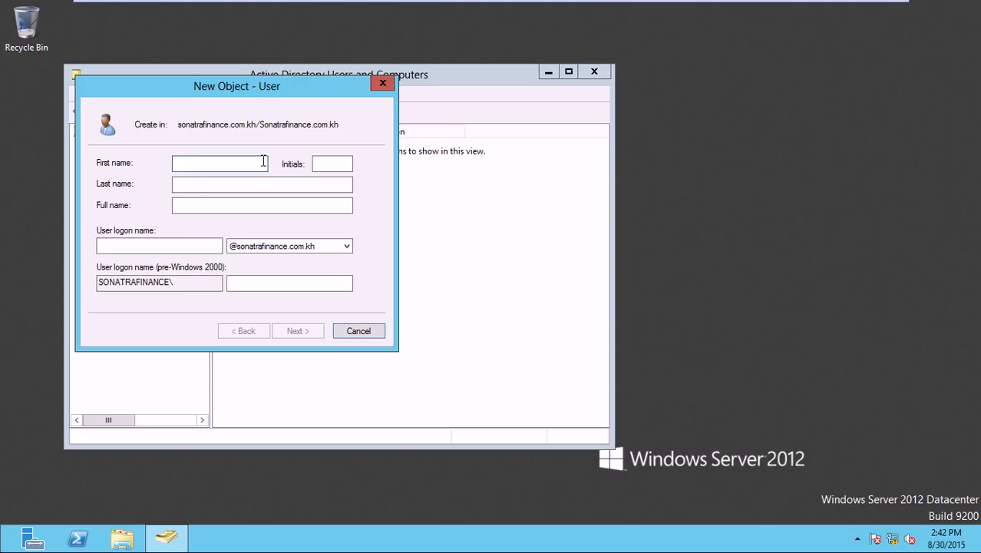
{"action": "type", "text": "A1"}
{"action": "left_click", "coordinate": [178, 246]}
{"action": "type", "text": "A1"}
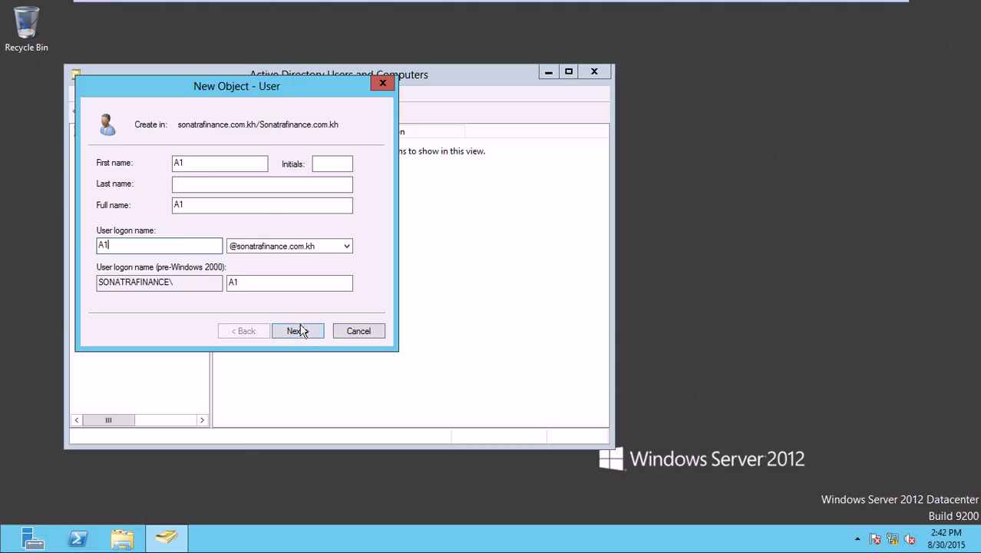
{"action": "left_click", "coordinate": [297, 331]}
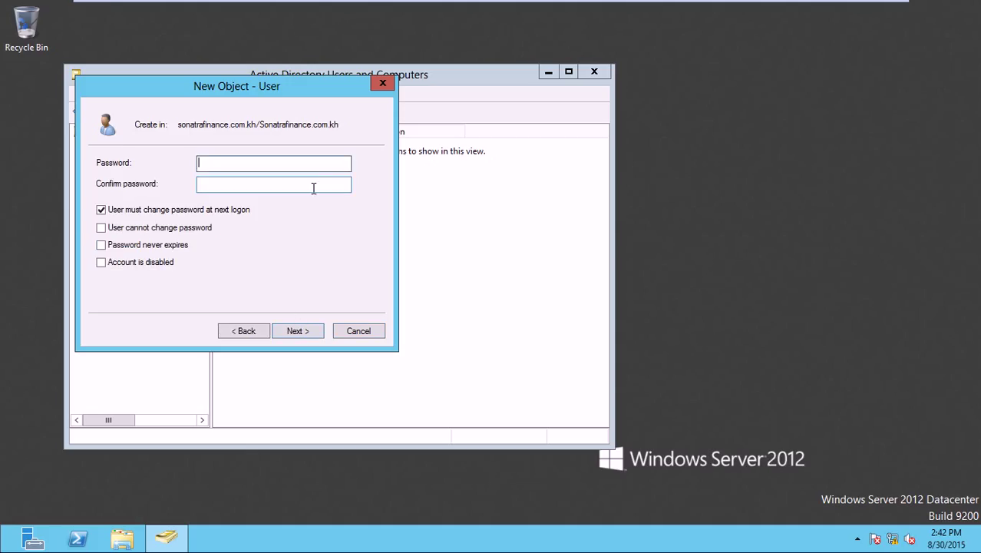
- Enter and confirm the user's password, untick change-at-next-logon, tick cannot-change-password, and finish
{"action": "type", "text": "Pa$$w0rd"}
{"action": "left_click", "coordinate": [300, 186]}
{"action": "type", "text": "Pa$$w0rd"}
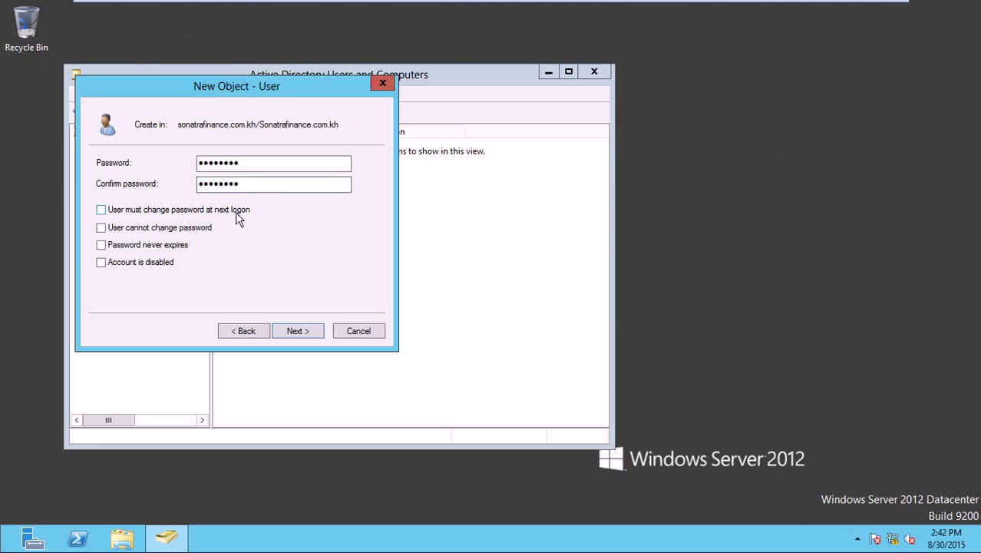
{"action": "left_click", "coordinate": [168, 263]}
{"action": "left_click", "coordinate": [186, 230]}
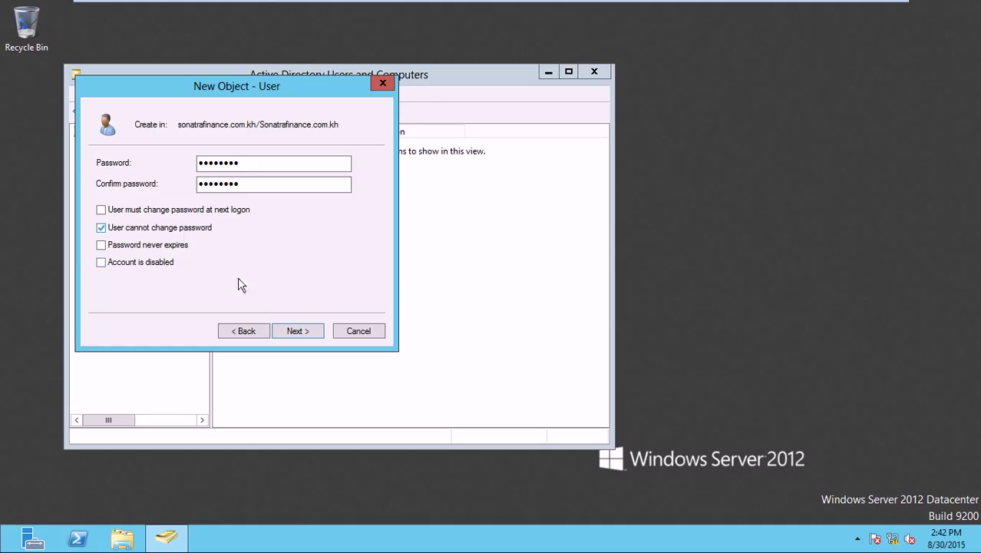
{"action": "left_click", "coordinate": [287, 327]}
{"action": "left_click", "coordinate": [288, 329]}
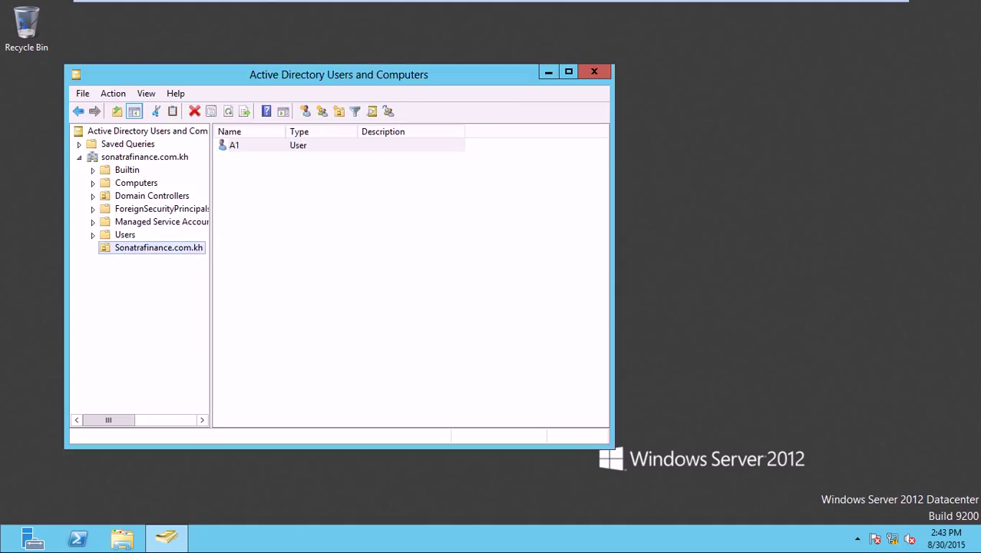
{"action": "right_click", "coordinate": [319, 251]}
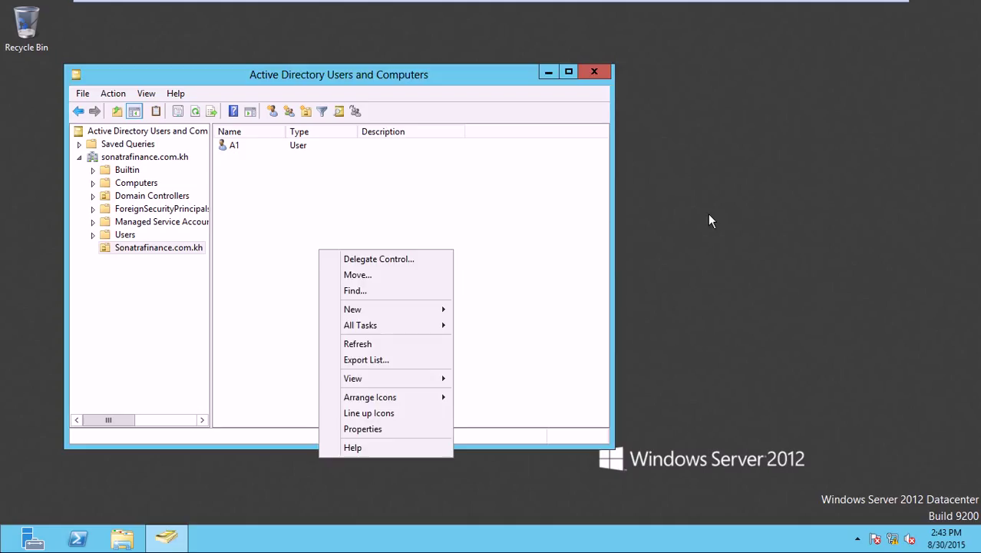
{"action": "left_click", "coordinate": [710, 220]}
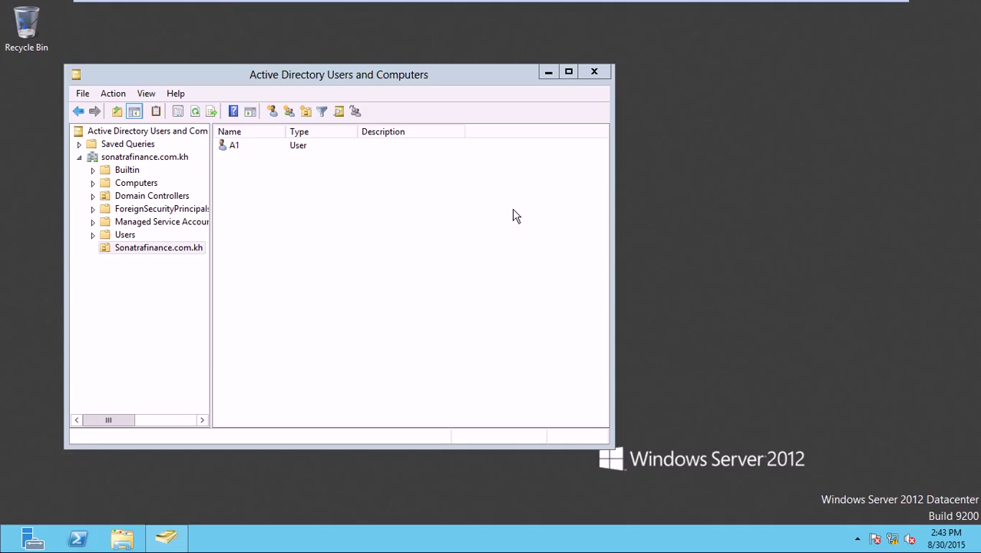
- Switch to ADServer2 and launch Active Directory Users and Computers via dsa.msc
{"action": "mouse_move", "coordinate": [222, 5]}
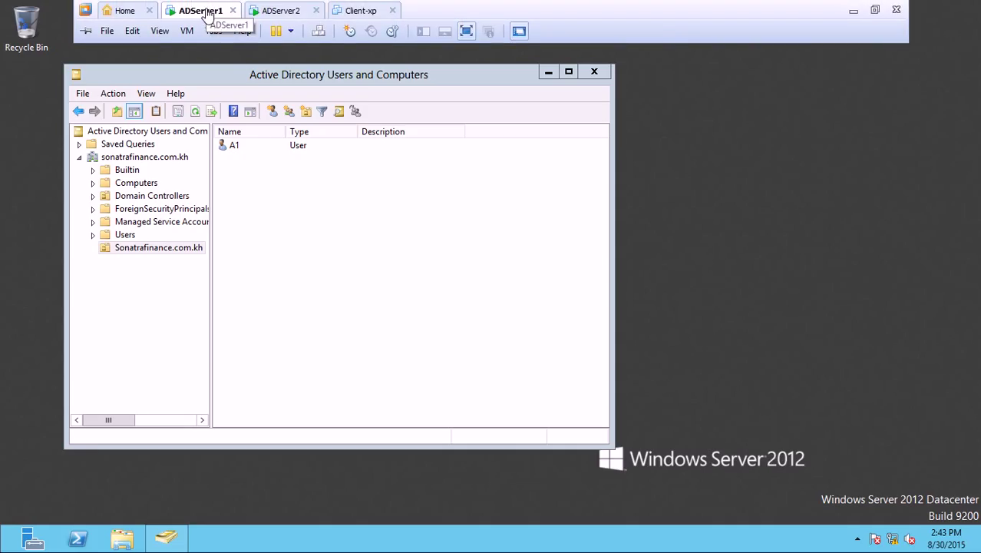
{"action": "left_click", "coordinate": [280, 10]}
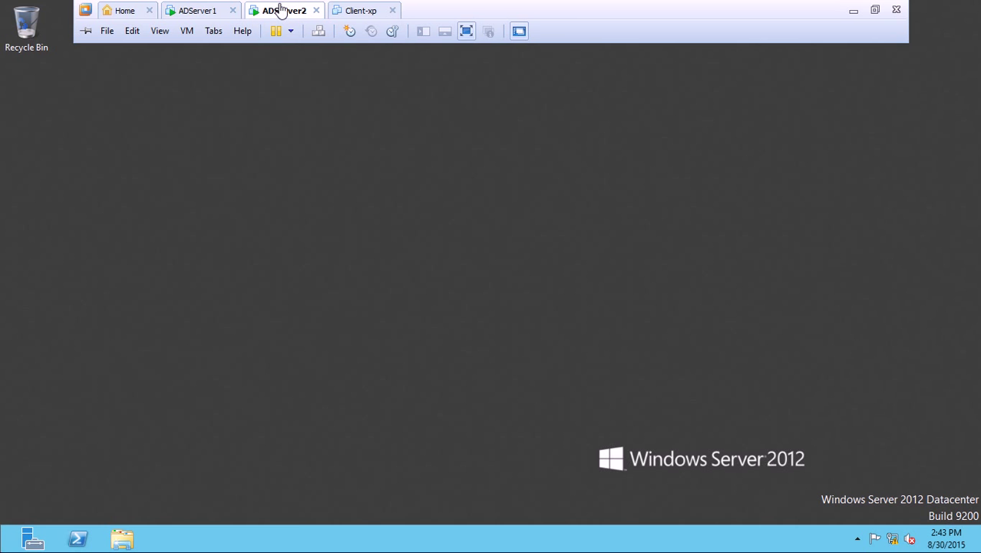
{"action": "key", "text": "super+r"}
{"action": "type", "text": "dsa.msc"}
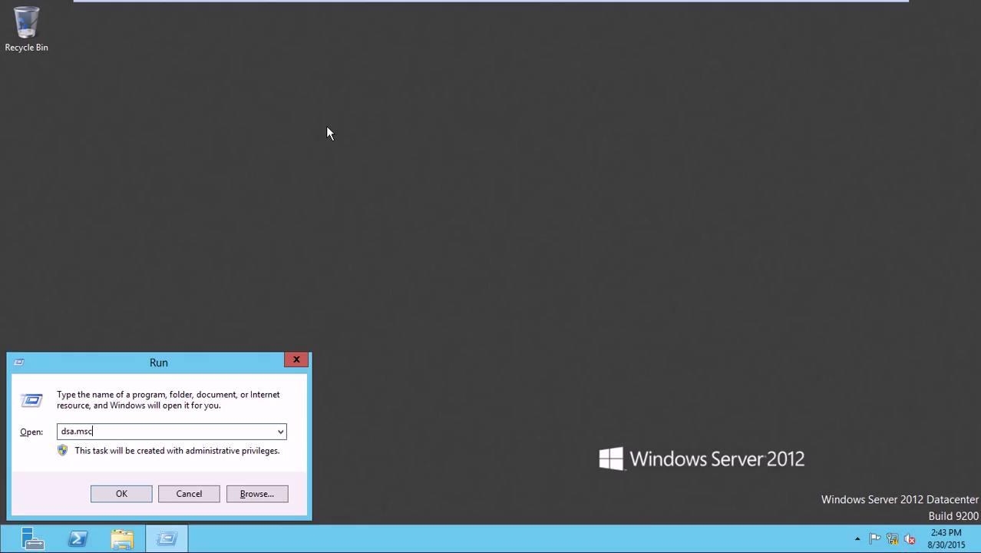
{"action": "key", "text": "Return"}
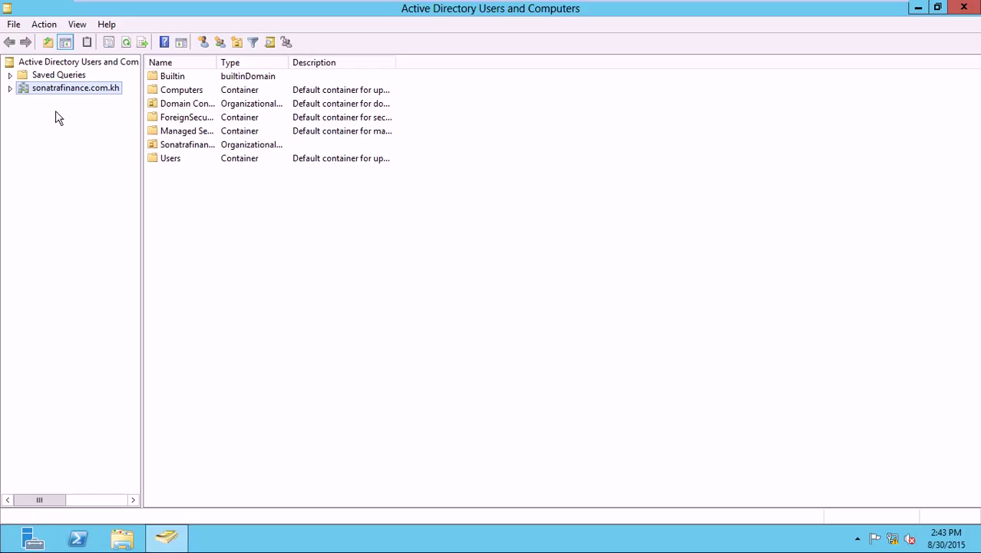
- Expand sonatrafinance.com.kh and open the Sonatrafinance.com.kh OU to verify user A1 is present
{"action": "left_click", "coordinate": [10, 88]}
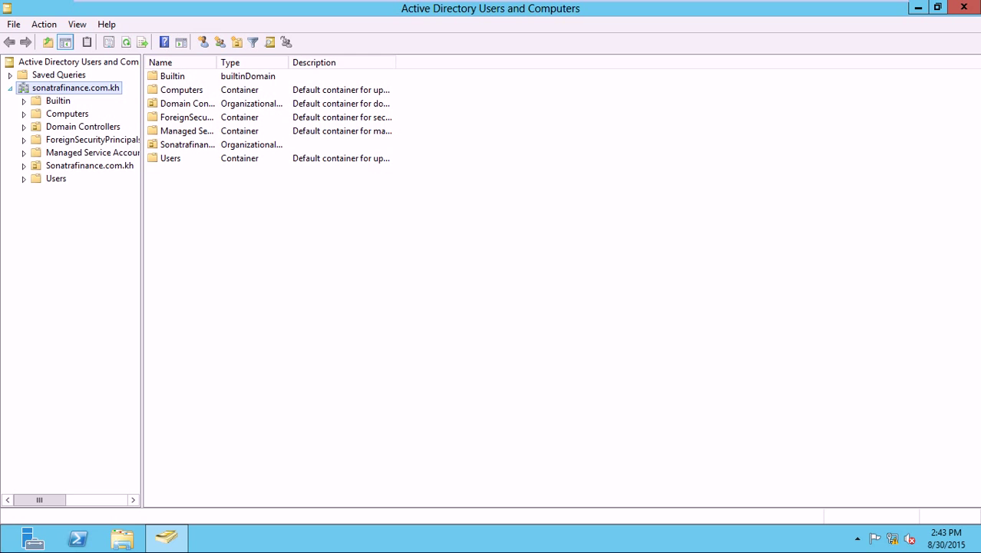
{"action": "left_click", "coordinate": [43, 168]}
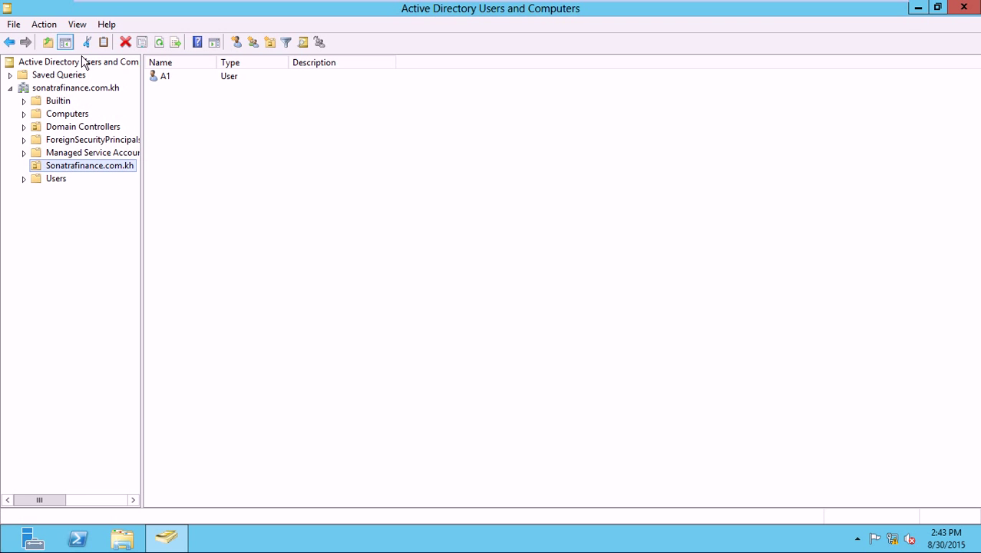
{"action": "mouse_move", "coordinate": [97, 4]}
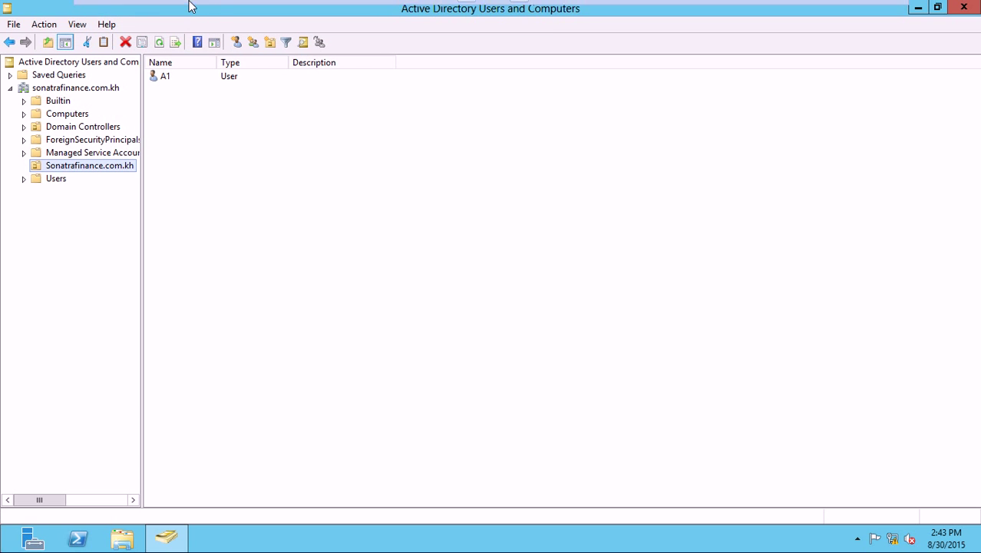
{"action": "mouse_move", "coordinate": [188, 7]}
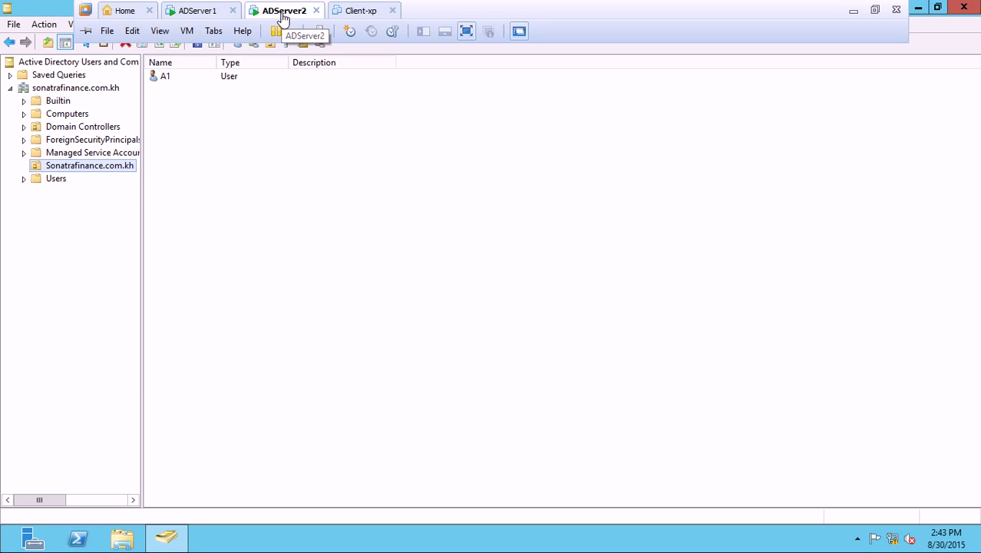
- Close Active Directory Users and Computers on ADServer1
{"action": "left_click", "coordinate": [212, 11]}
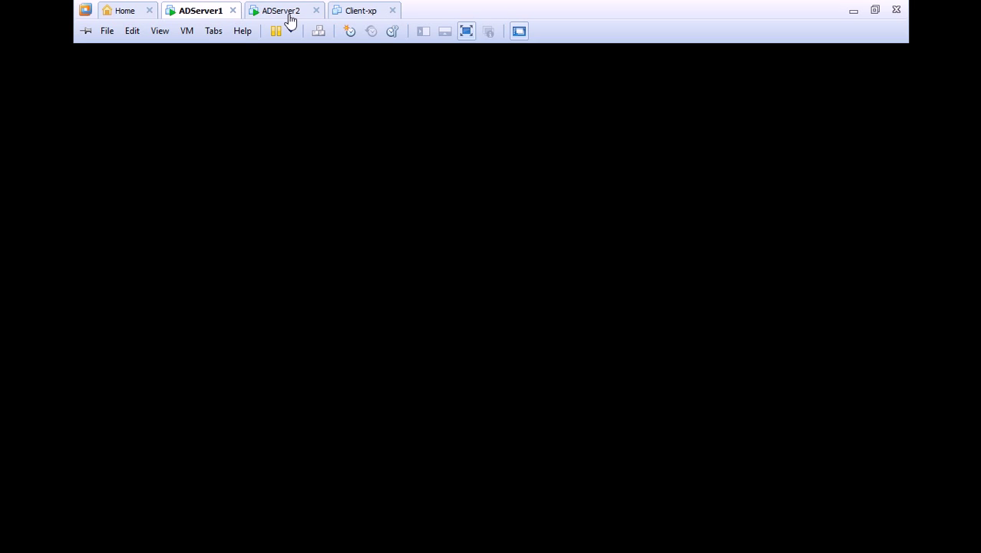
{"action": "left_click", "coordinate": [285, 11]}
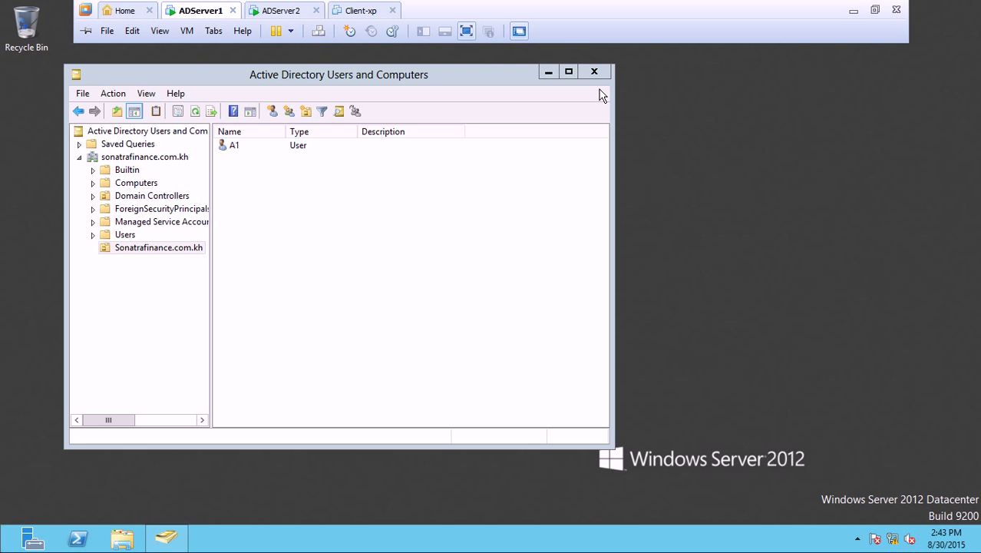
{"action": "left_click", "coordinate": [594, 71]}
- Close Active Directory Users and Computers on ADServer2 and minimize the full-screen VM view
{"action": "mouse_move", "coordinate": [779, 1]}
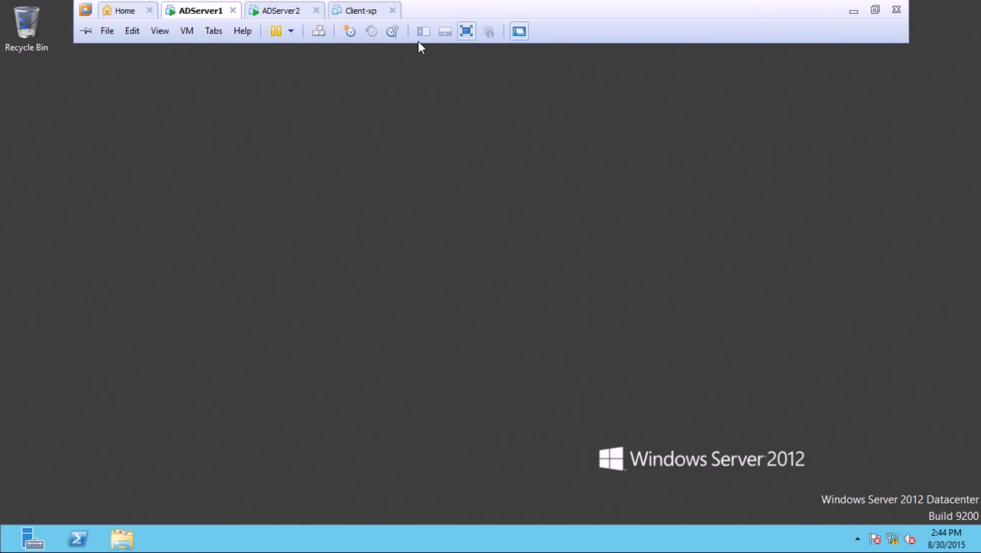
{"action": "left_click", "coordinate": [282, 10]}
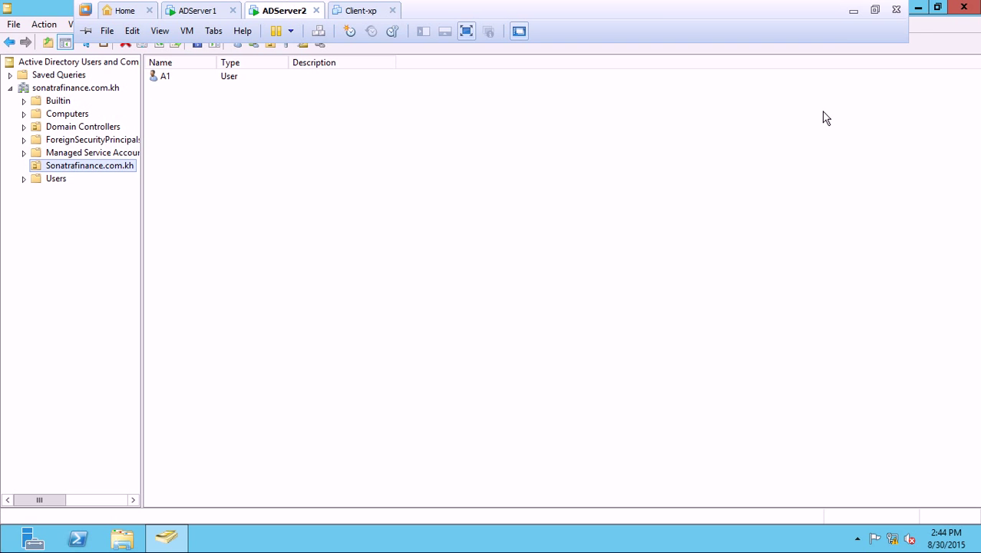
{"action": "left_click", "coordinate": [964, 6]}
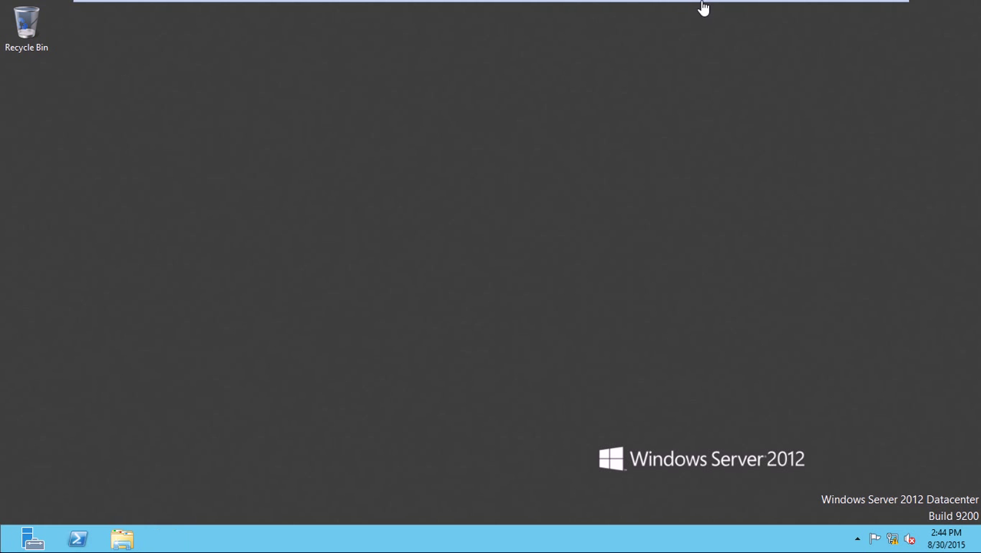
{"action": "mouse_move", "coordinate": [714, 5]}
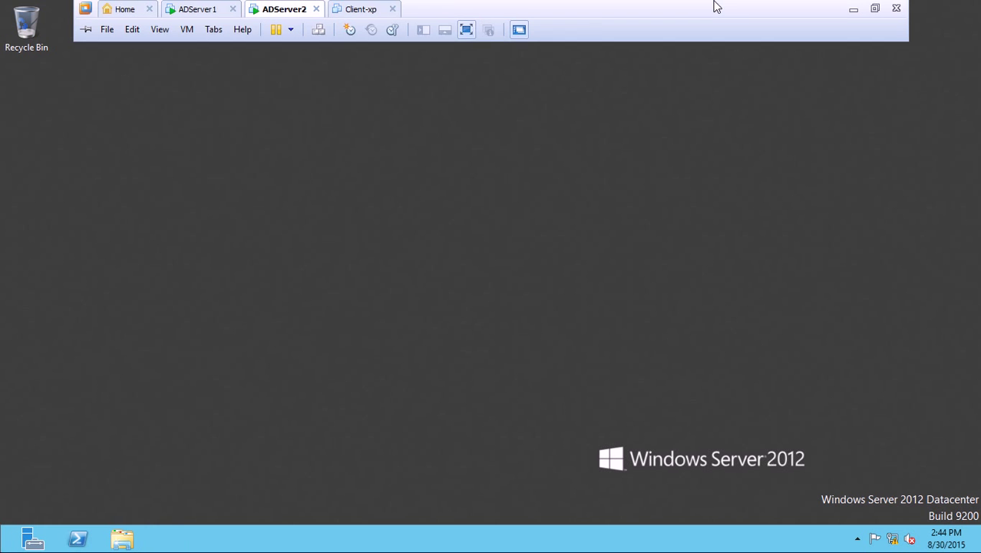
{"action": "left_click", "coordinate": [850, 12]}
- Refresh the host desktop and expand the hidden notification-area icons
{"action": "right_click", "coordinate": [537, 100]}
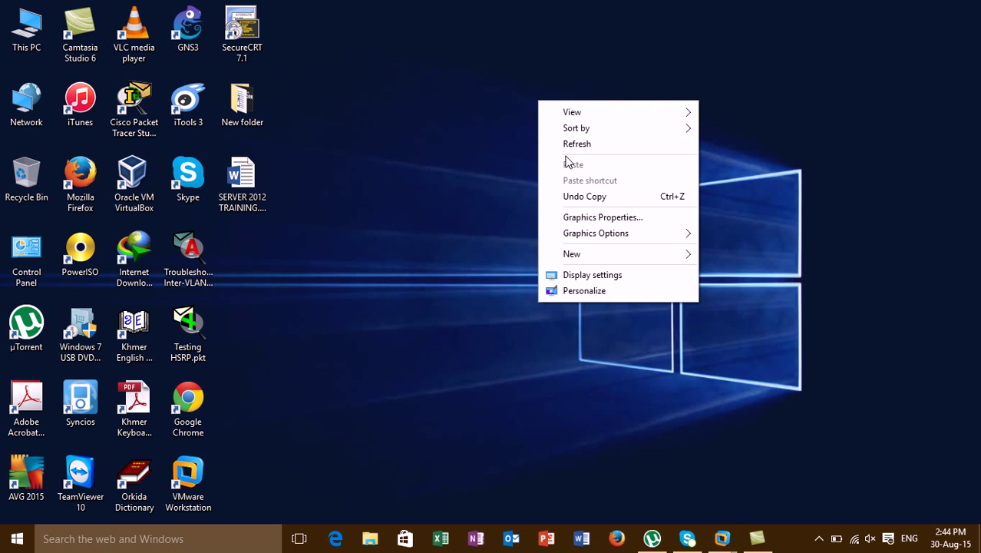
{"action": "left_click", "coordinate": [569, 145]}
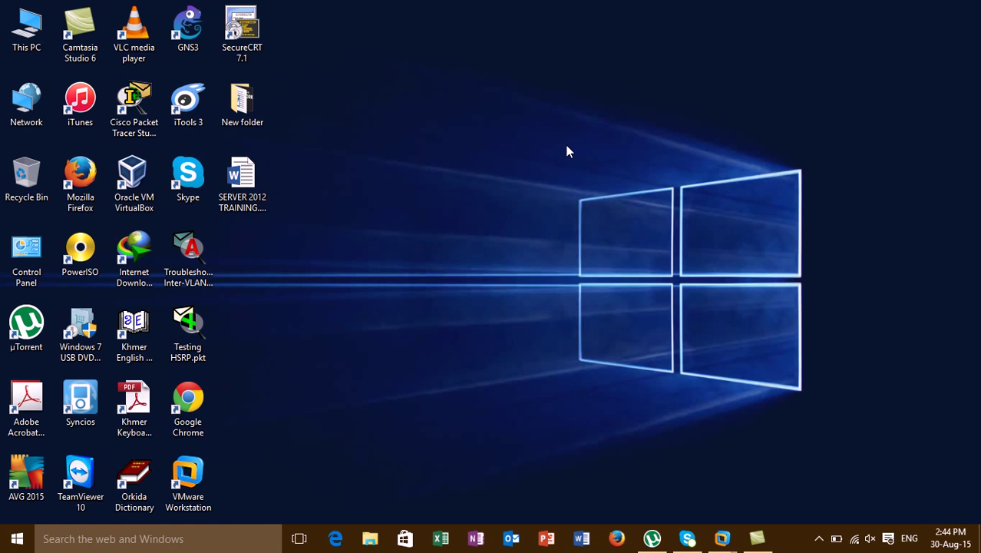
{"action": "left_click", "coordinate": [819, 539]}
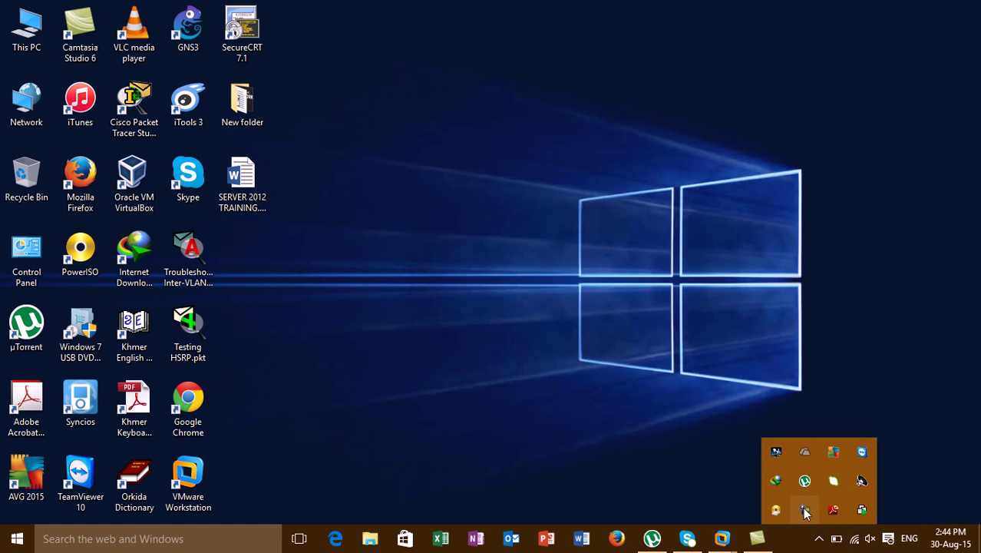